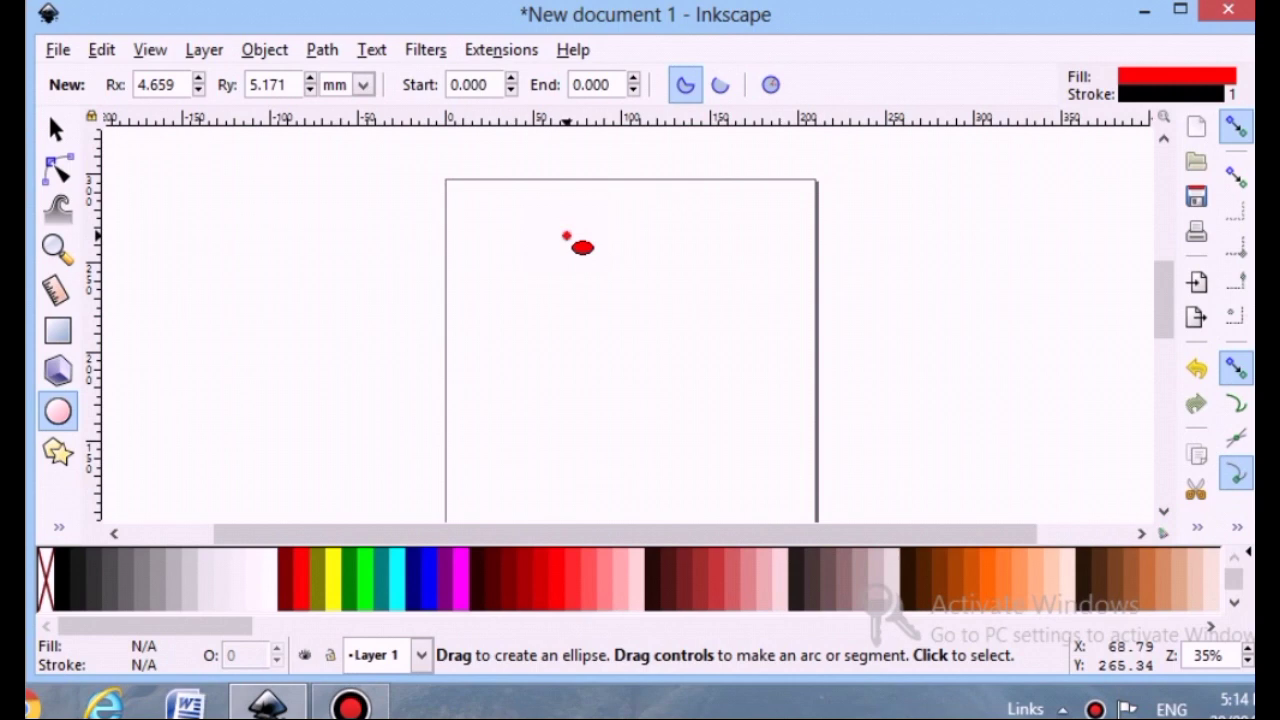
Draw a circle near the top of the page and resize it to about 93 mm wide by 97 mm tall
drag(566, 236, 720, 395)
click(55, 130)
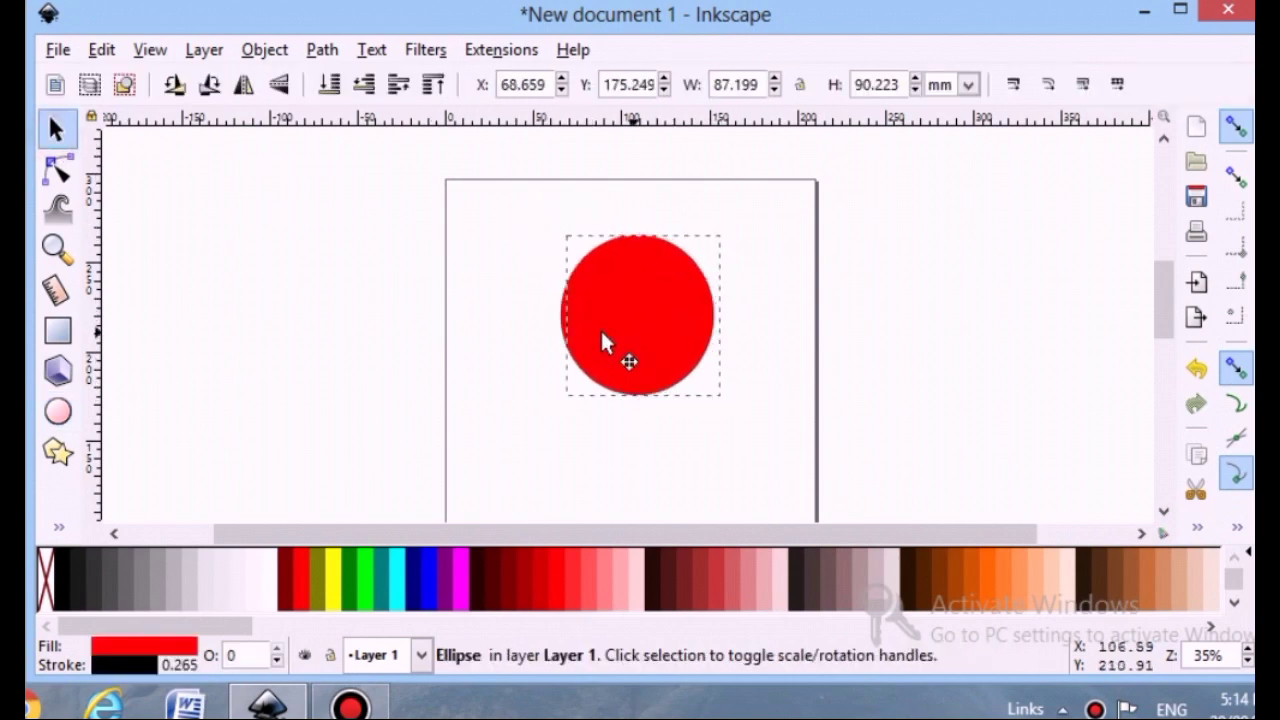
drag(601, 342, 586, 342)
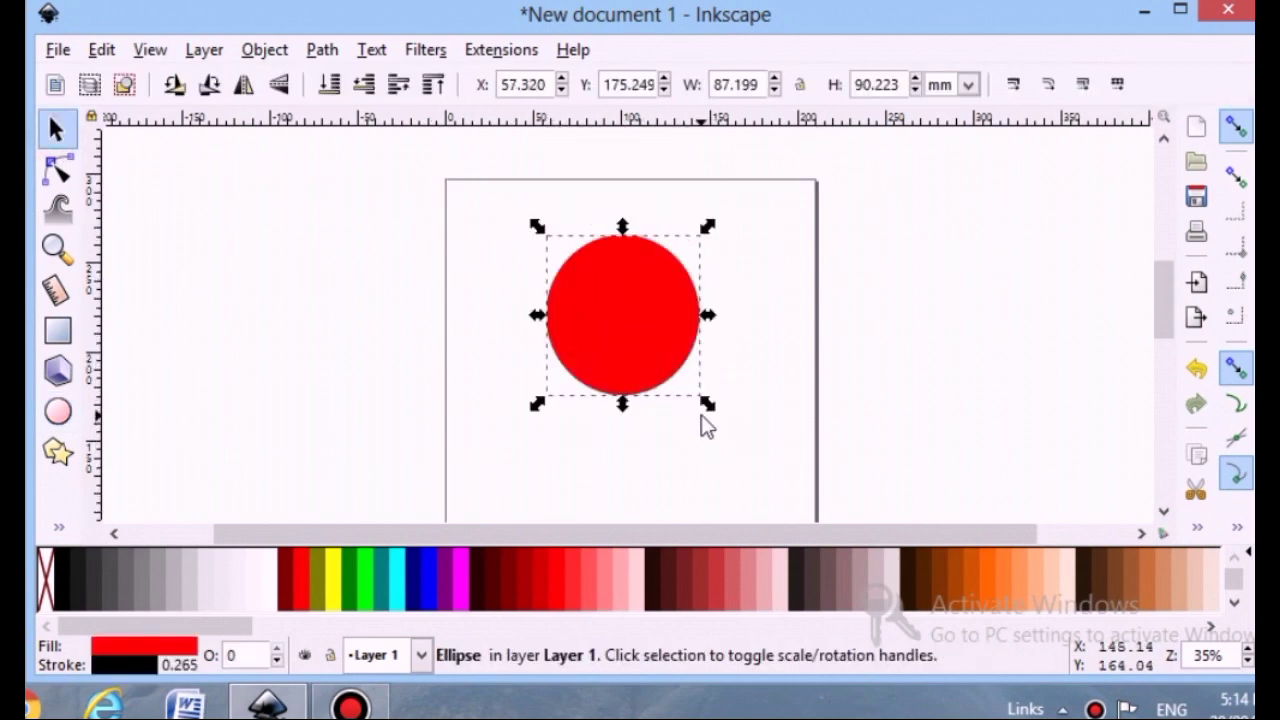
drag(708, 405, 713, 414)
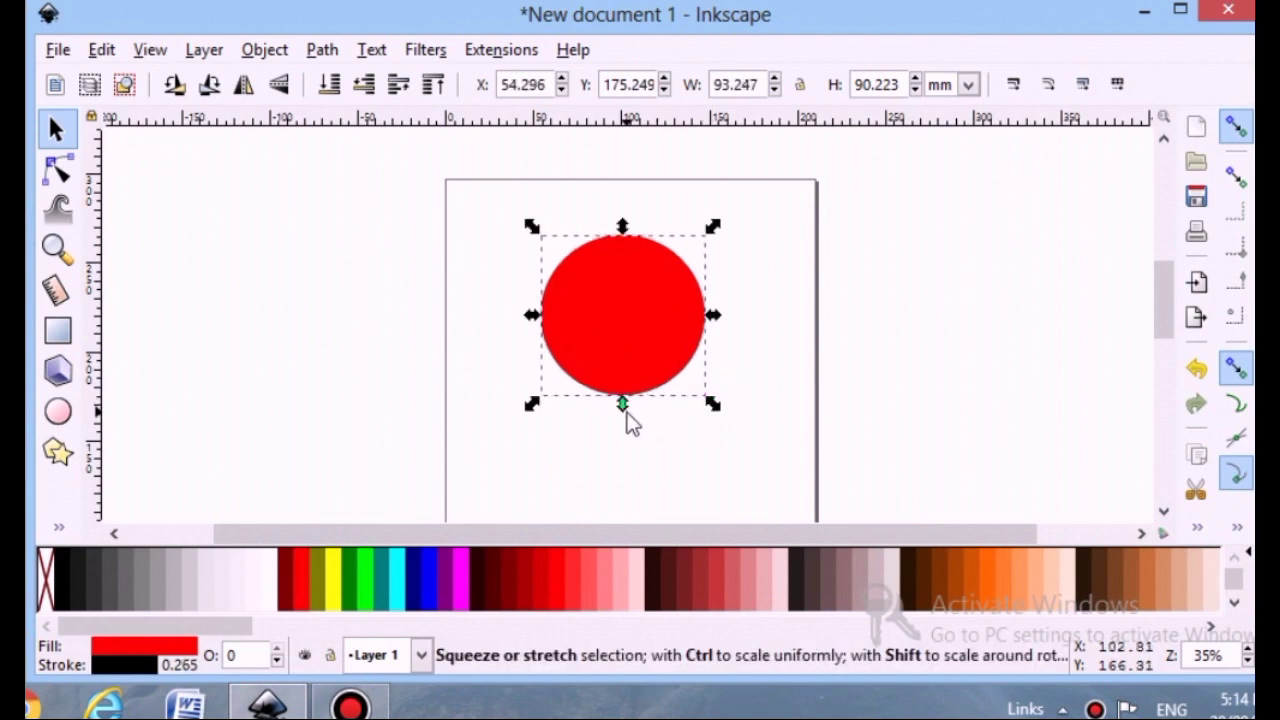
drag(622, 405, 647, 429)
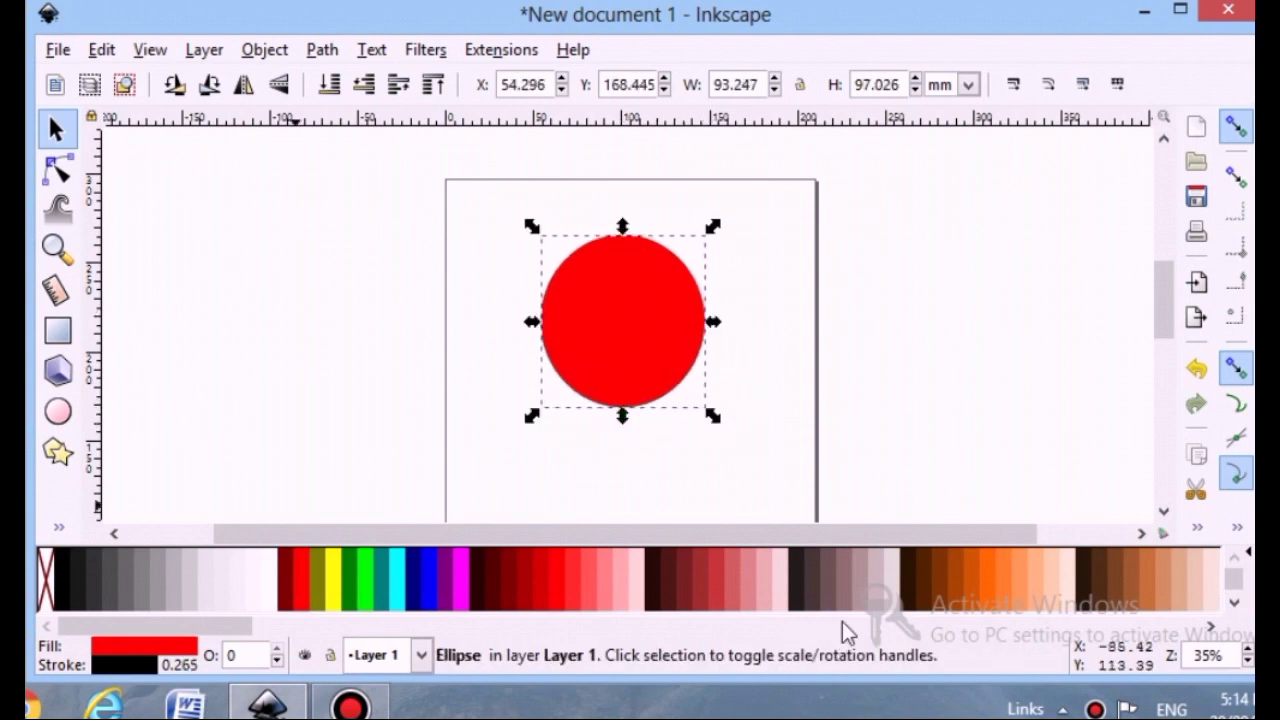
Fill the circle light orange and set its stroke to none
click(1013, 576)
click(137, 672)
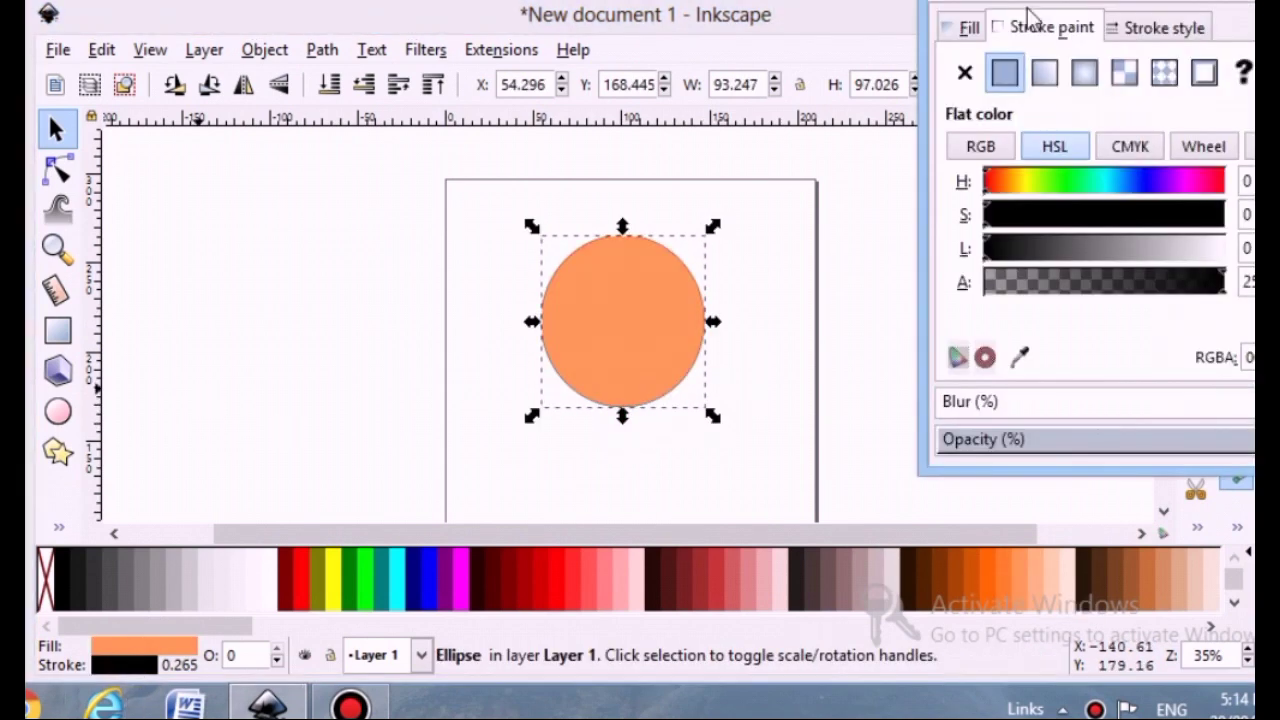
click(965, 80)
click(1252, 2)
Draw a four-node open path with the Pen tool across the upper part of the circle
scroll(714, 342, down, 1)
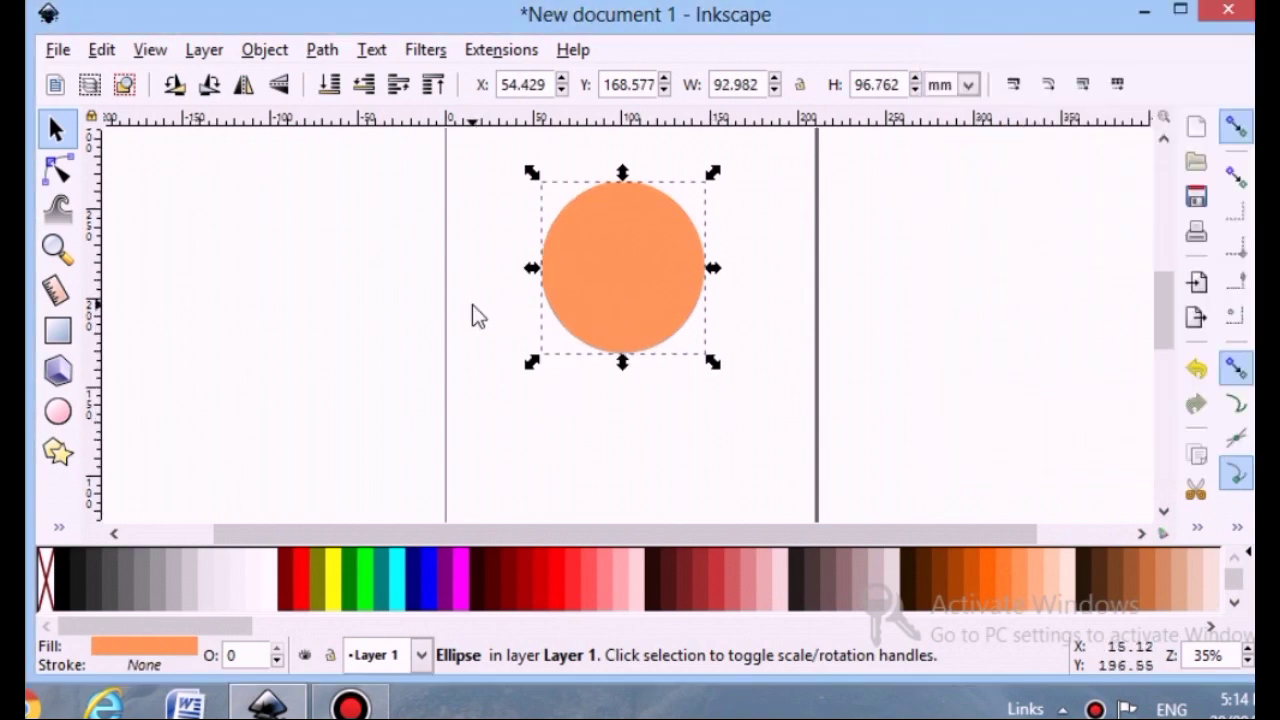
click(472, 304)
click(70, 522)
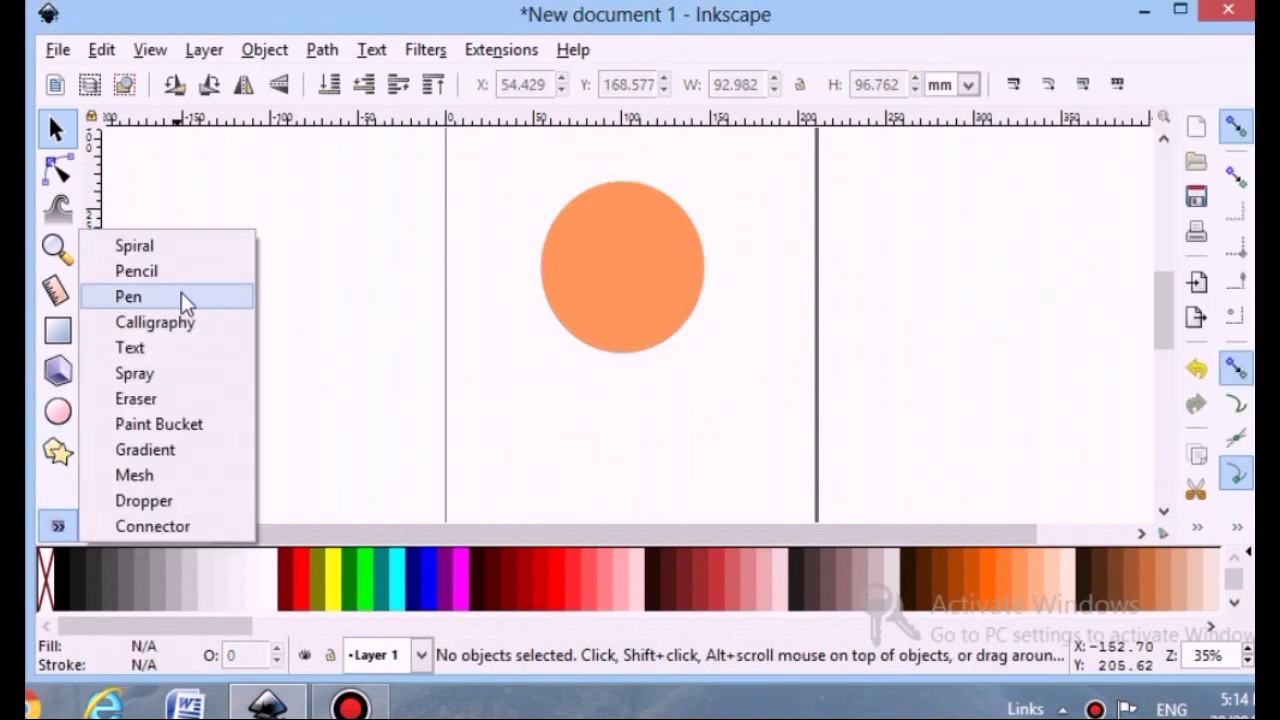
click(193, 298)
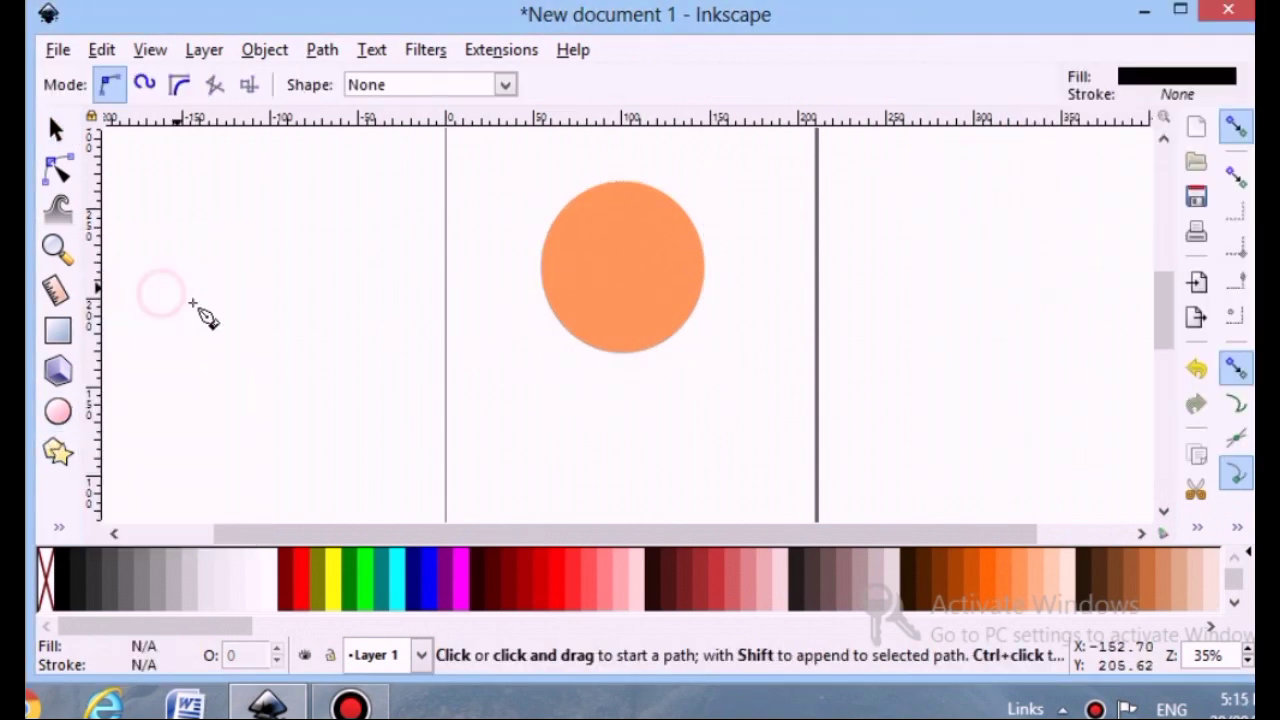
click(531, 299)
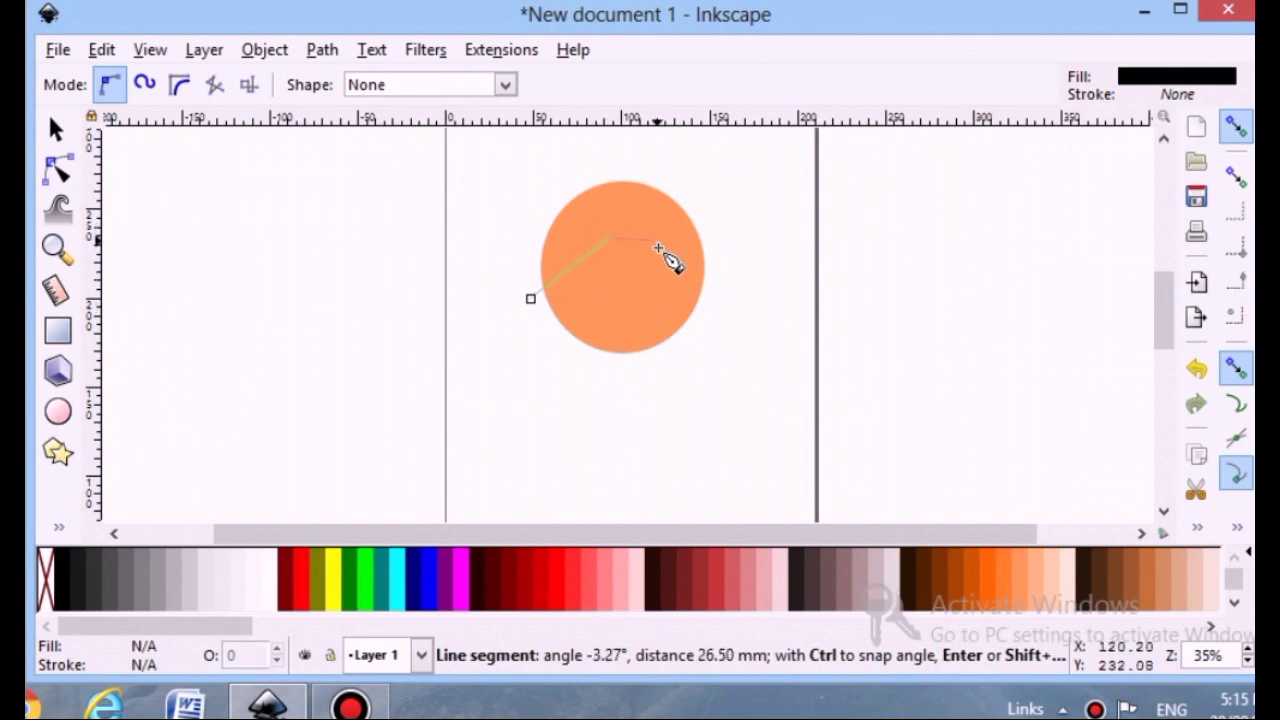
click(679, 256)
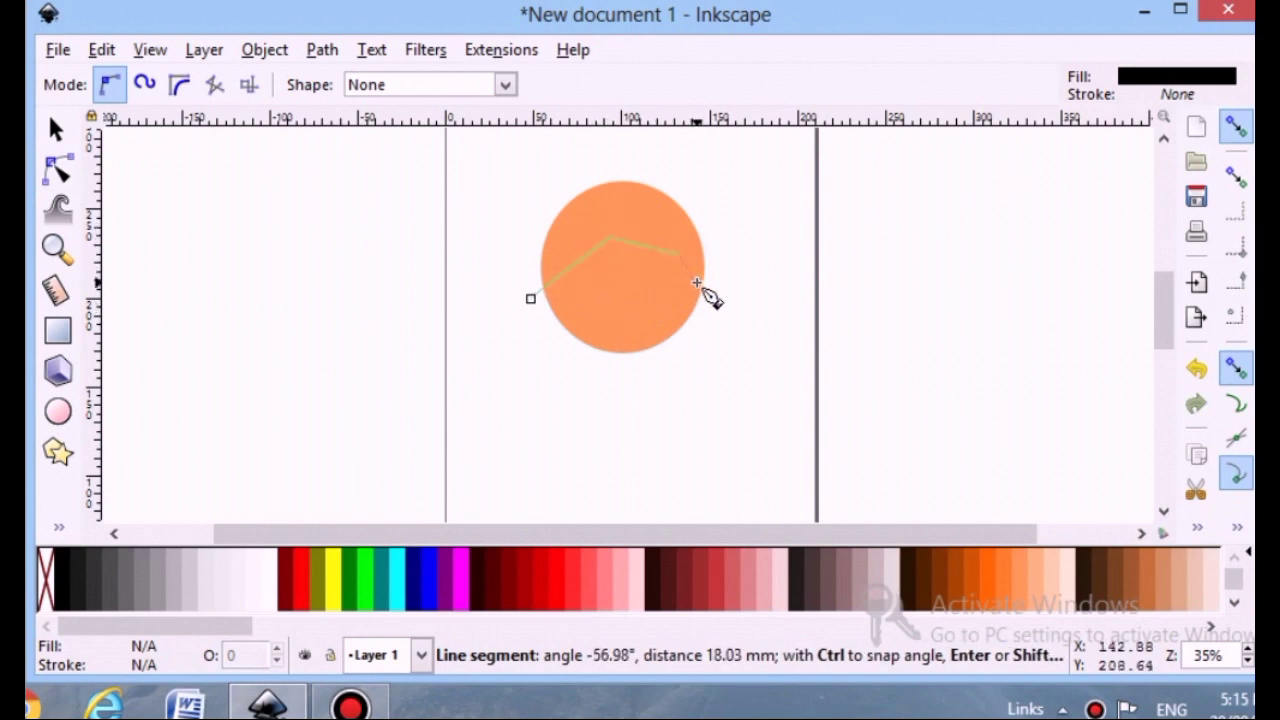
double_click(716, 296)
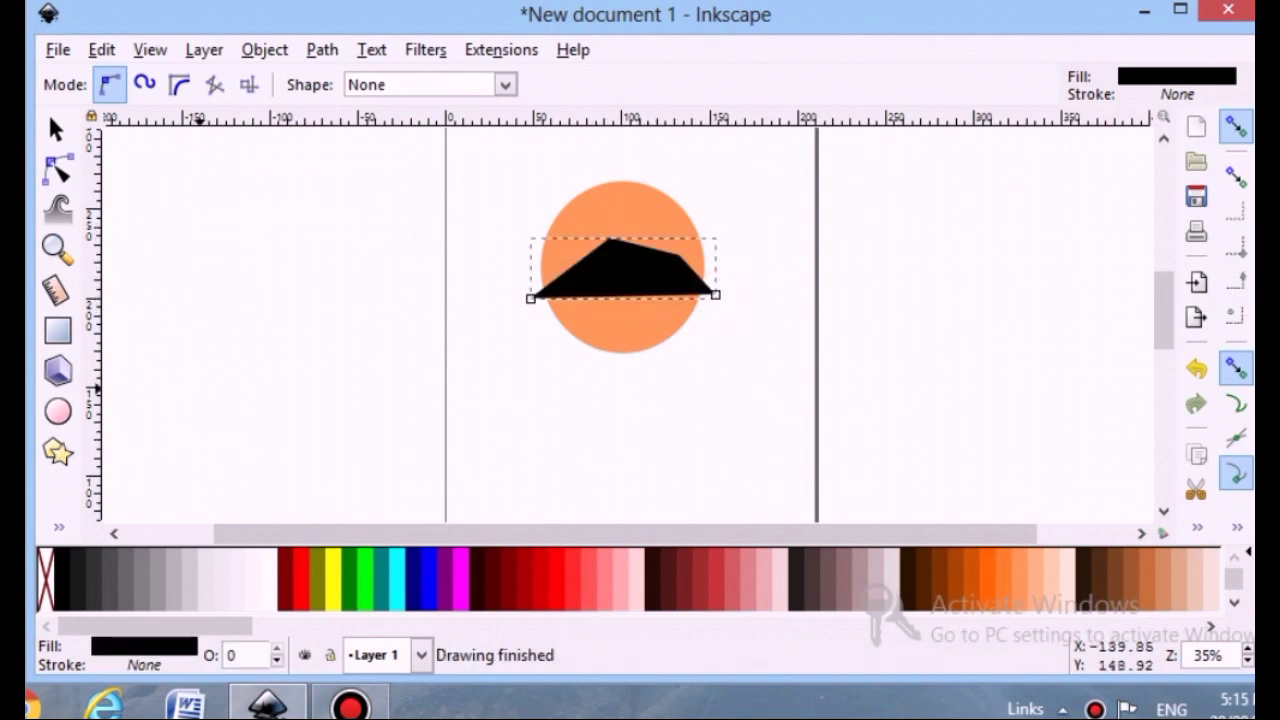
Remove the path's fill and give it a flat black stroke
click(140, 647)
click(1018, 30)
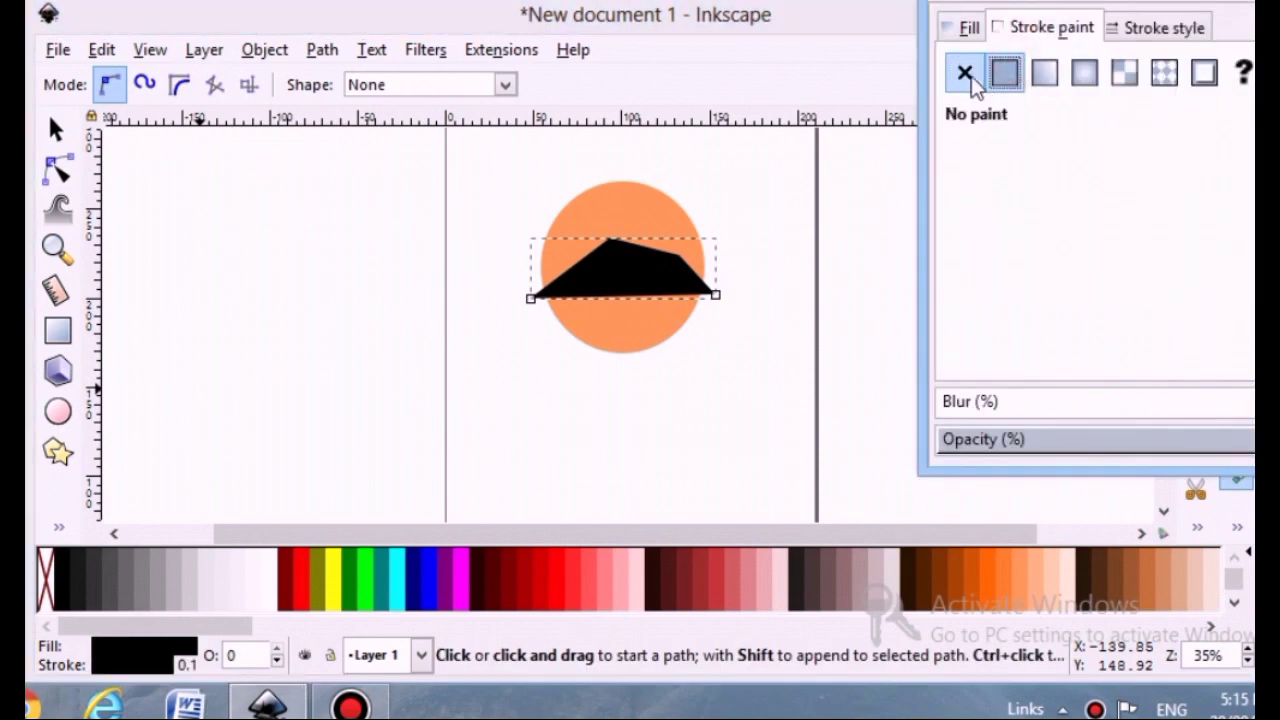
click(1003, 78)
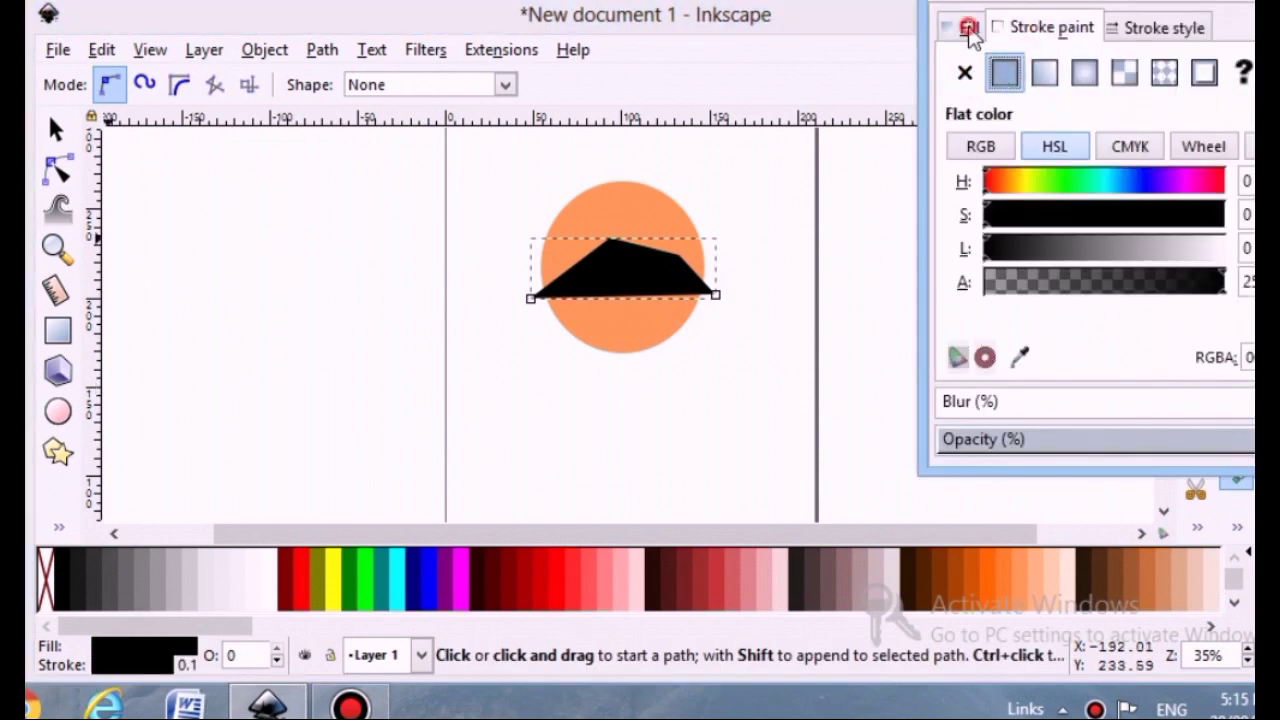
click(963, 28)
click(965, 73)
click(1258, 3)
Move the path's left endpoint slightly outward beyond the circle's edge with the node tool
scroll(748, 369, up, 3)
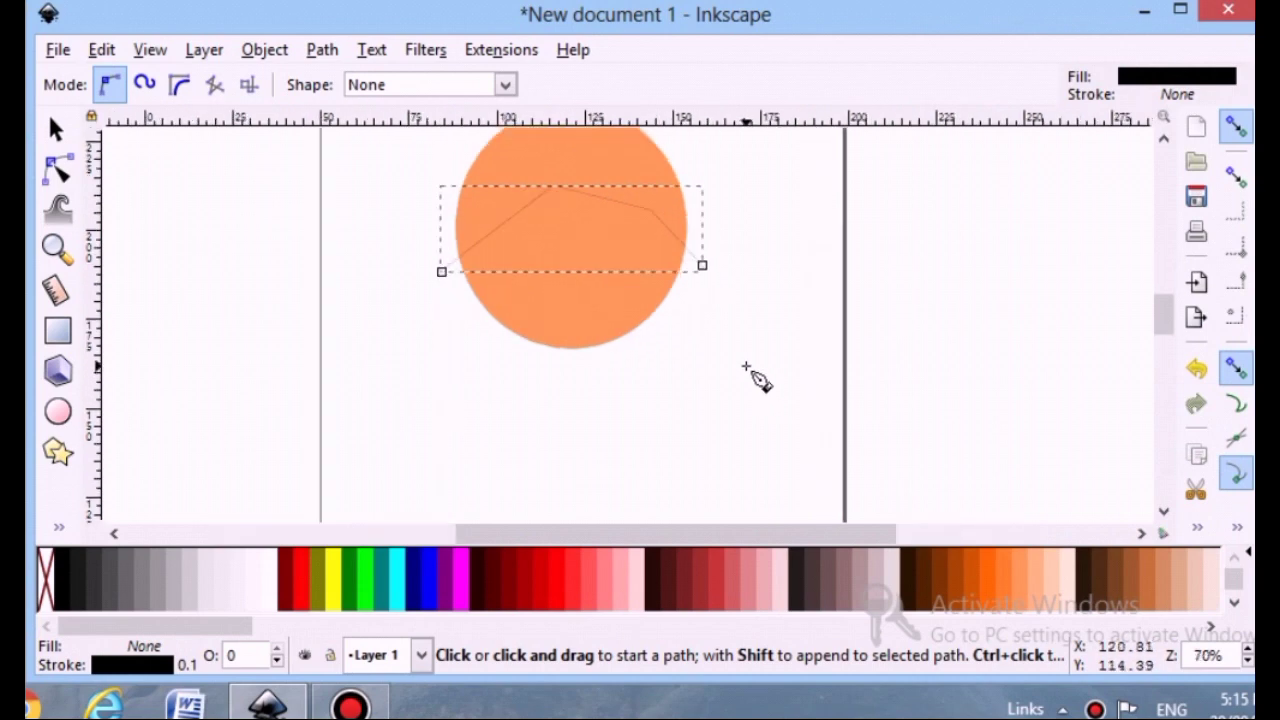
drag(786, 537, 701, 537)
scroll(640, 313, up, 5)
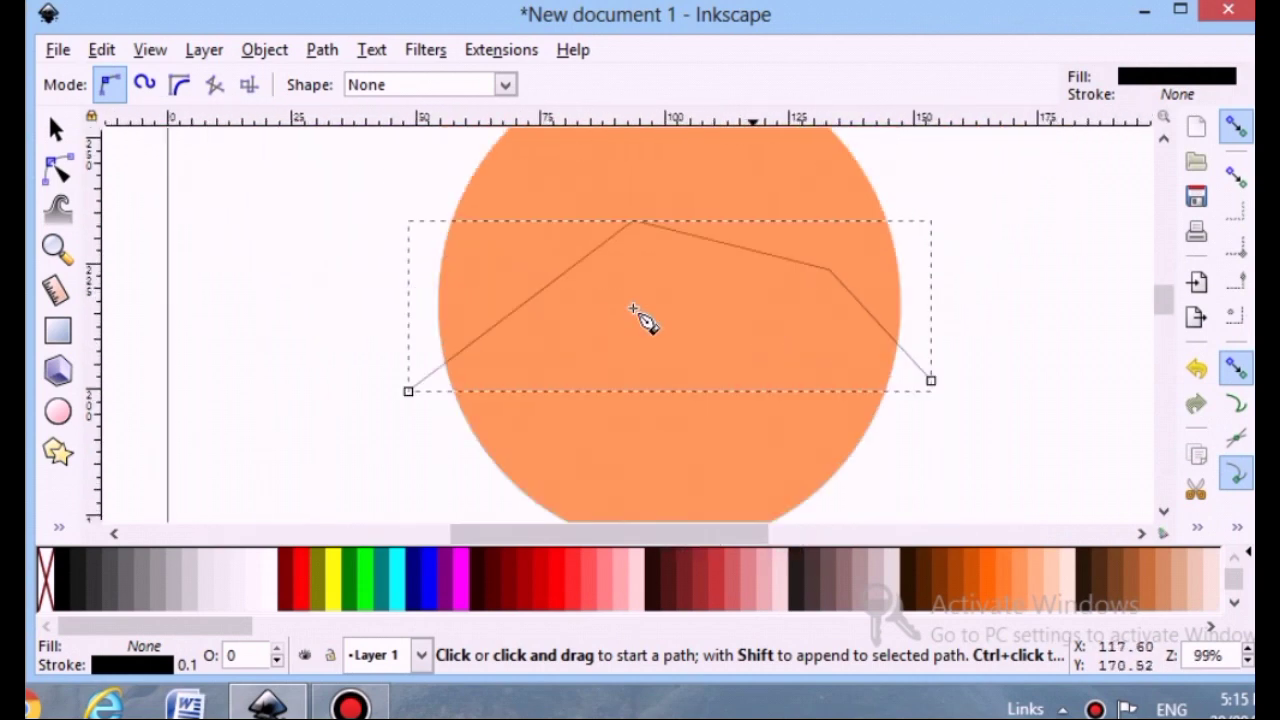
mouse_move(409, 390)
mouse_down()
mouse_move(396, 380)
mouse_move(430, 412)
mouse_up()
key(Escape)
click(56, 130)
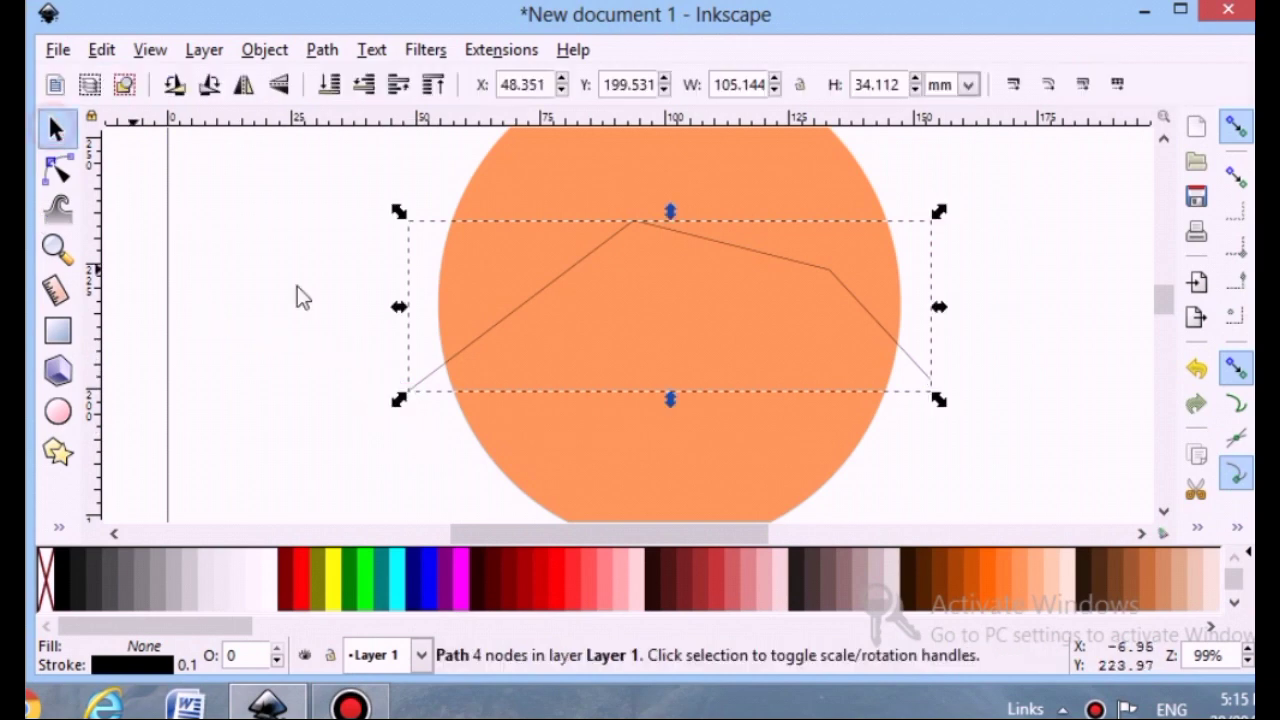
click(57, 170)
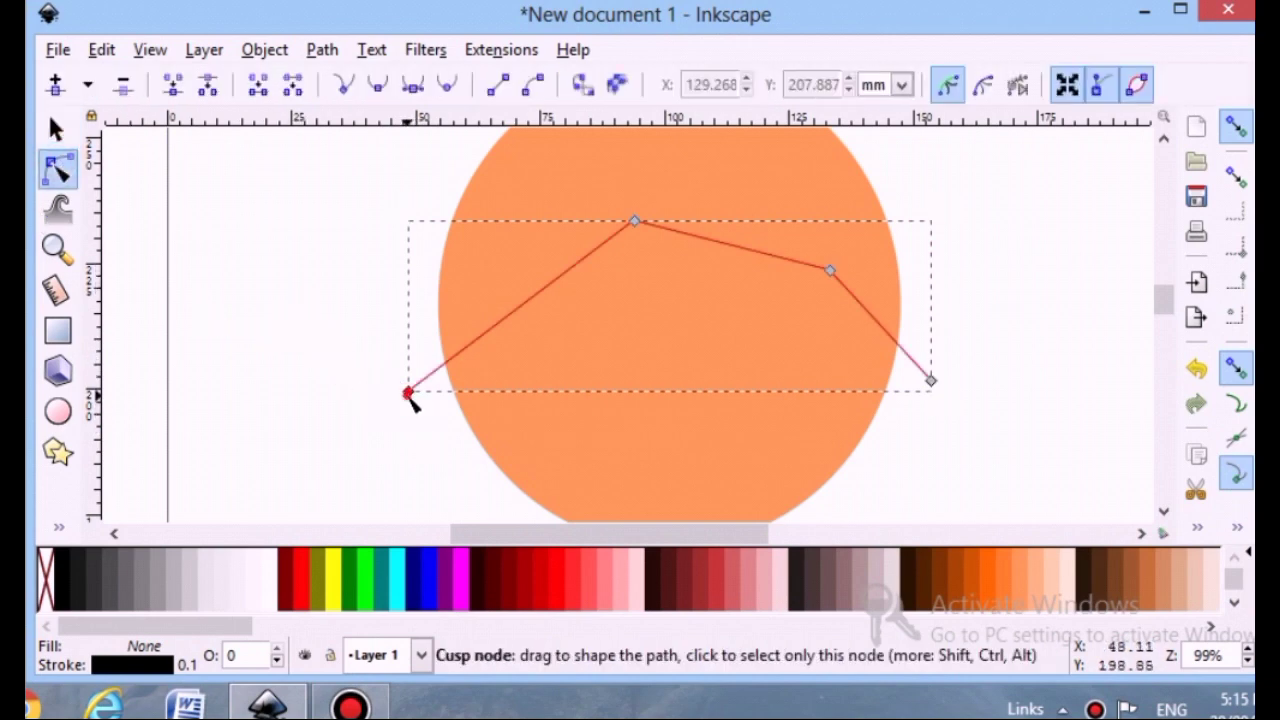
drag(410, 398, 397, 375)
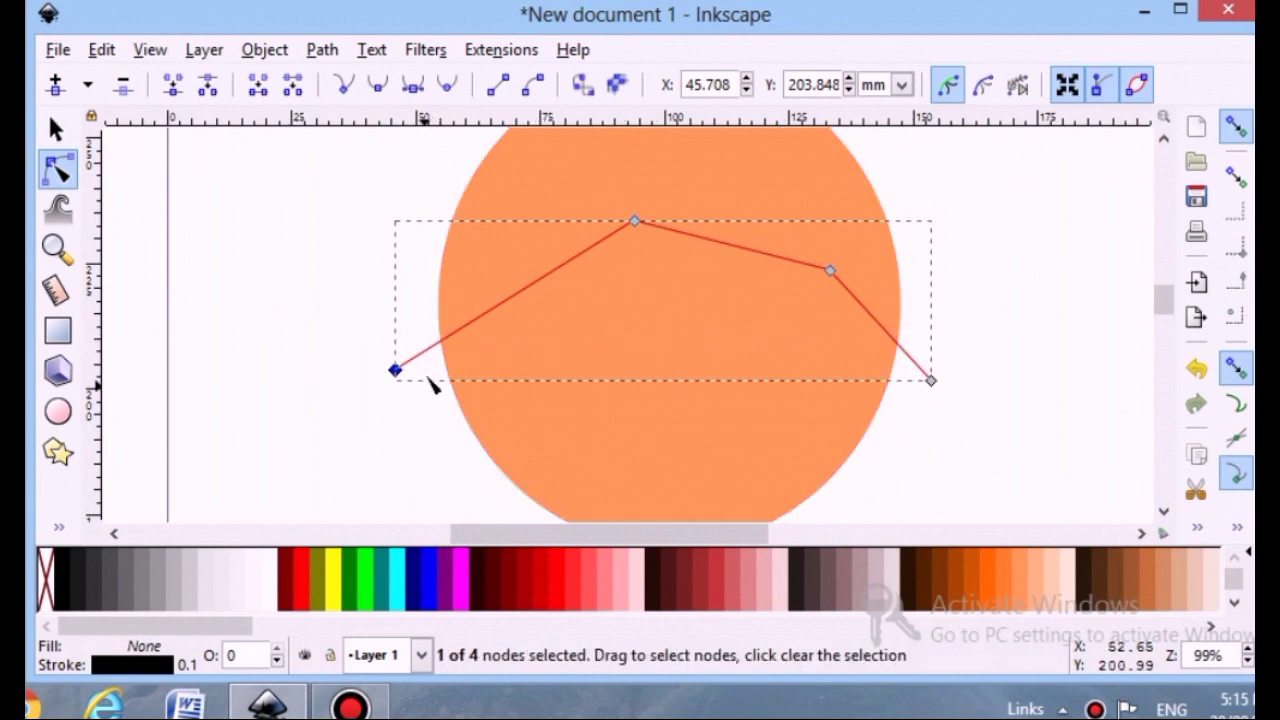
drag(395, 370, 397, 379)
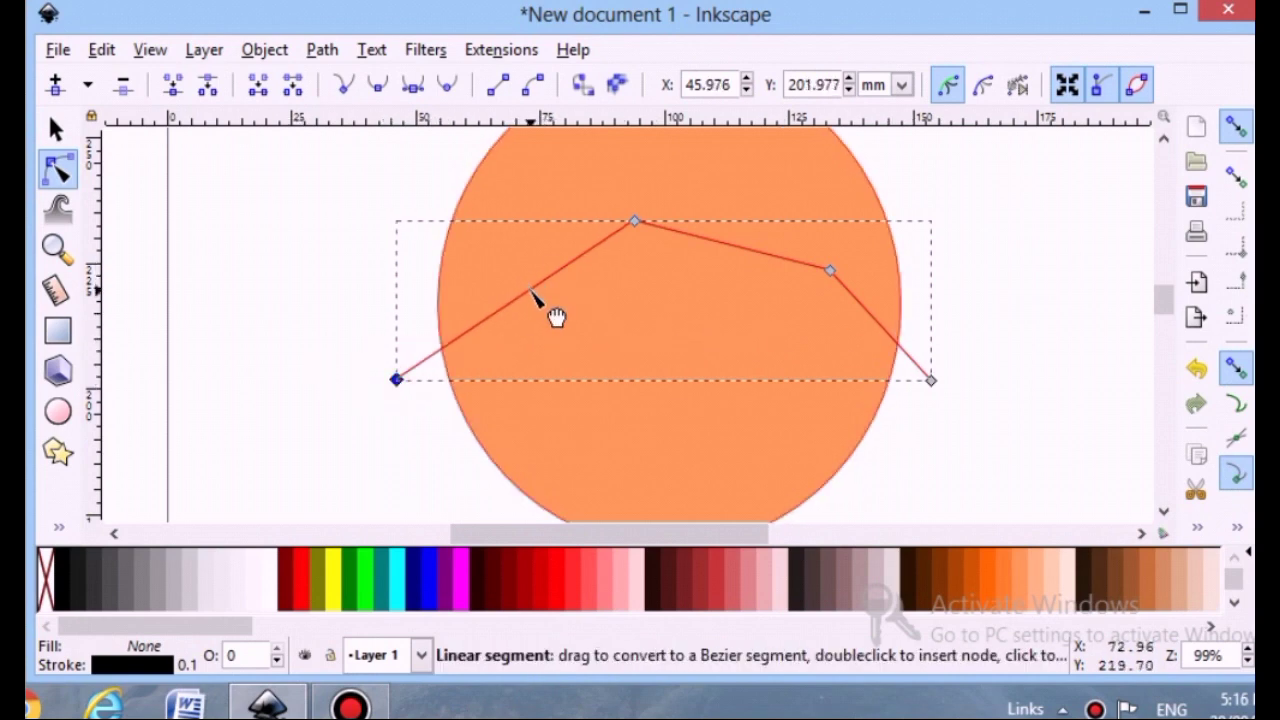
Bend the path's three straight segments into curves
drag(531, 291, 546, 308)
drag(729, 250, 728, 266)
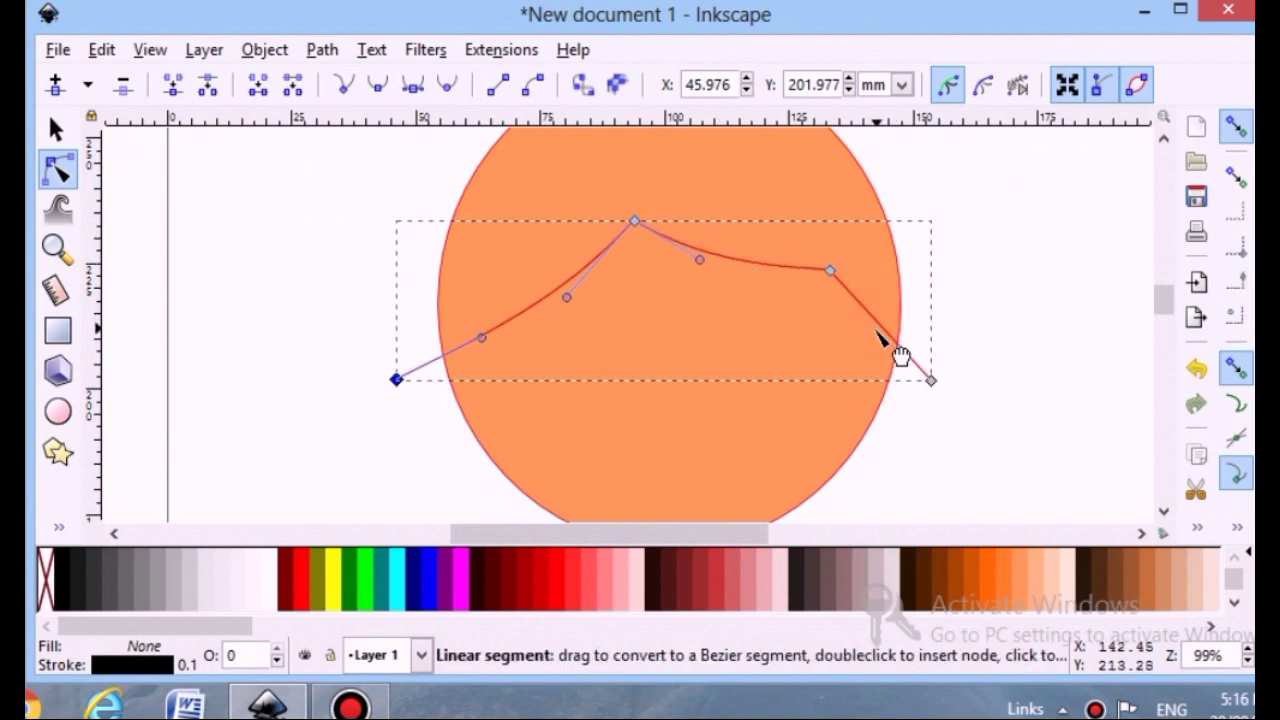
drag(900, 355, 893, 362)
click(1030, 397)
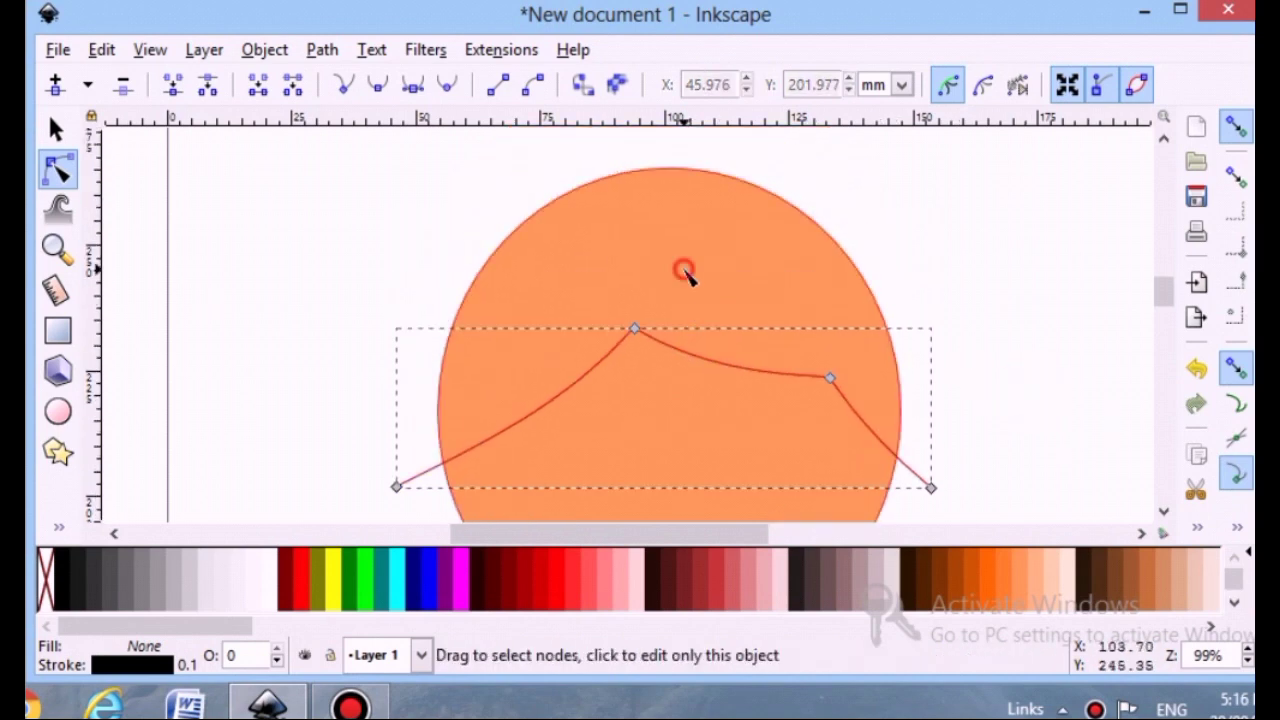
Select the circle together with the curved path and divide the circle along the path
click(686, 274)
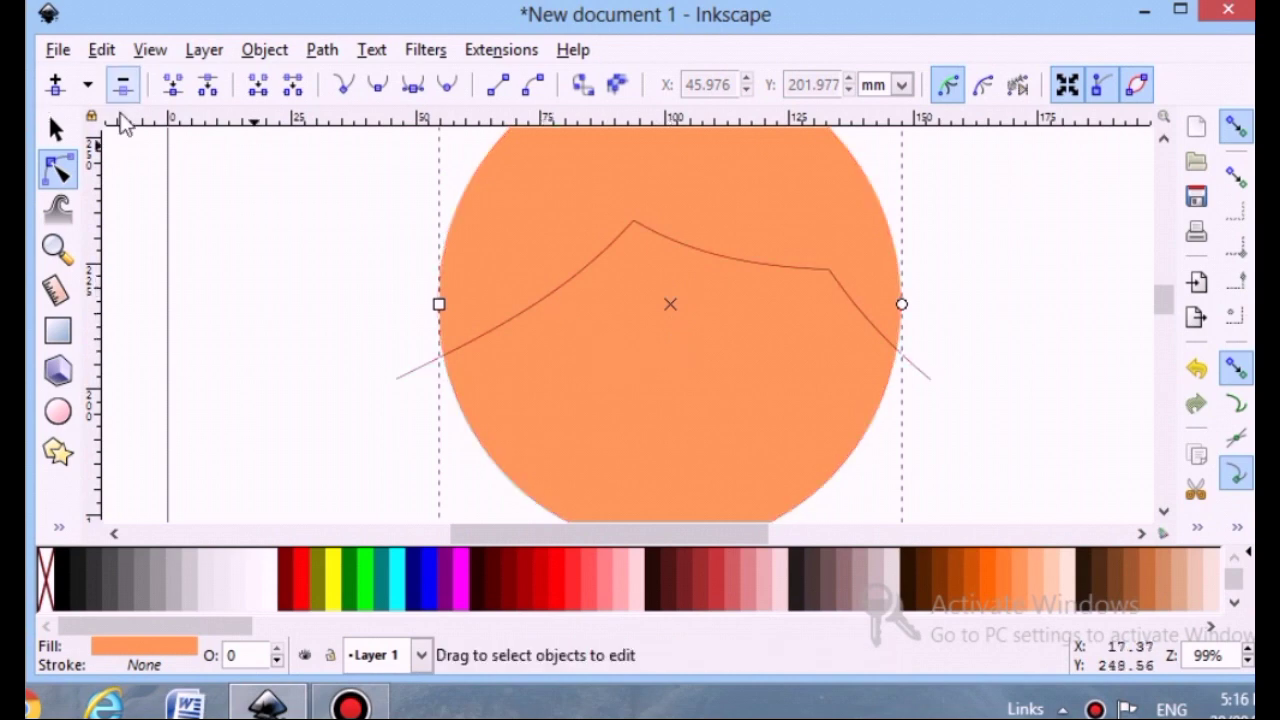
click(57, 128)
click(596, 256)
shift+click(580, 186)
click(322, 49)
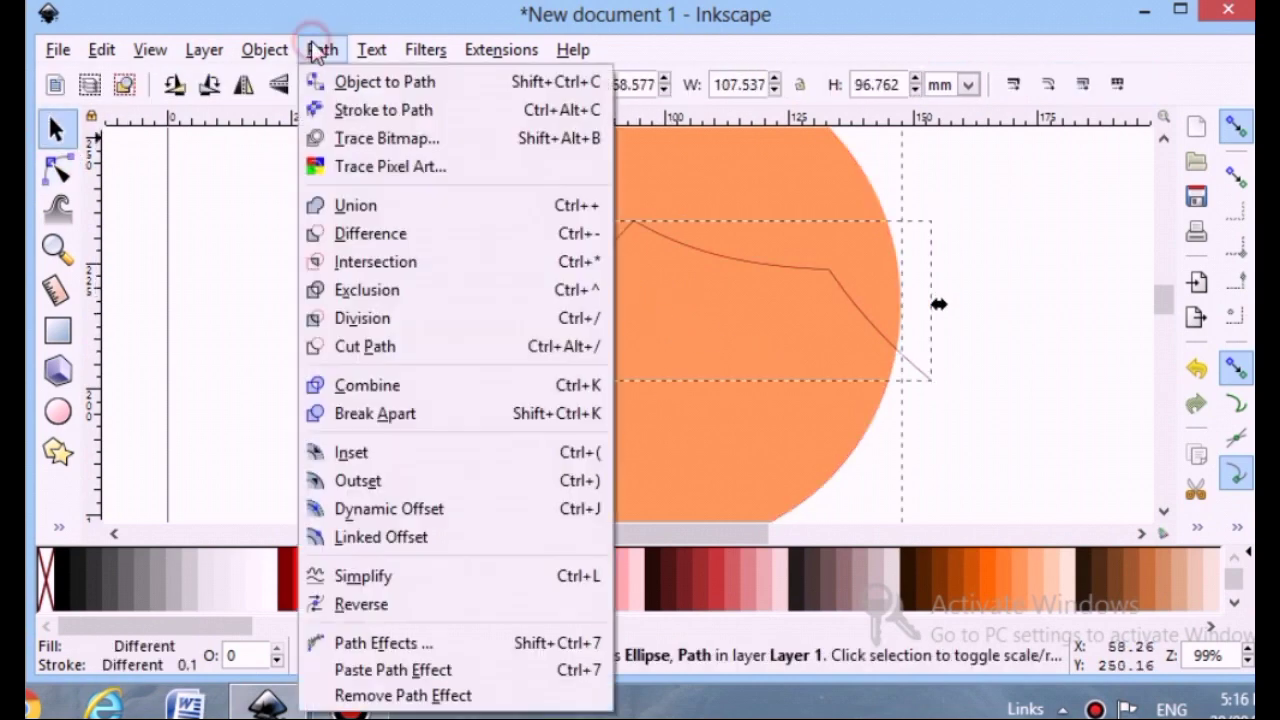
click(430, 318)
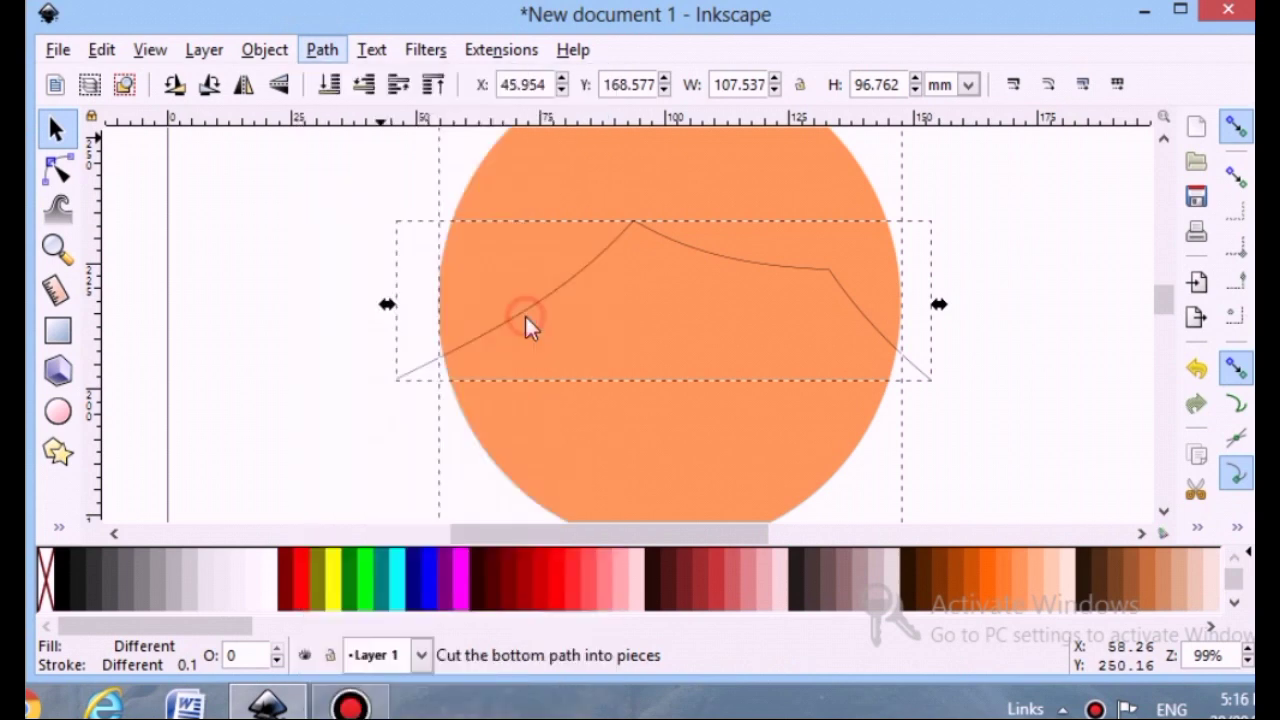
Fill the hair piece above the curve dark orange
click(1060, 328)
click(740, 248)
scroll(736, 266, up, 2)
scroll(736, 268, down, 2)
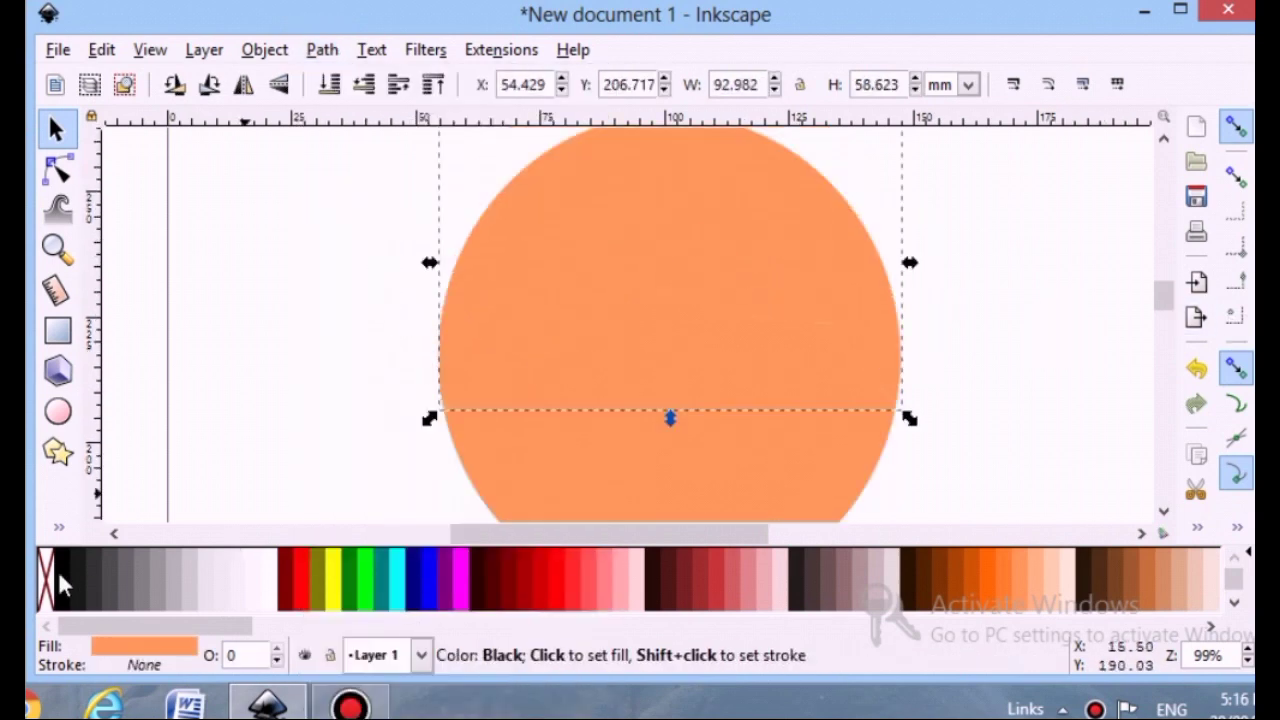
click(970, 580)
click(1008, 336)
scroll(1008, 336, down, 5)
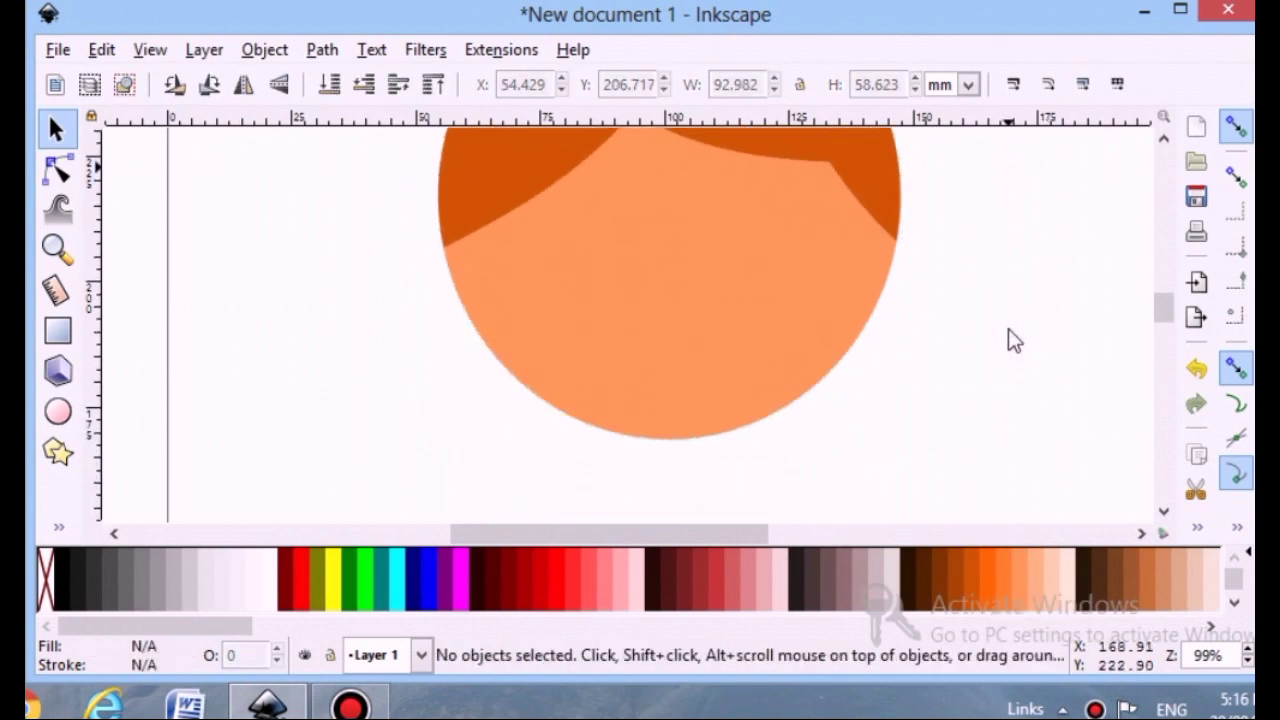
Draw a small circle about 14 mm wide beside the face's left edge as an ear
click(57, 411)
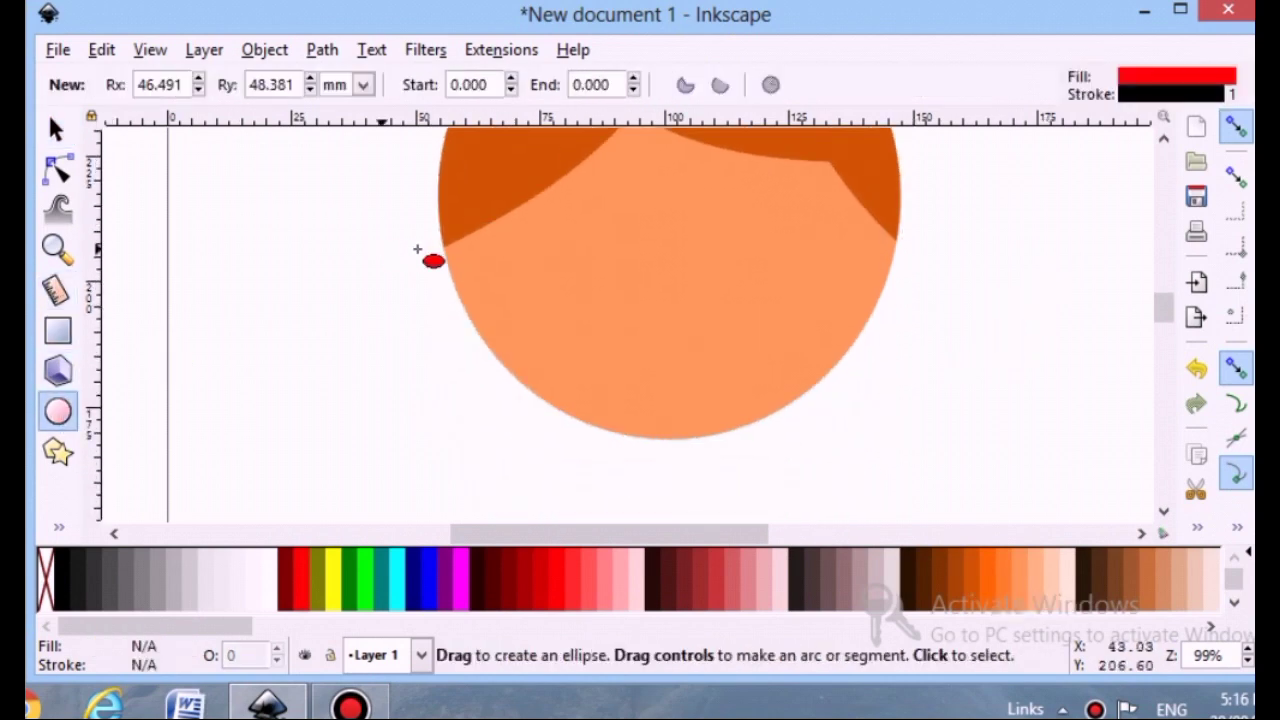
drag(365, 259, 384, 359)
click(55, 129)
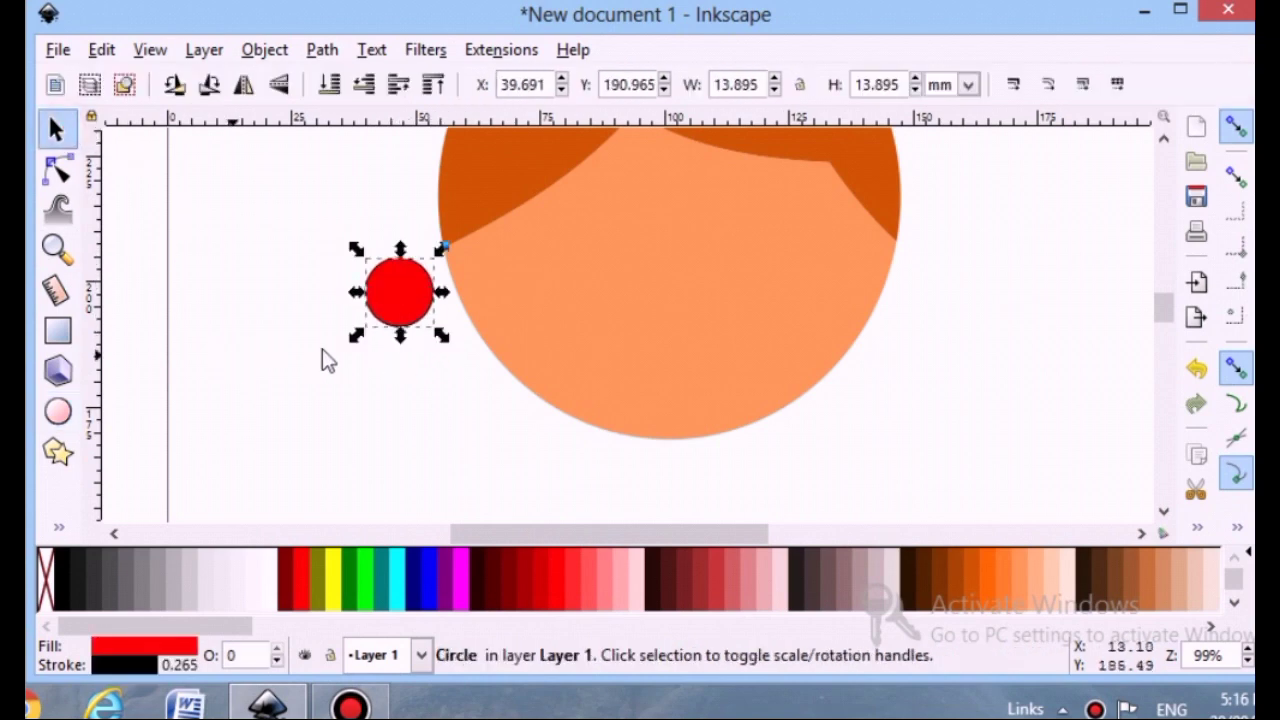
Fill the ear orange, place it on the face's left edge, and remove its stroke
click(1001, 578)
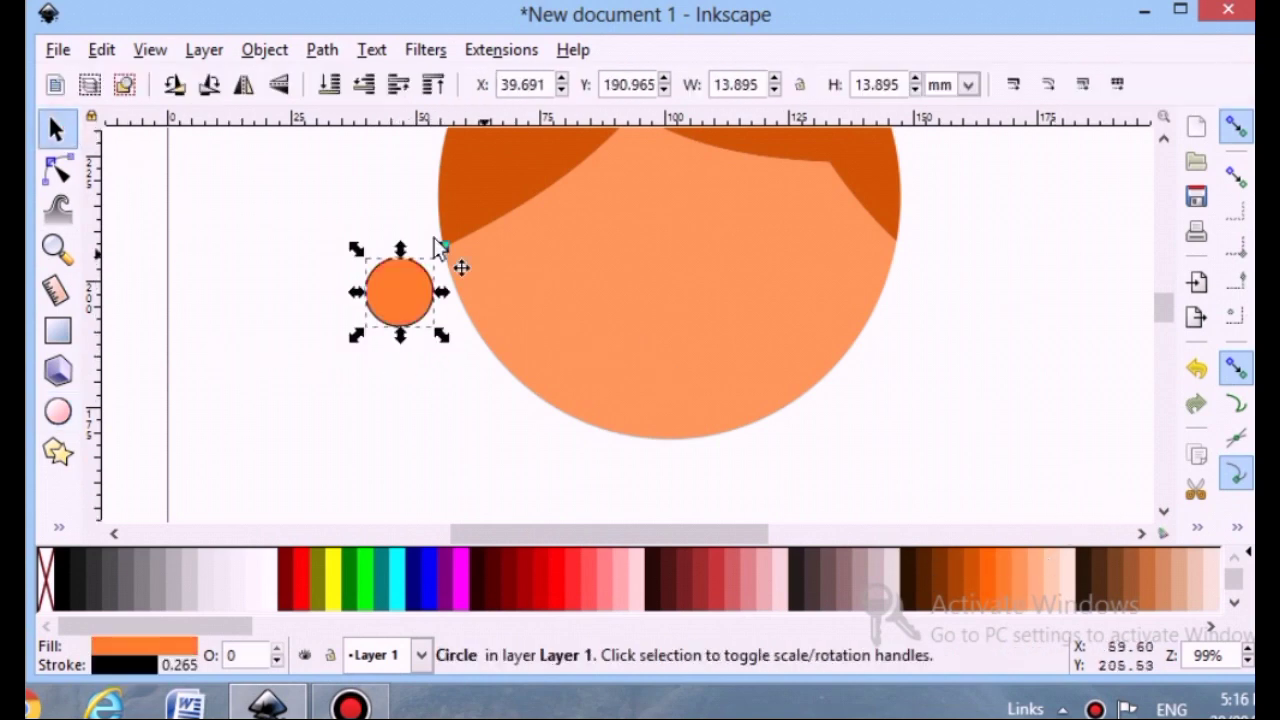
drag(415, 292, 459, 287)
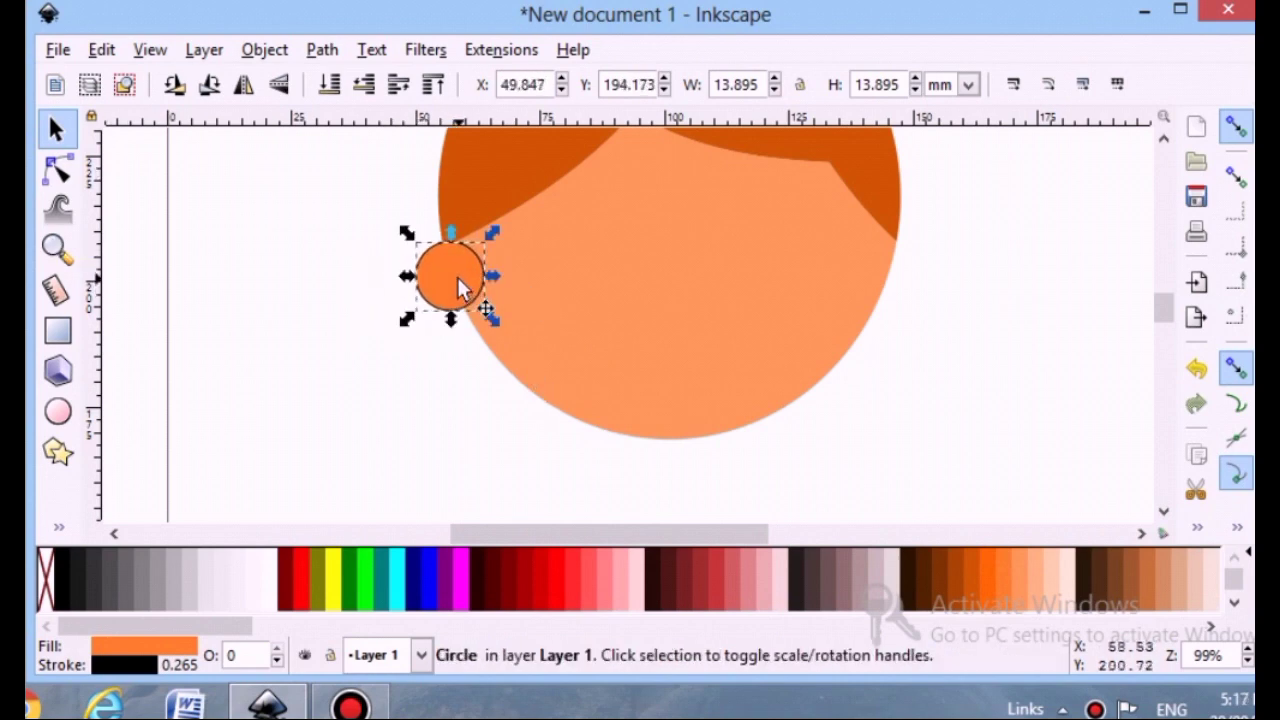
click(156, 671)
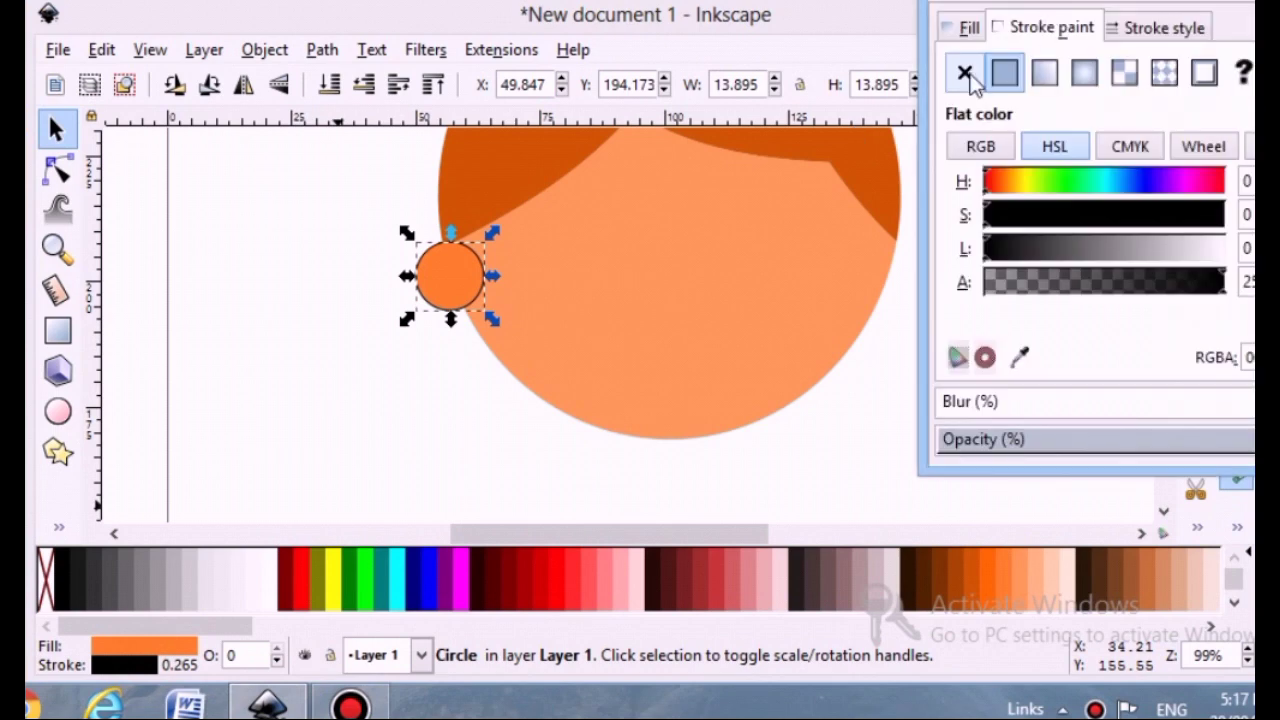
click(968, 76)
click(1238, 4)
Duplicate the ear and move the copy to the face's right edge
key(ctrl+d)
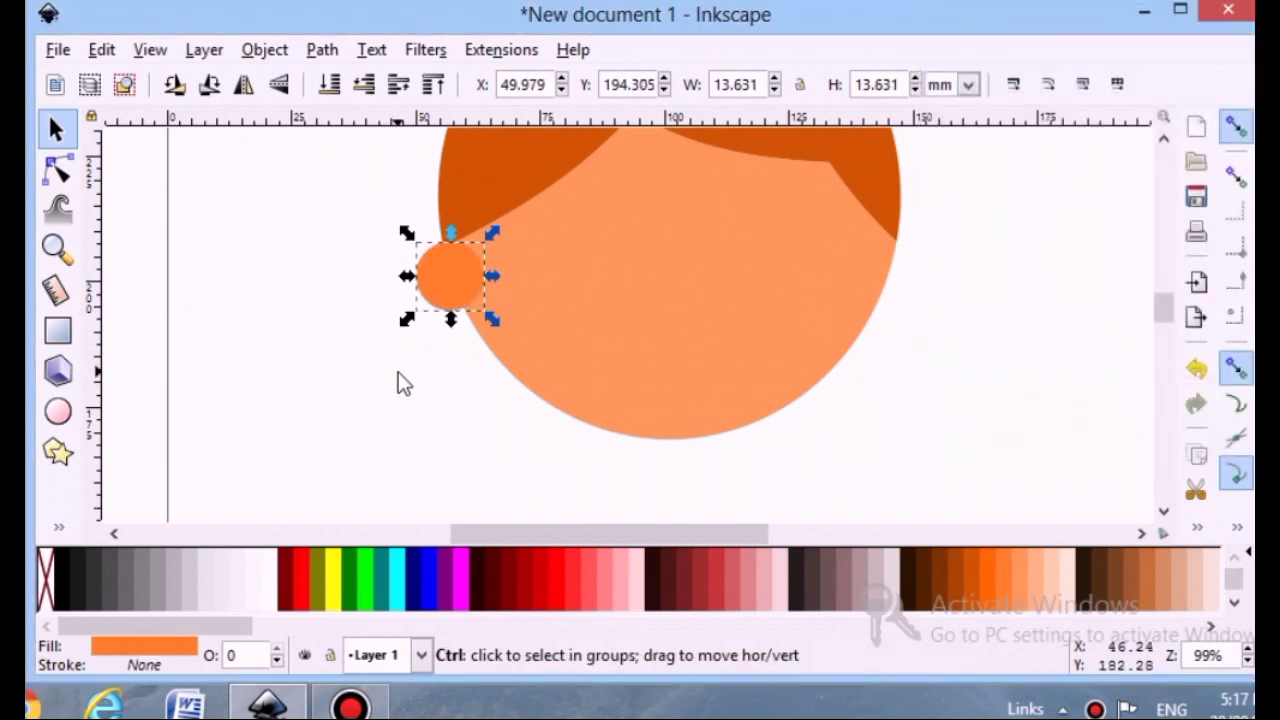
drag(466, 271, 919, 253)
click(471, 276)
Send the left ear behind the face
click(552, 292)
click(422, 264)
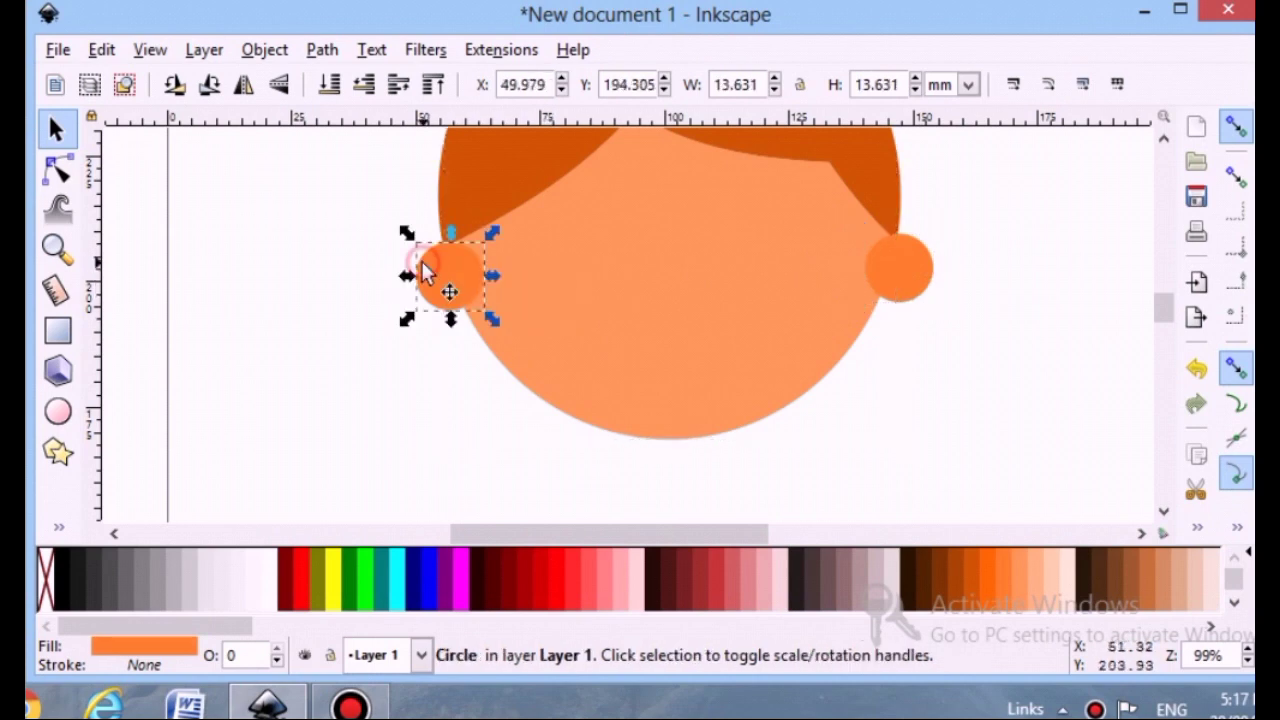
click(342, 84)
Send the right ear behind the face
click(918, 275)
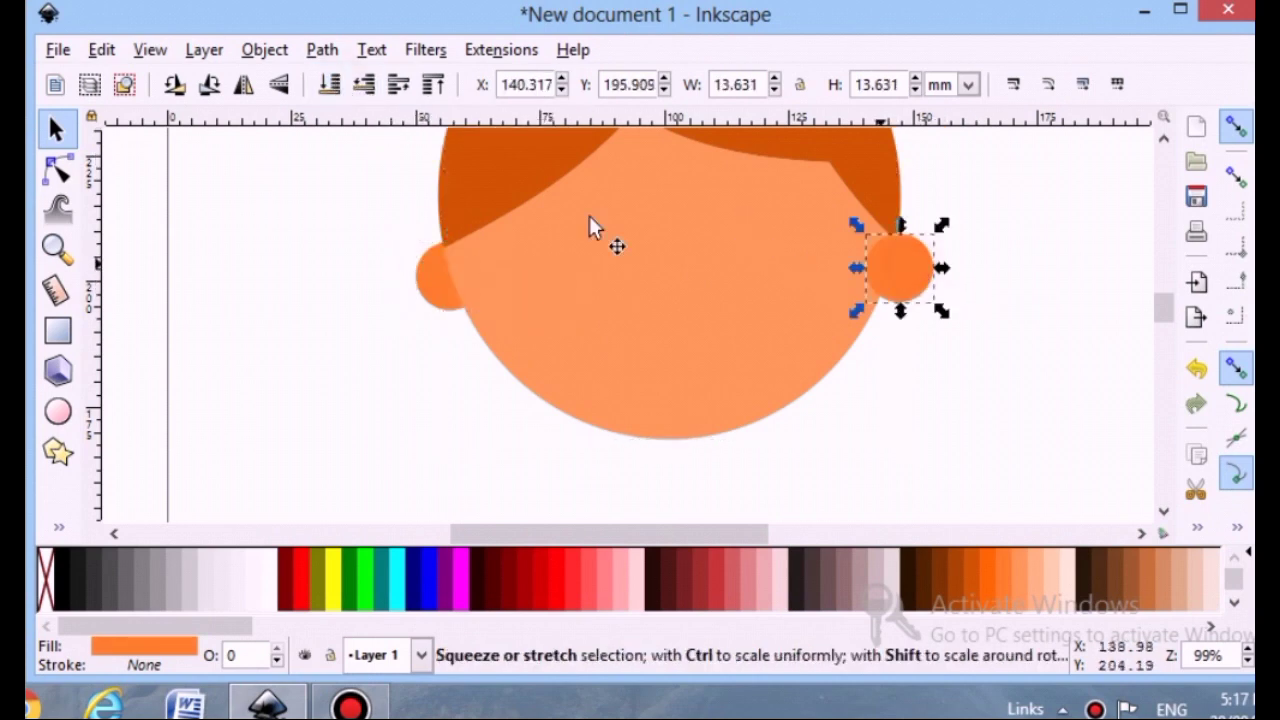
click(330, 84)
click(887, 437)
click(906, 268)
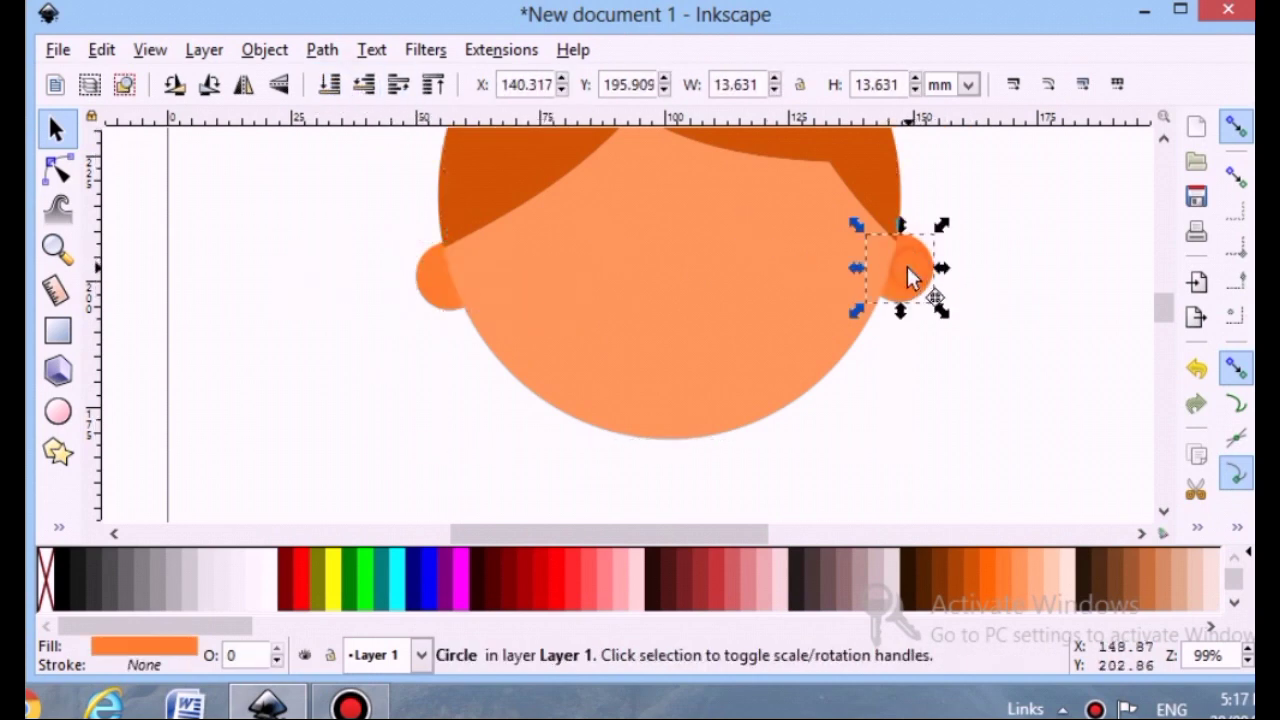
Nudge both ears slightly inward so they tuck closer behind the face
drag(906, 268, 891, 266)
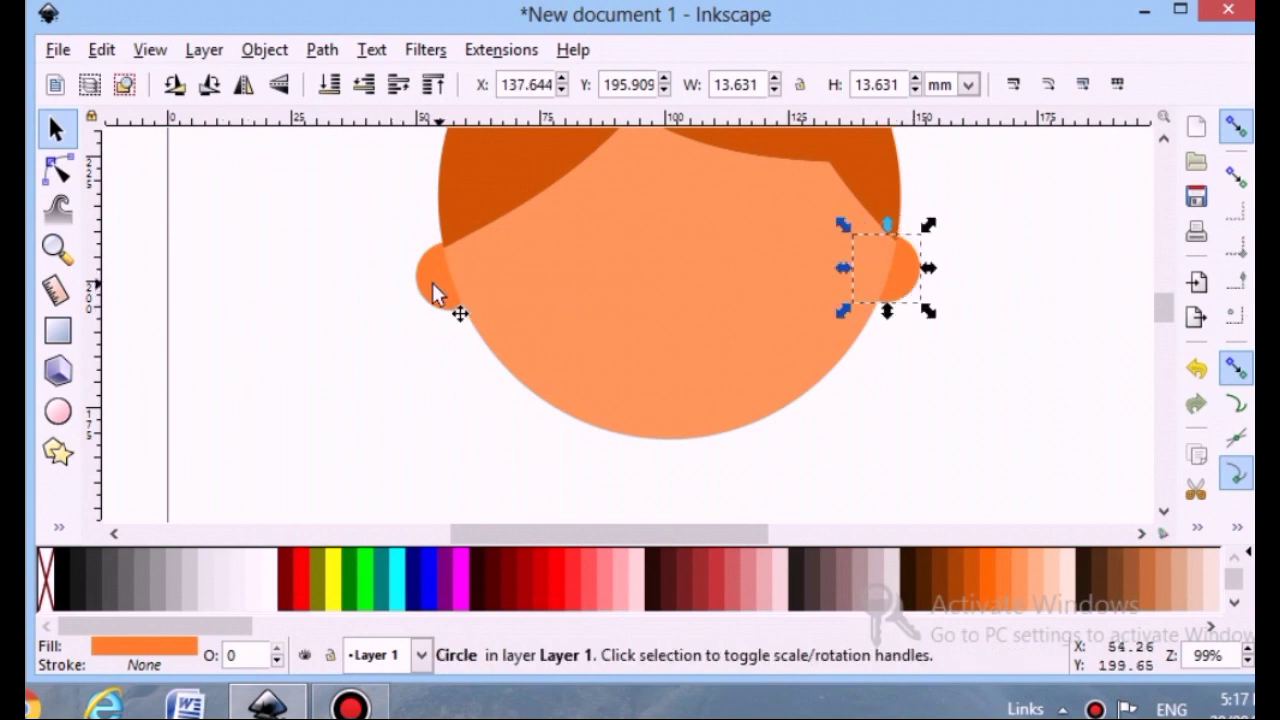
drag(435, 293, 459, 286)
click(343, 380)
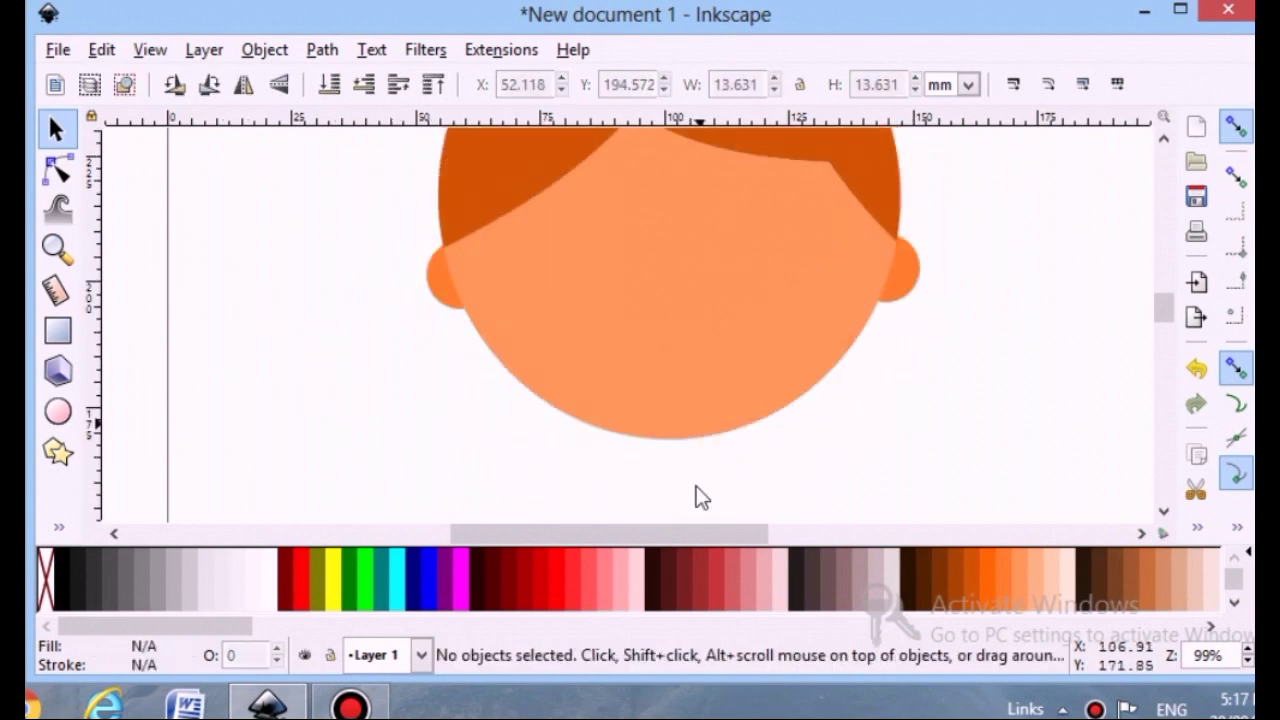
Draw a small circle about 7 mm wide on the face's left side as an eye, remove its stroke and fill it black
click(57, 411)
mouse_move(607, 251)
mouse_down()
mouse_move(580, 232)
mouse_move(611, 241)
mouse_up()
key(Escape)
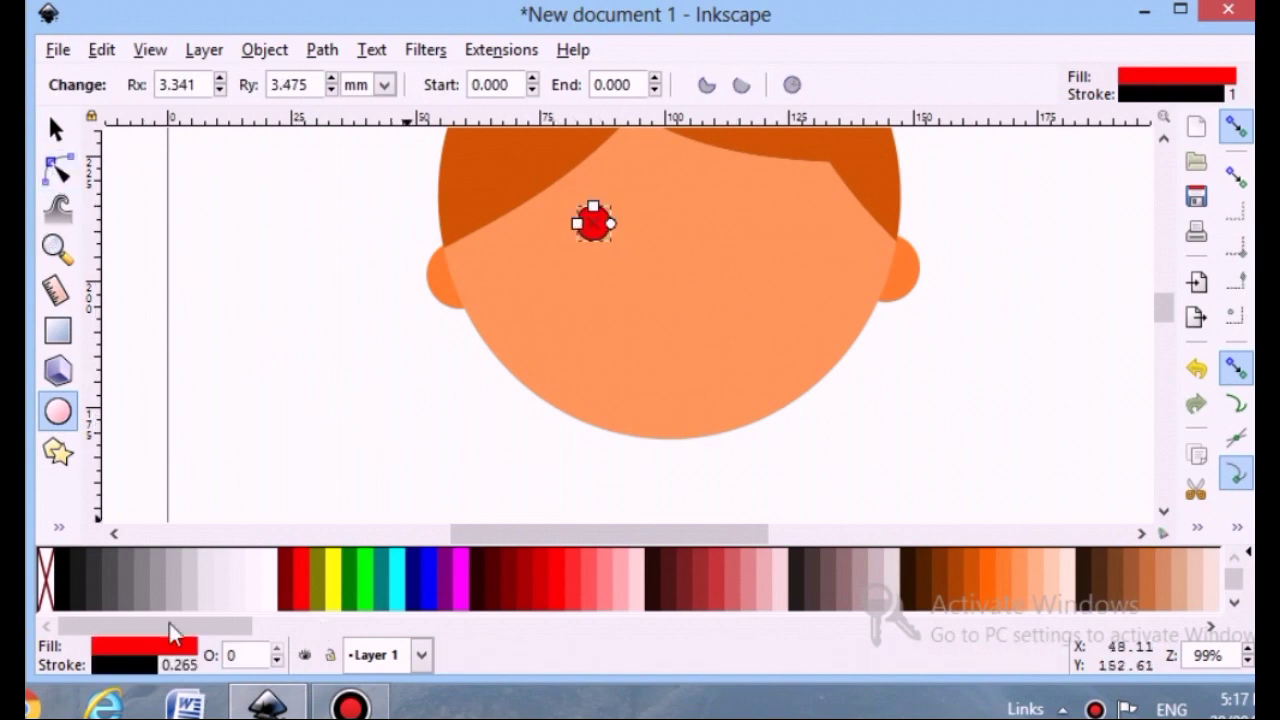
click(132, 664)
click(968, 77)
key(Escape)
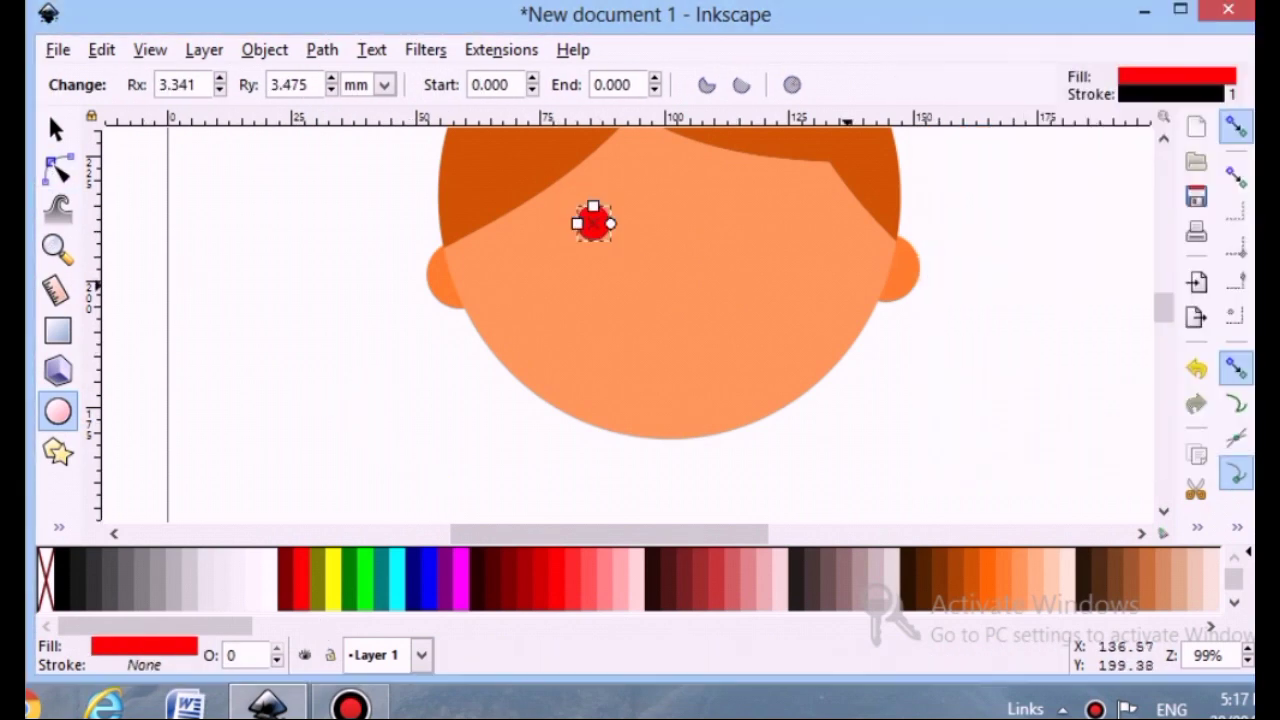
click(63, 563)
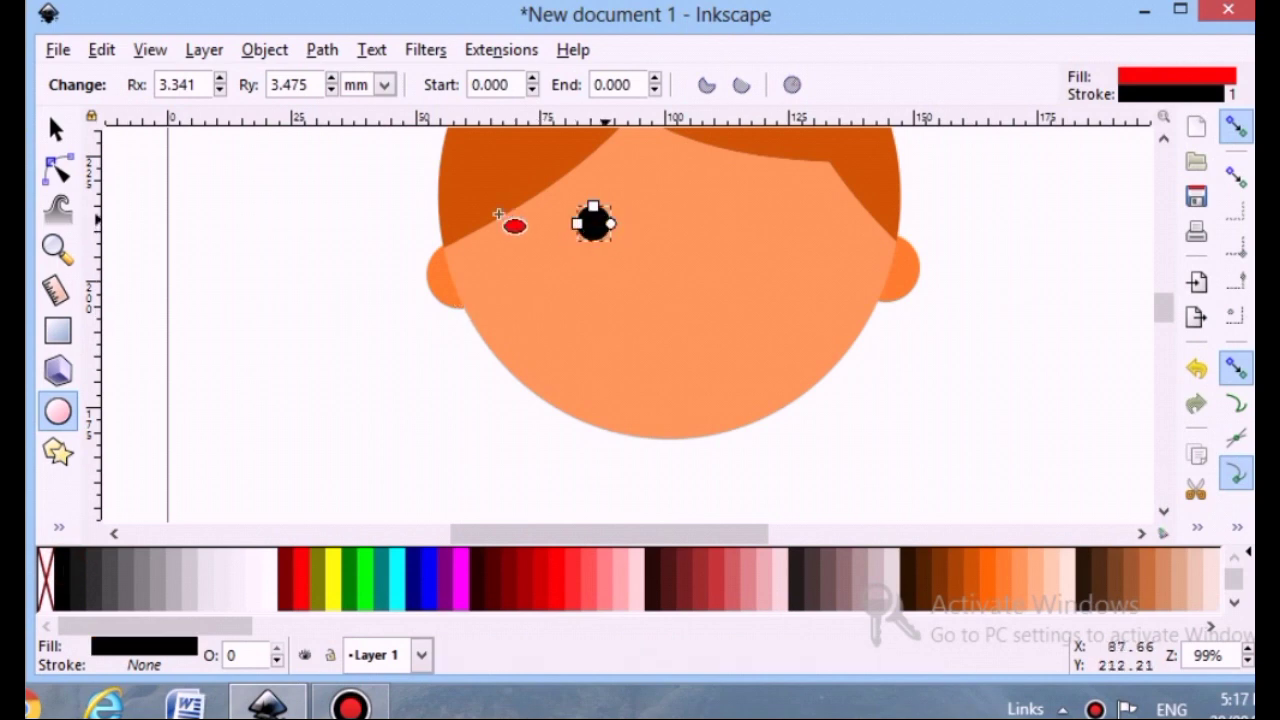
Duplicate the eye and move the copy to the face's right side, level with the first eye
click(52, 130)
key(ctrl+d)
drag(586, 226, 753, 230)
scroll(700, 300, up, 3)
drag(585, 336, 574, 336)
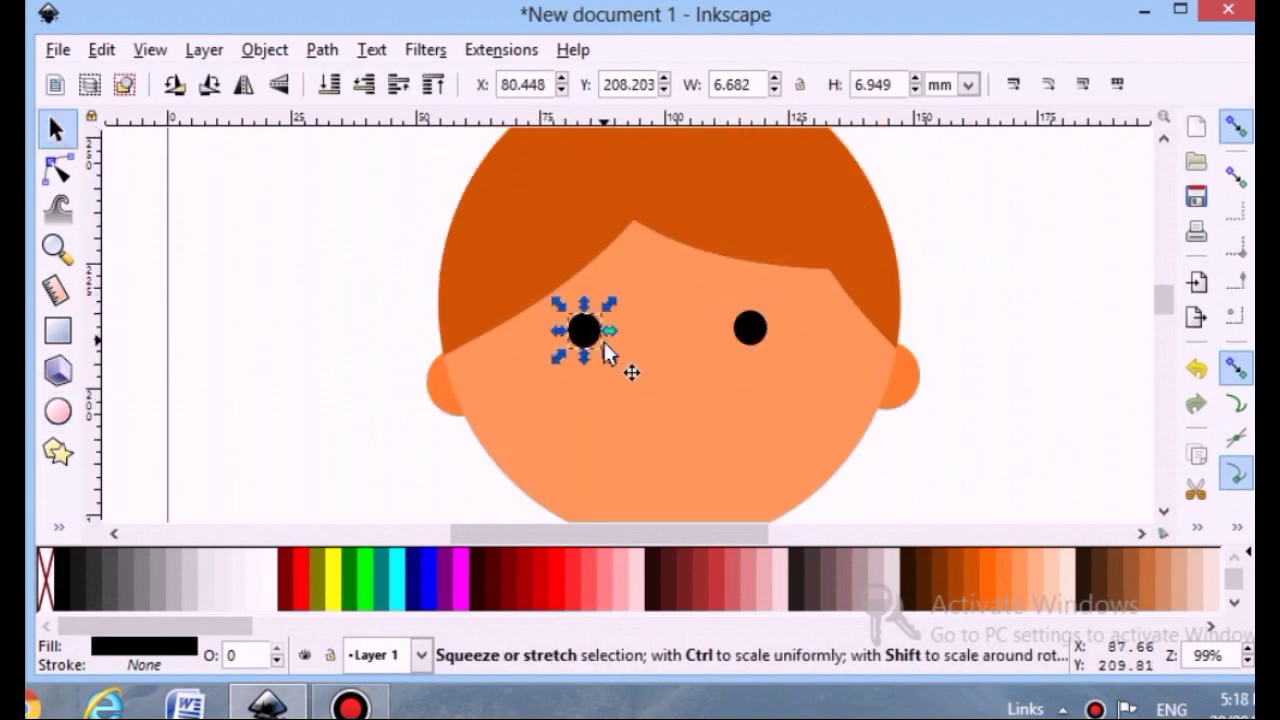
Try to distribute both eyes and the face evenly with Align and Distribute, then undo it
click(600, 338)
shift+click(750, 331)
shift+click(757, 455)
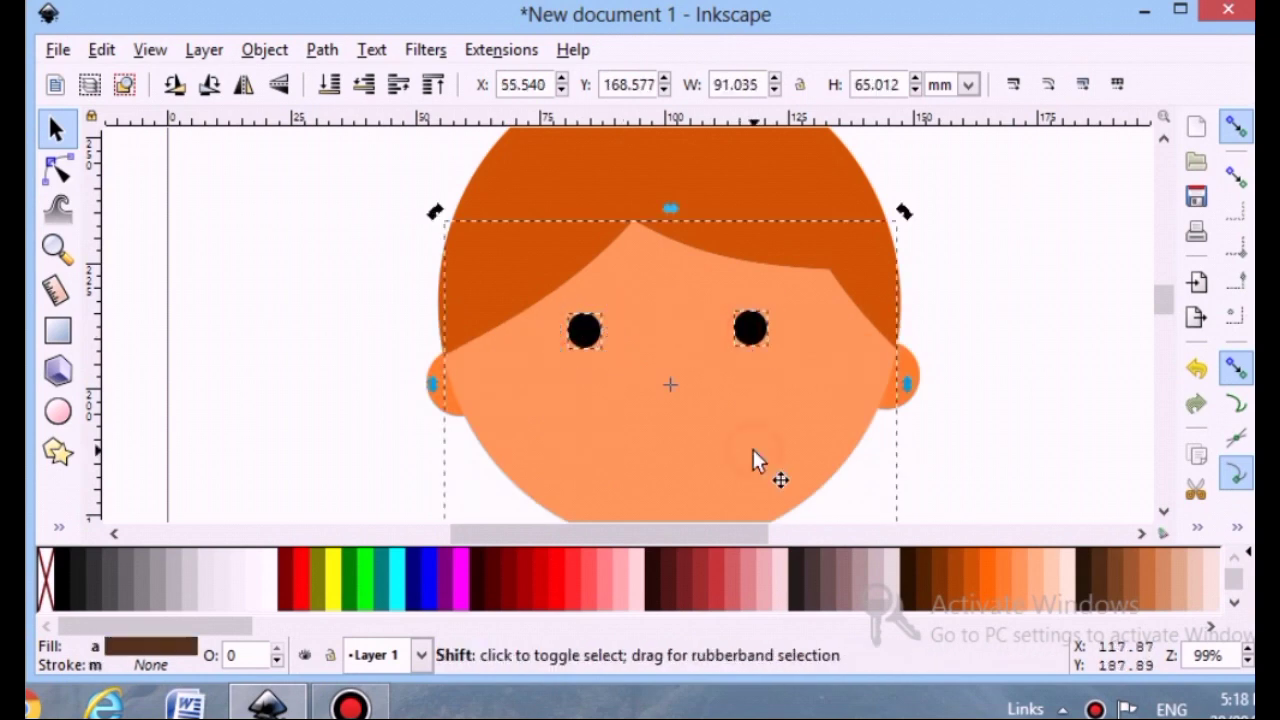
click(1198, 527)
click(1177, 463)
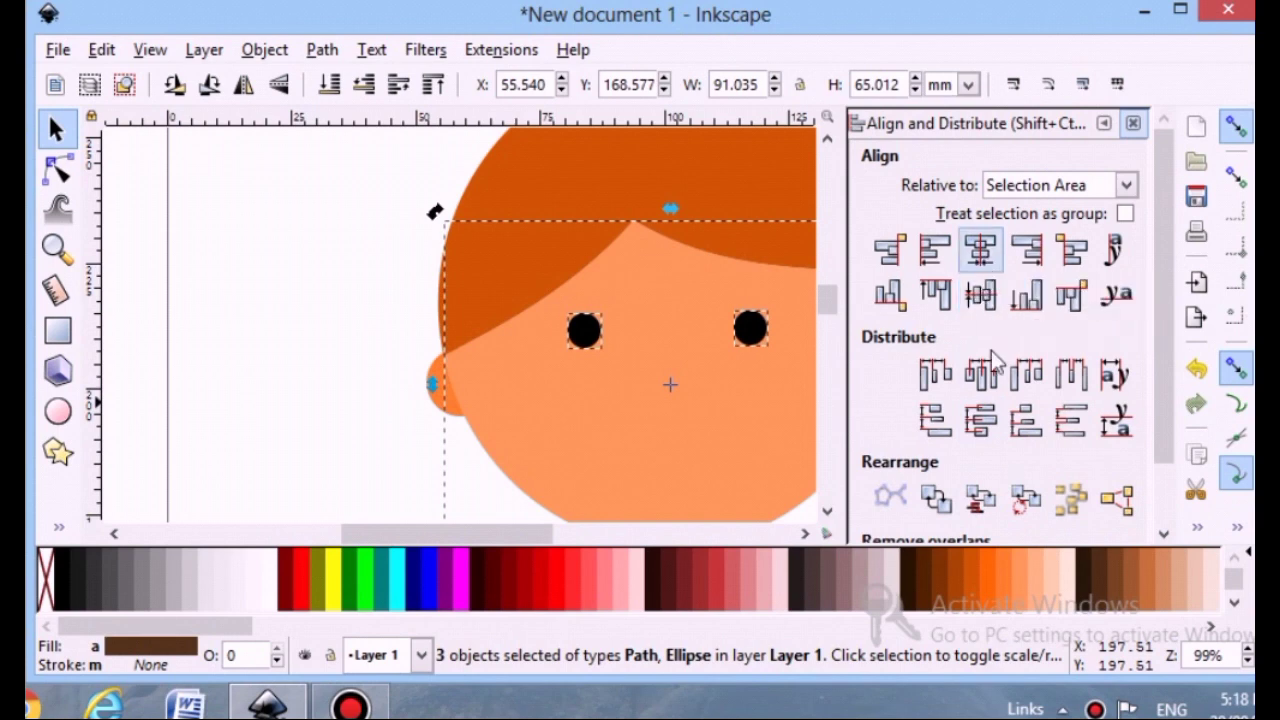
click(980, 373)
click(1133, 123)
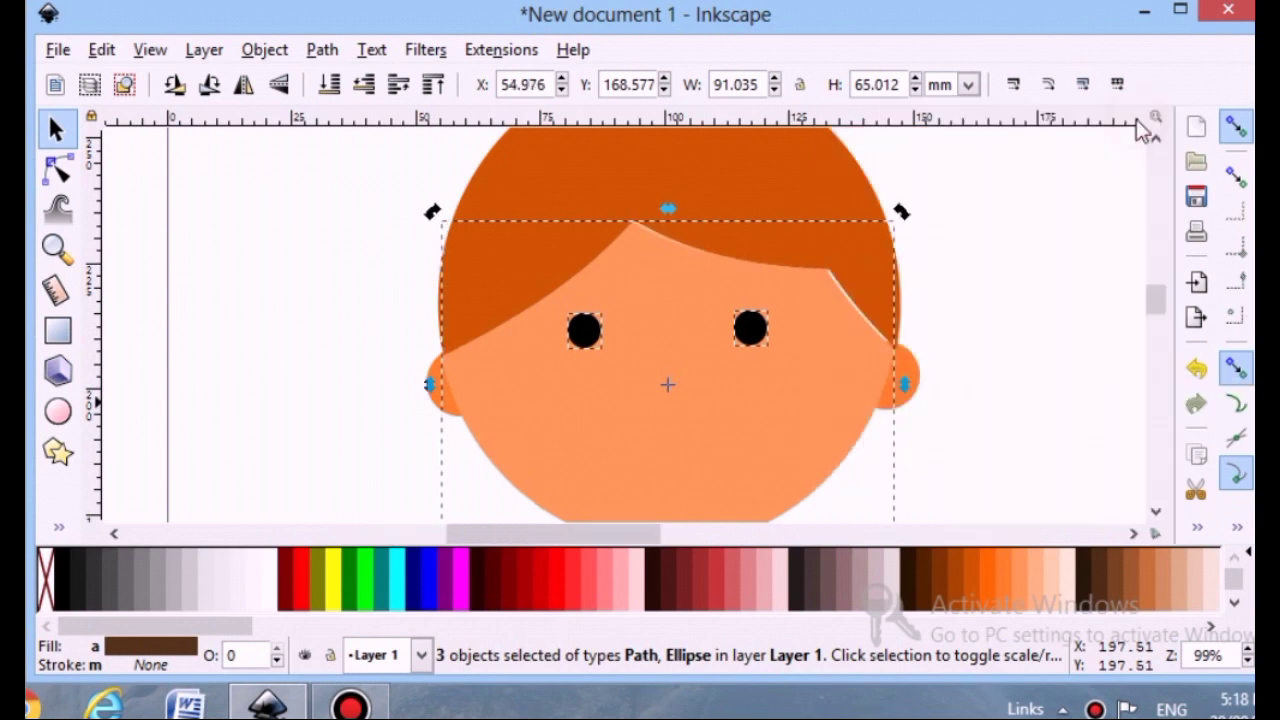
key(ctrl+z)
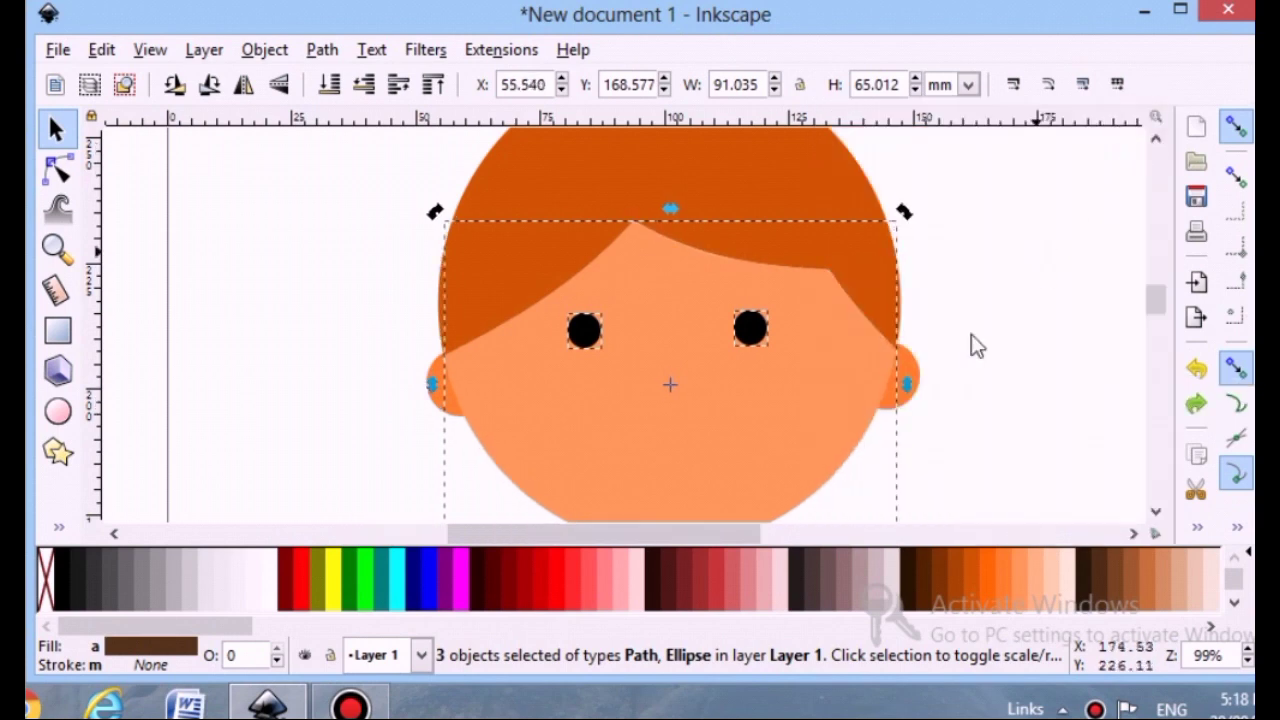
Draw a short straight mouth line between and below the eyes with the Pen tool
click(1008, 394)
scroll(838, 326, down, 1)
click(758, 280)
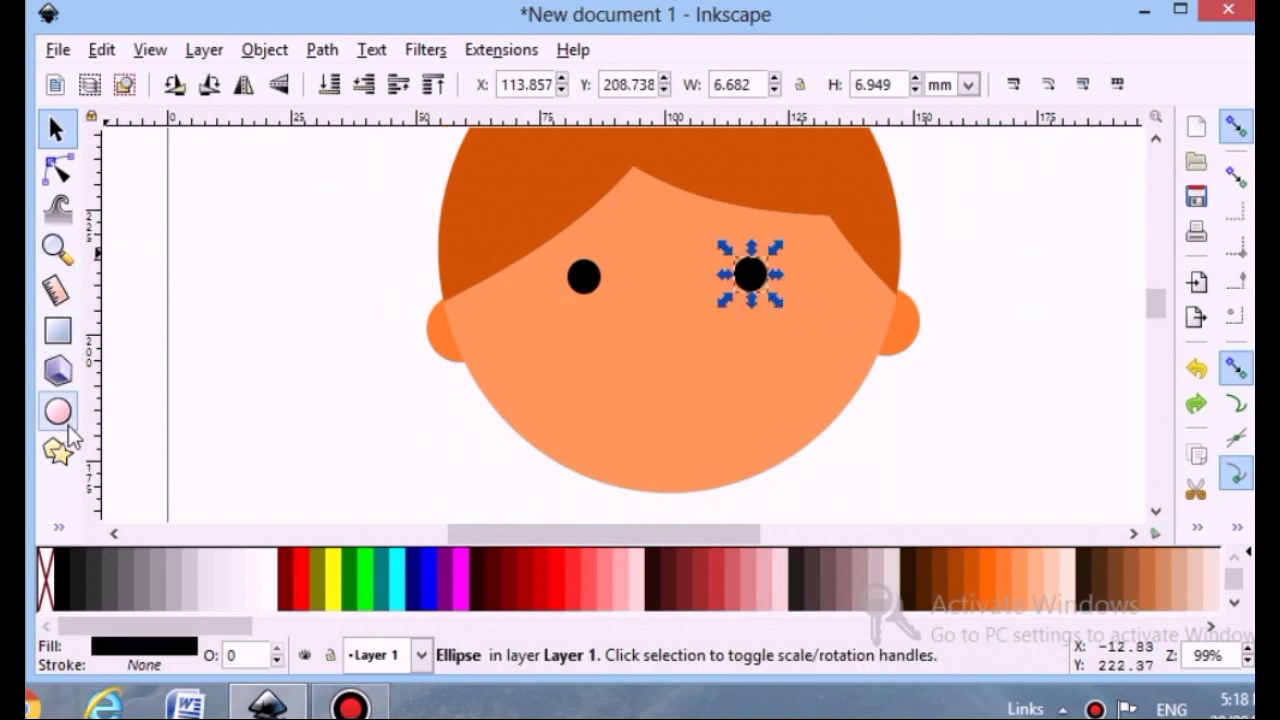
click(59, 527)
click(123, 294)
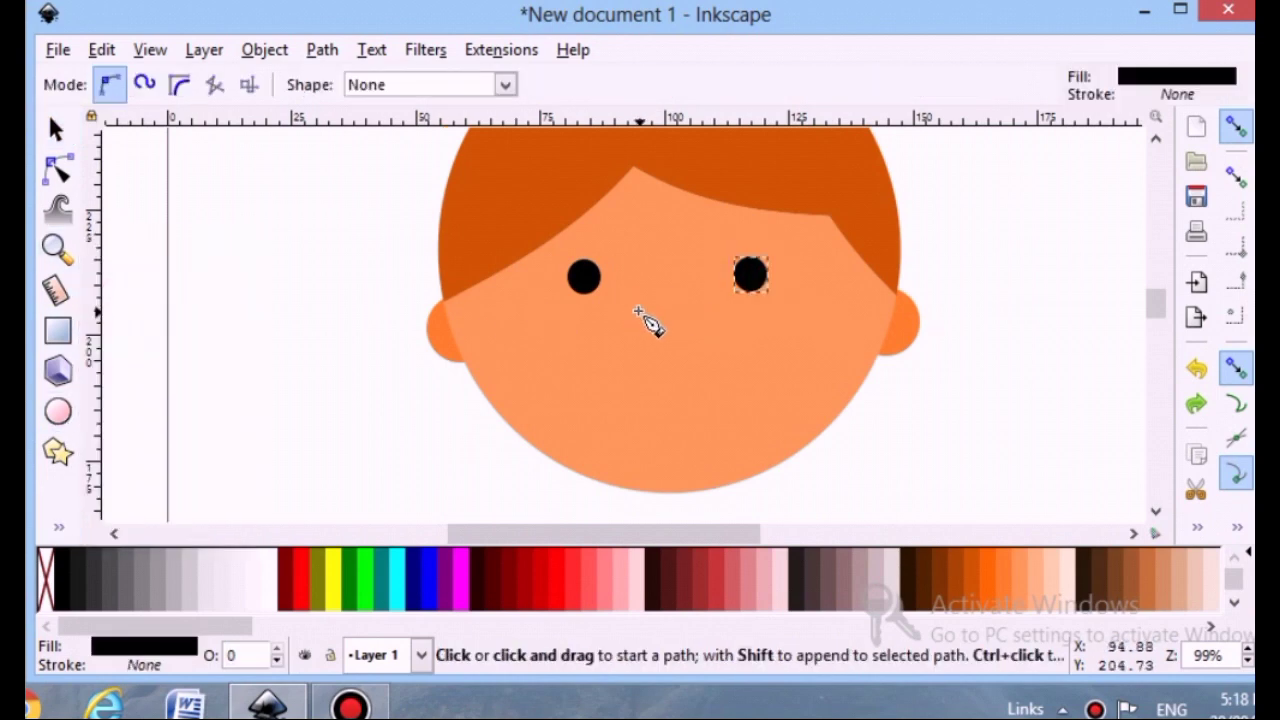
click(634, 311)
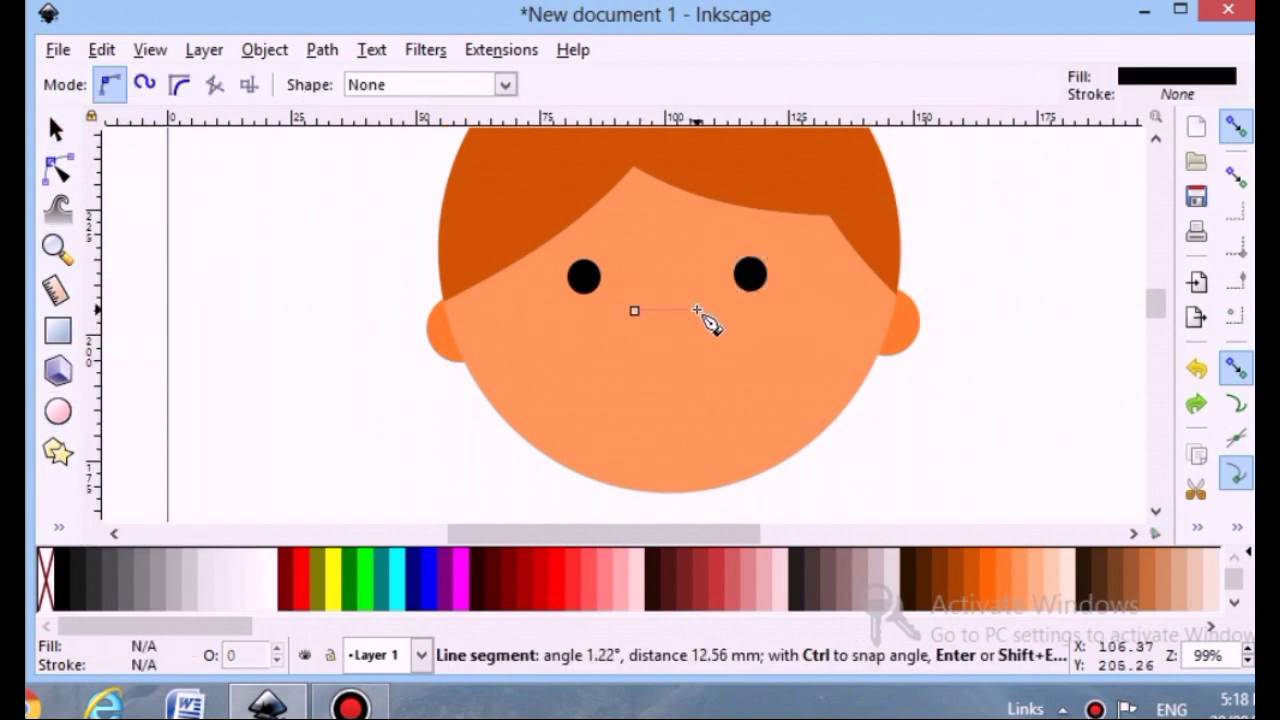
drag(661, 324, 690, 324)
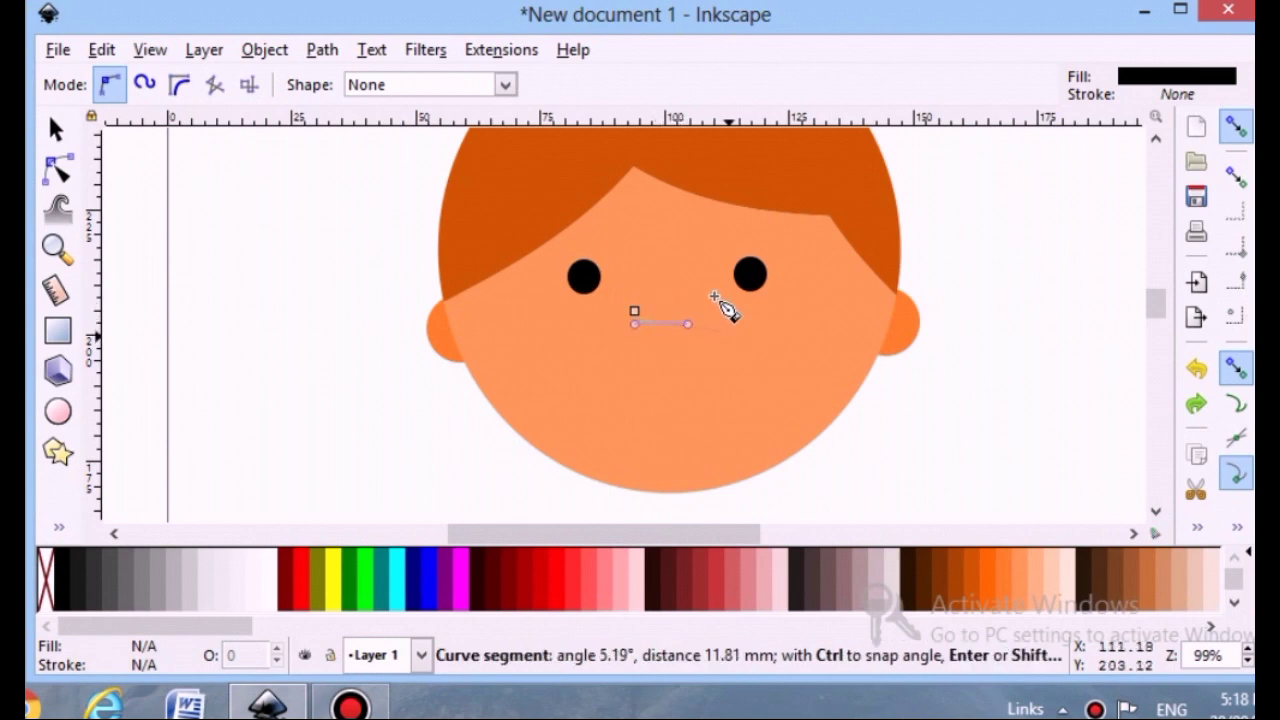
key(BackSpace)
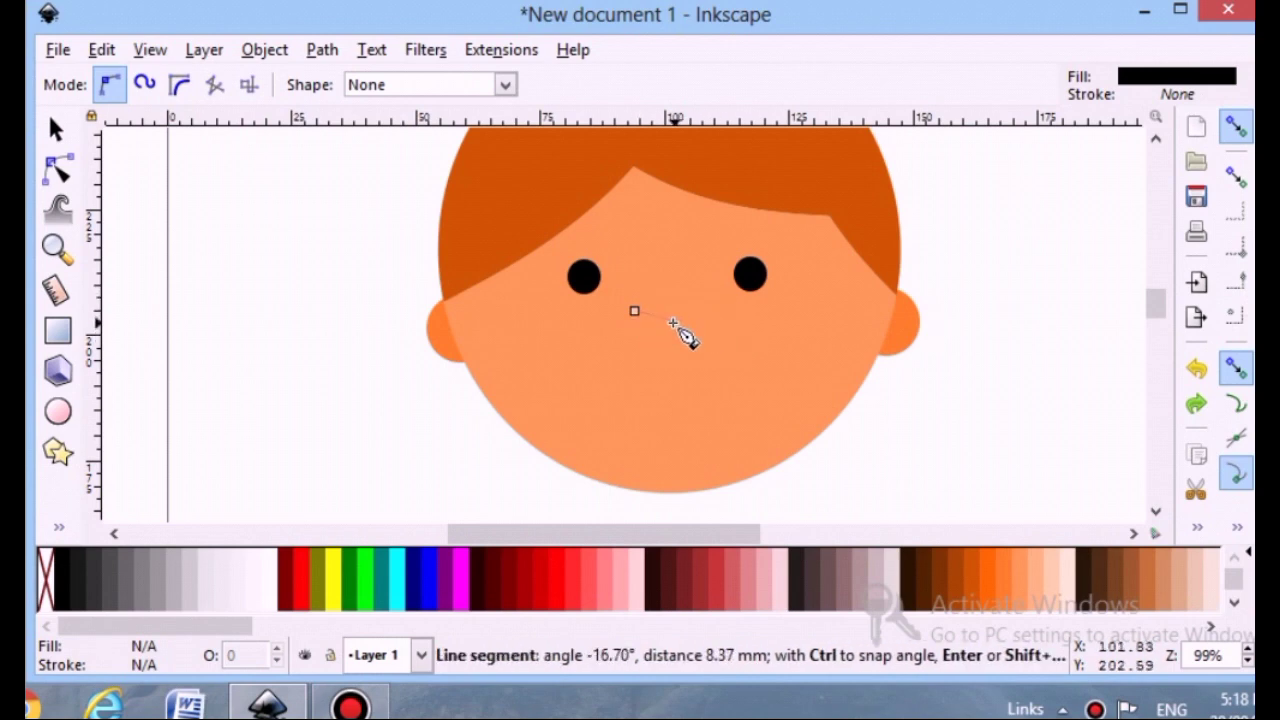
click(708, 311)
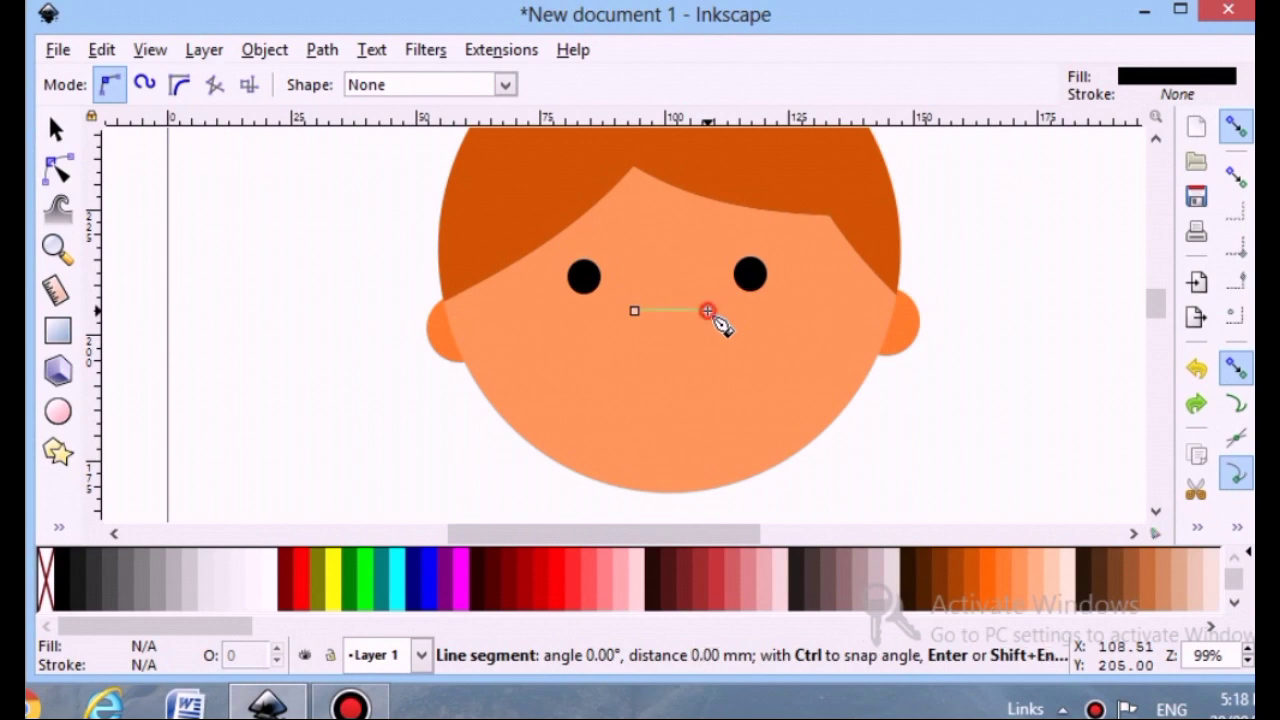
key(Return)
Bend the mouth line downward into a smile curve with the Node tool
click(55, 130)
click(58, 168)
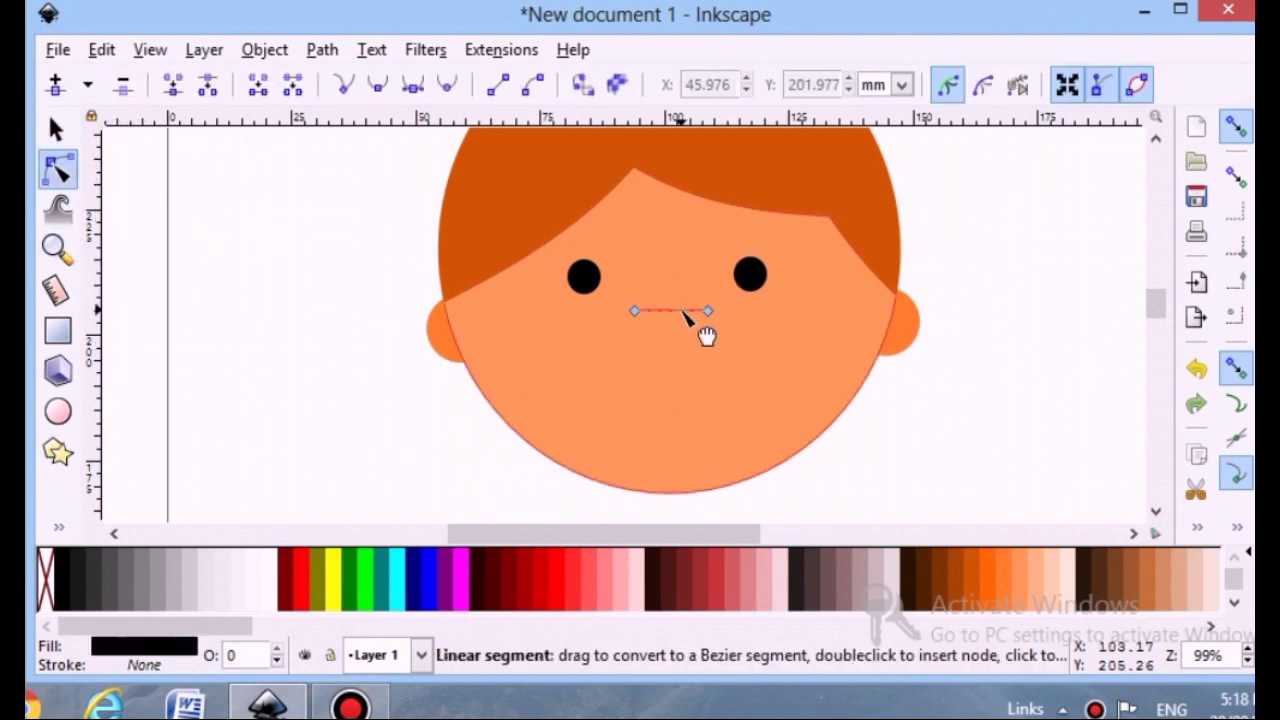
drag(677, 312, 673, 327)
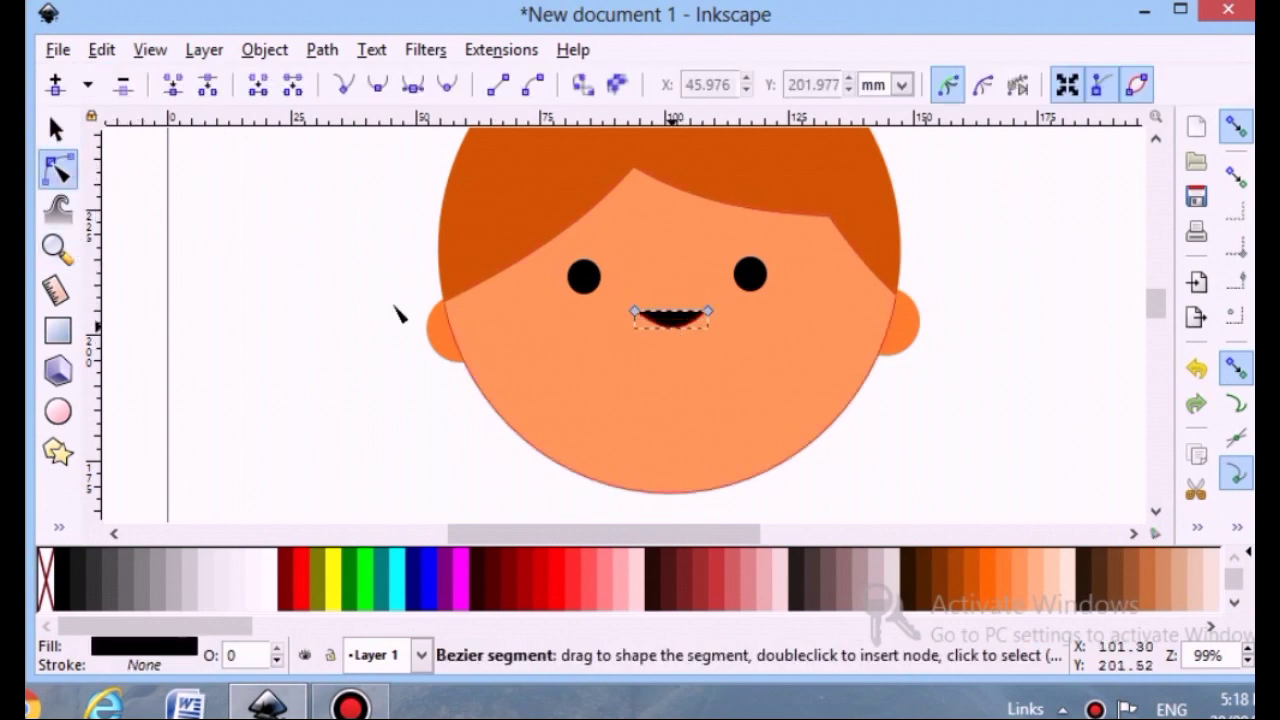
Remove the mouth's fill and give it a flat stroke 2 mm wide
click(147, 646)
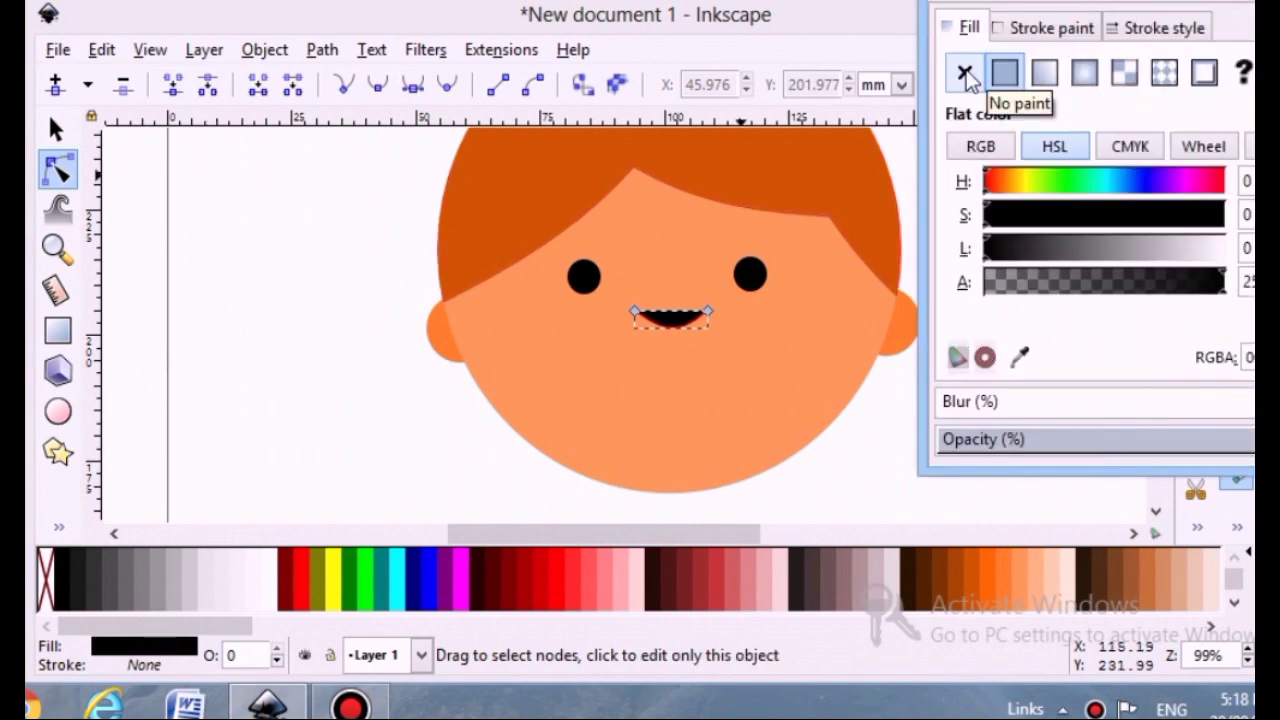
click(1026, 32)
click(1004, 73)
click(966, 28)
click(965, 73)
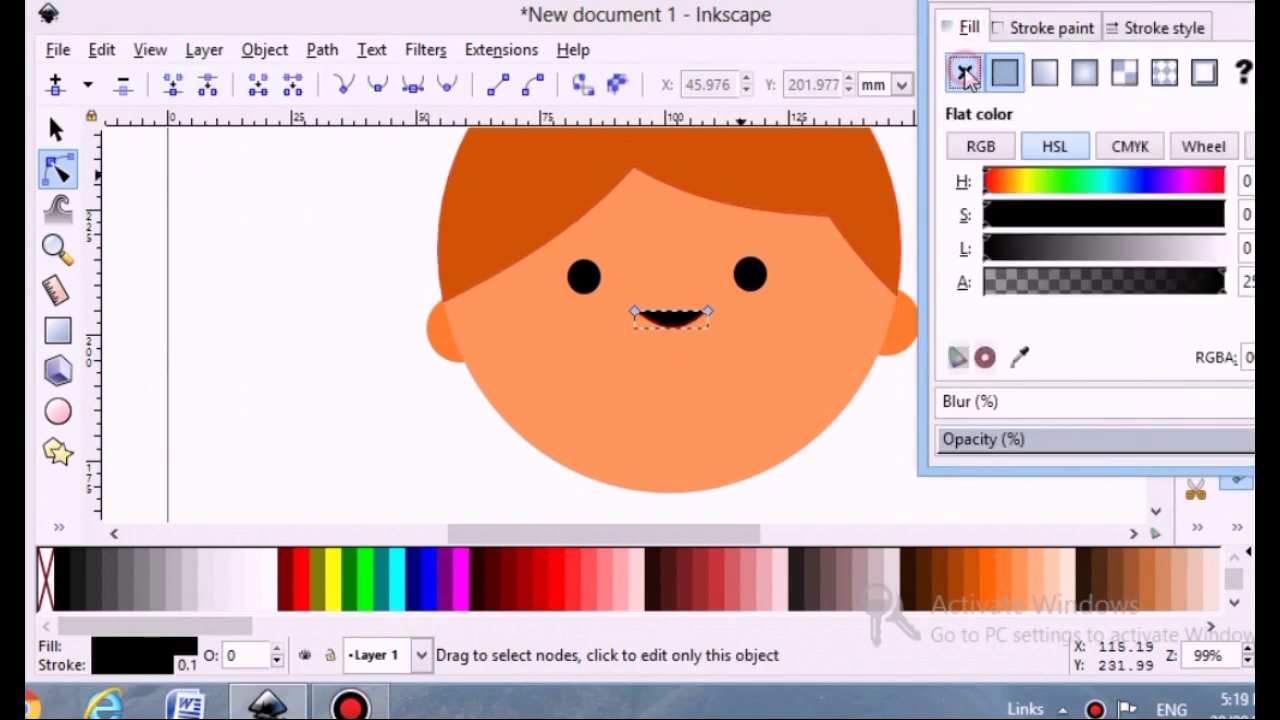
click(1168, 30)
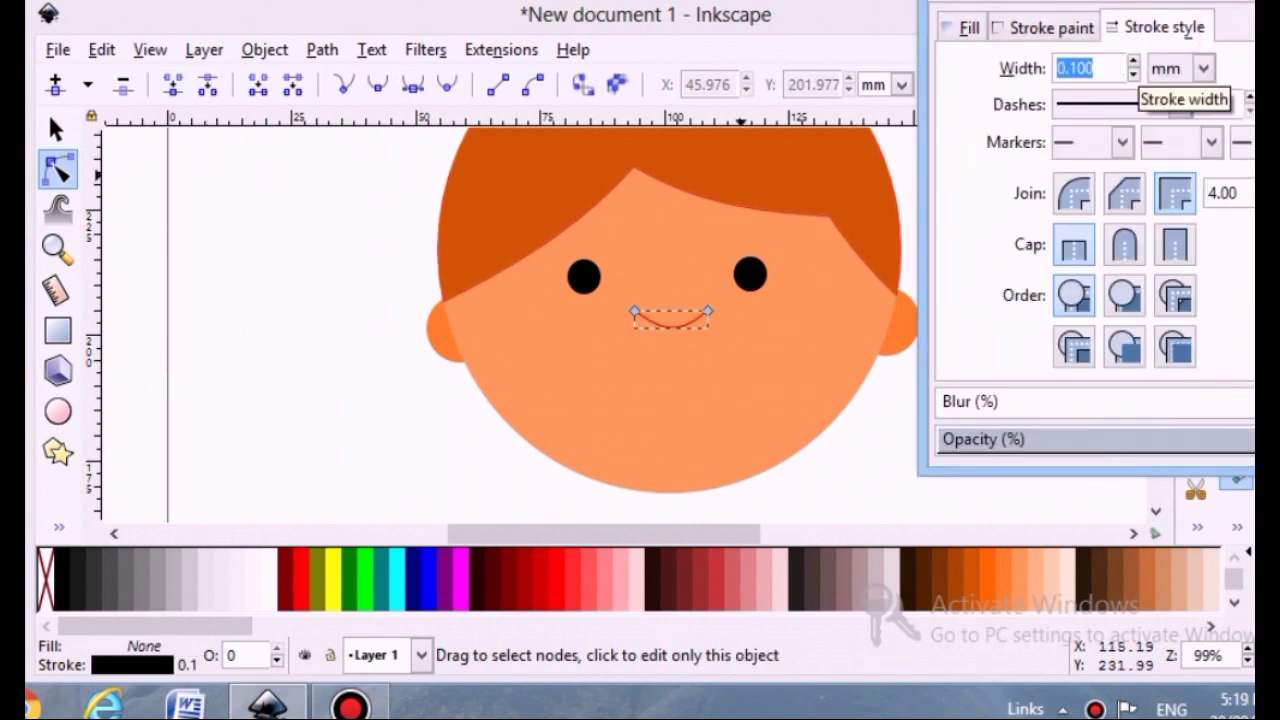
text(2)
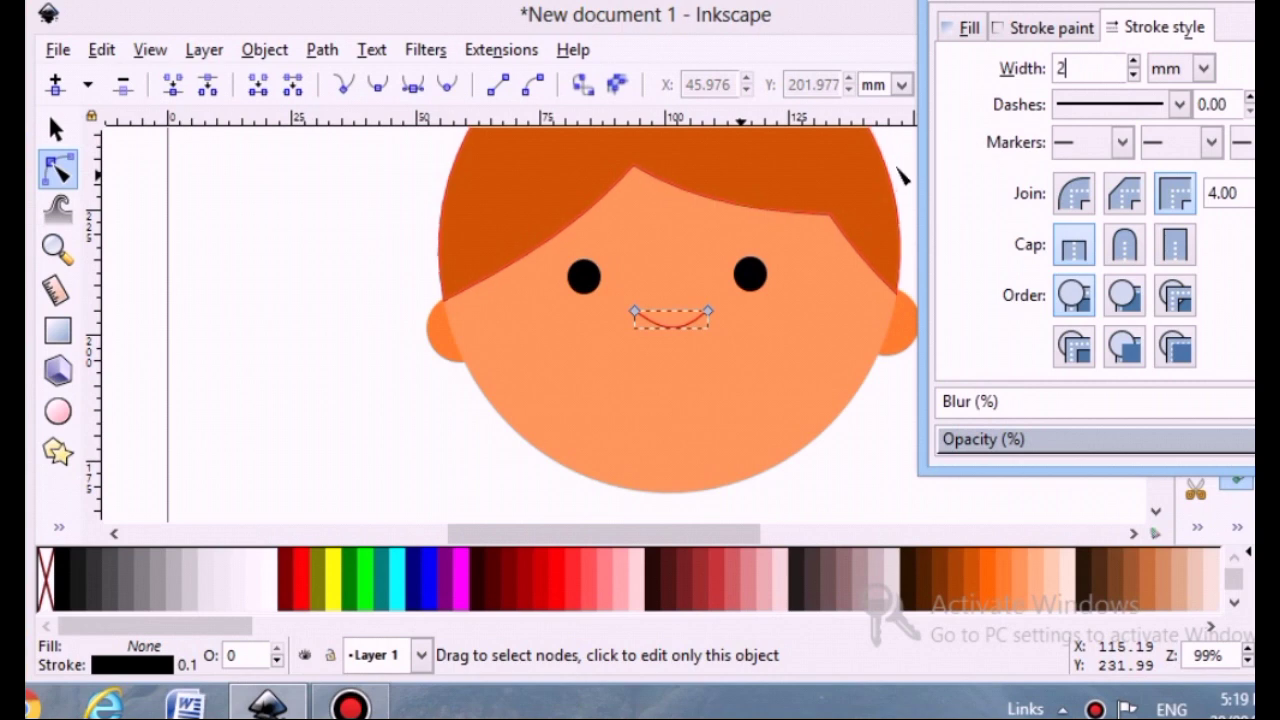
key(Return)
click(55, 130)
key(ctrl+shift+f)
Draw a cheek ellipse about 14 by 6 mm under the left eye and duplicate it onto the right cheek
click(658, 335)
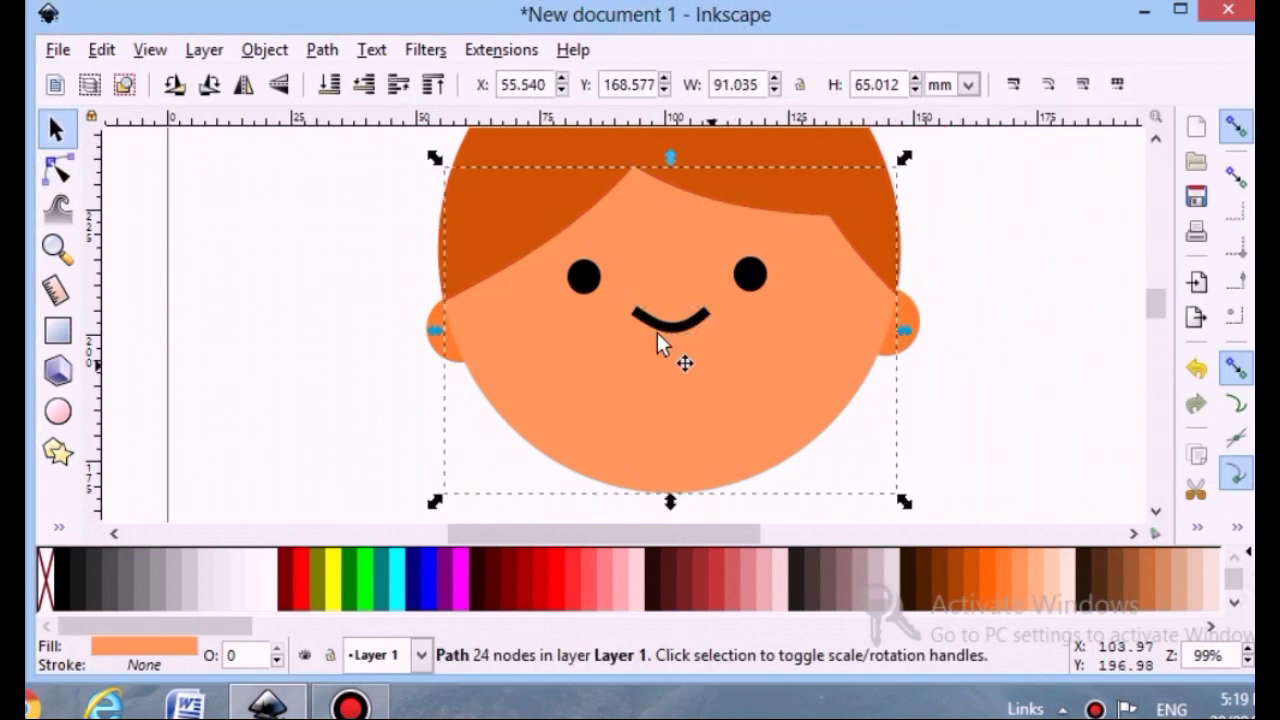
click(656, 330)
click(614, 336)
click(59, 411)
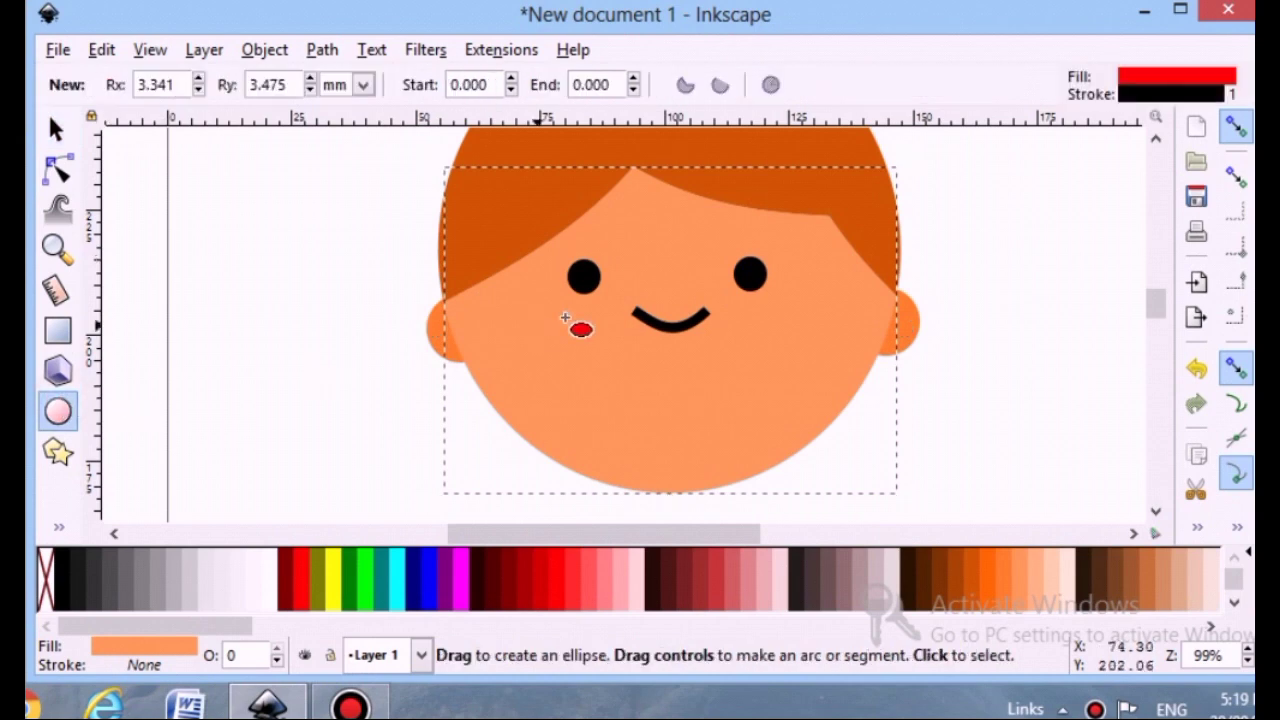
mouse_move(547, 310)
mouse_down()
mouse_move(606, 318)
mouse_move(619, 341)
mouse_move(765, 320)
mouse_move(568, 316)
mouse_up()
click(56, 130)
key(ctrl+d)
click(934, 411)
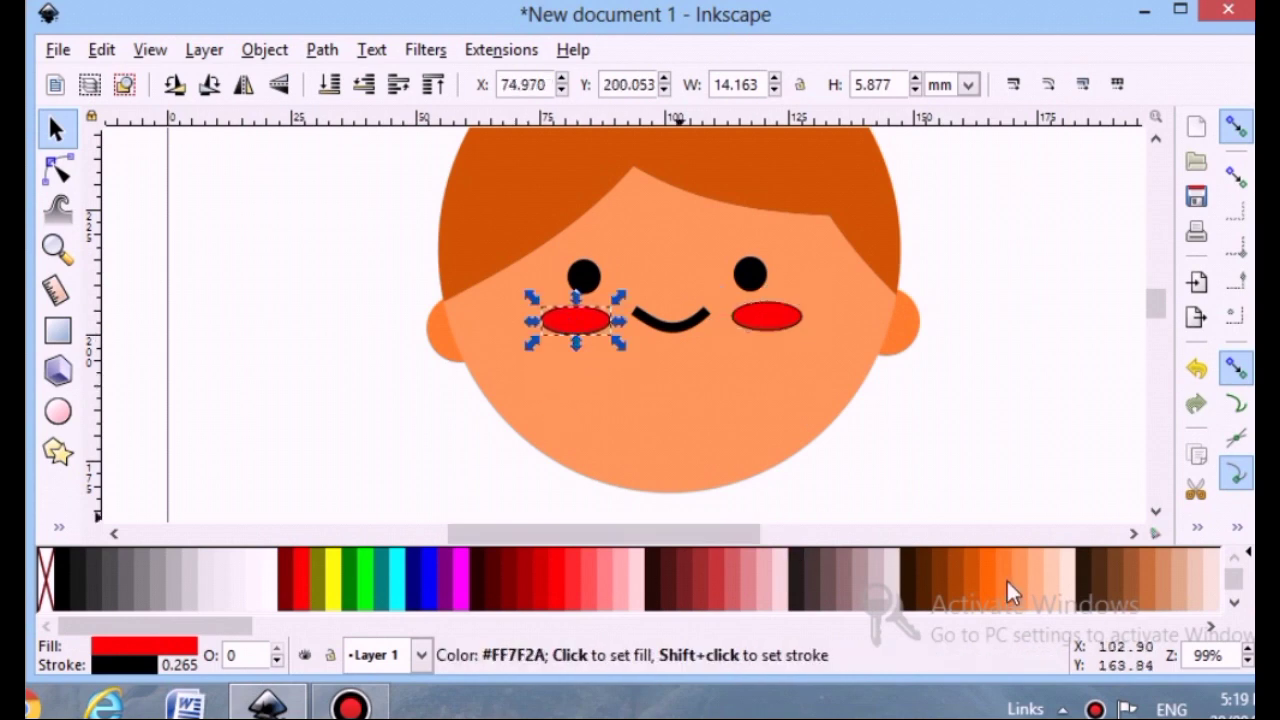
Fill the left cheek light peach and remove its stroke
click(1052, 582)
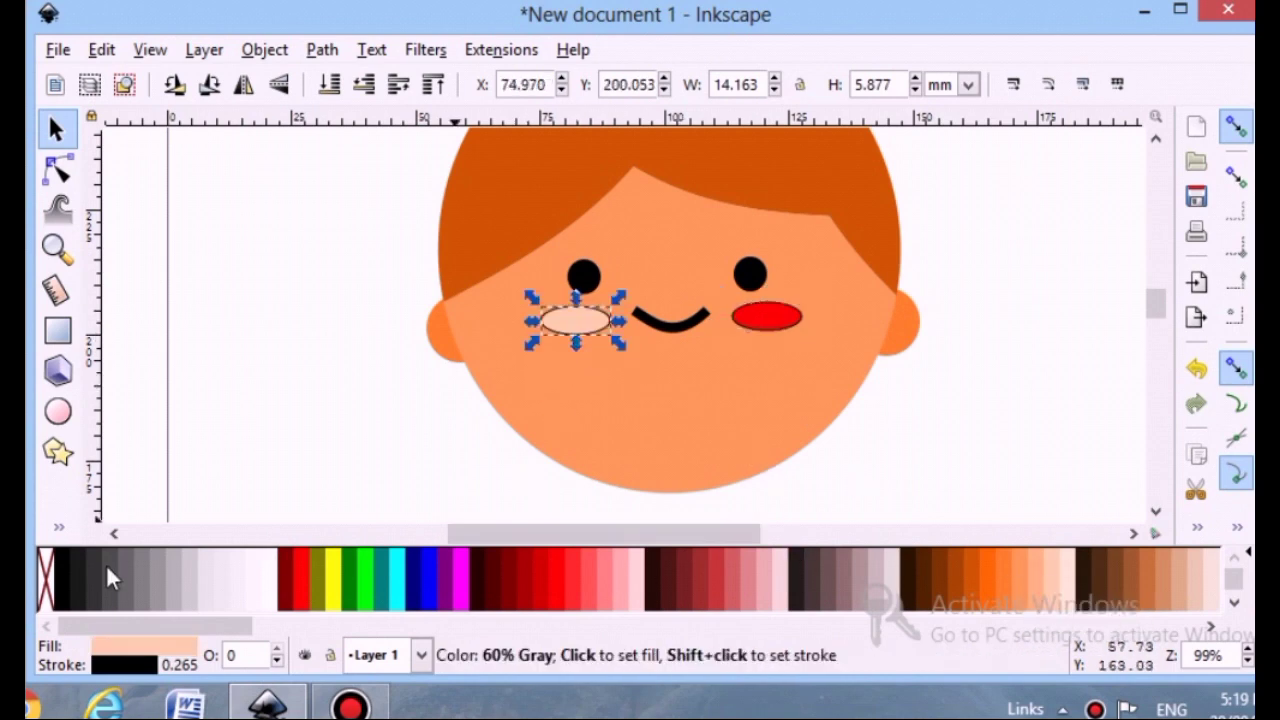
click(148, 657)
click(964, 72)
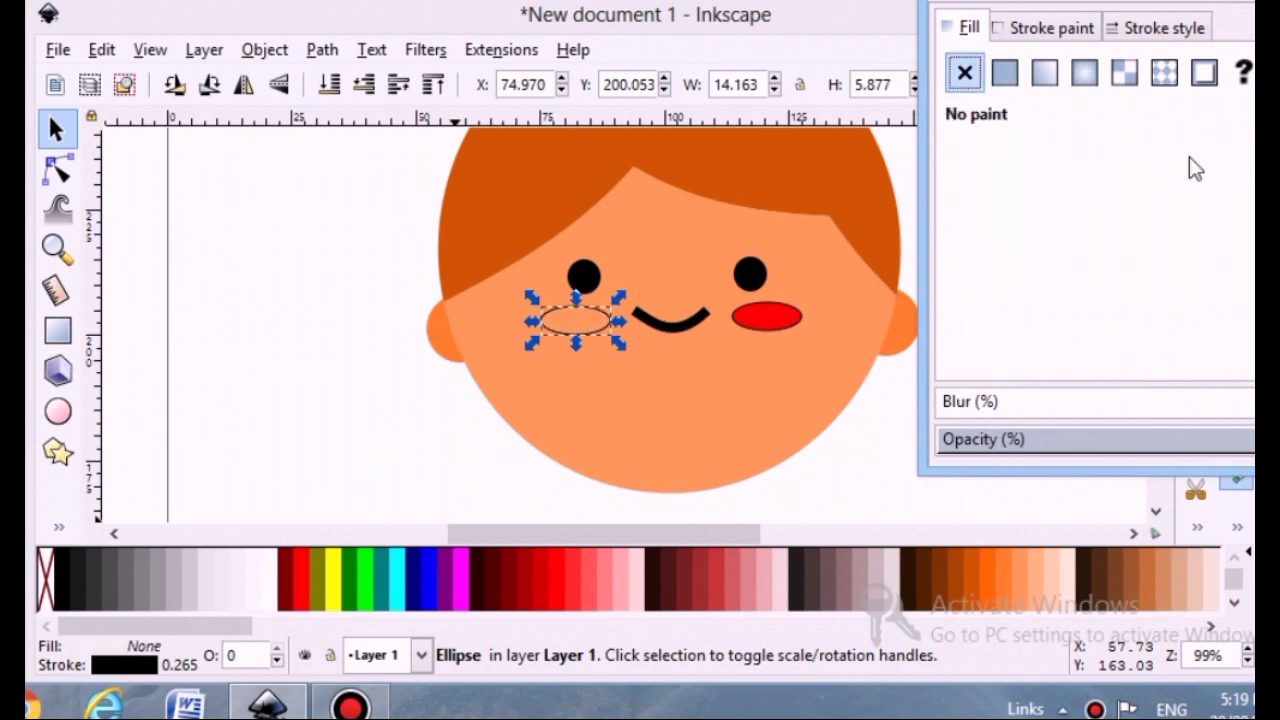
click(1005, 72)
click(1050, 27)
click(964, 72)
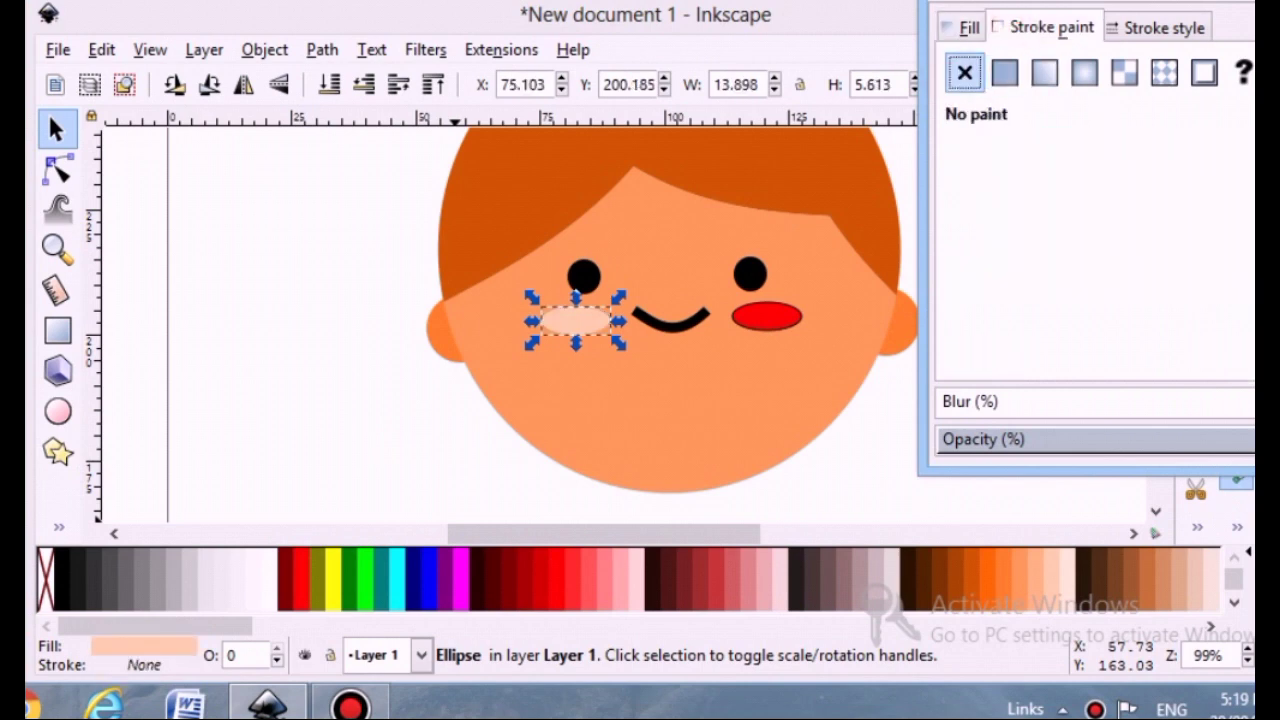
Remove the right cheek's stroke and fill it the same light peach
click(745, 318)
click(119, 664)
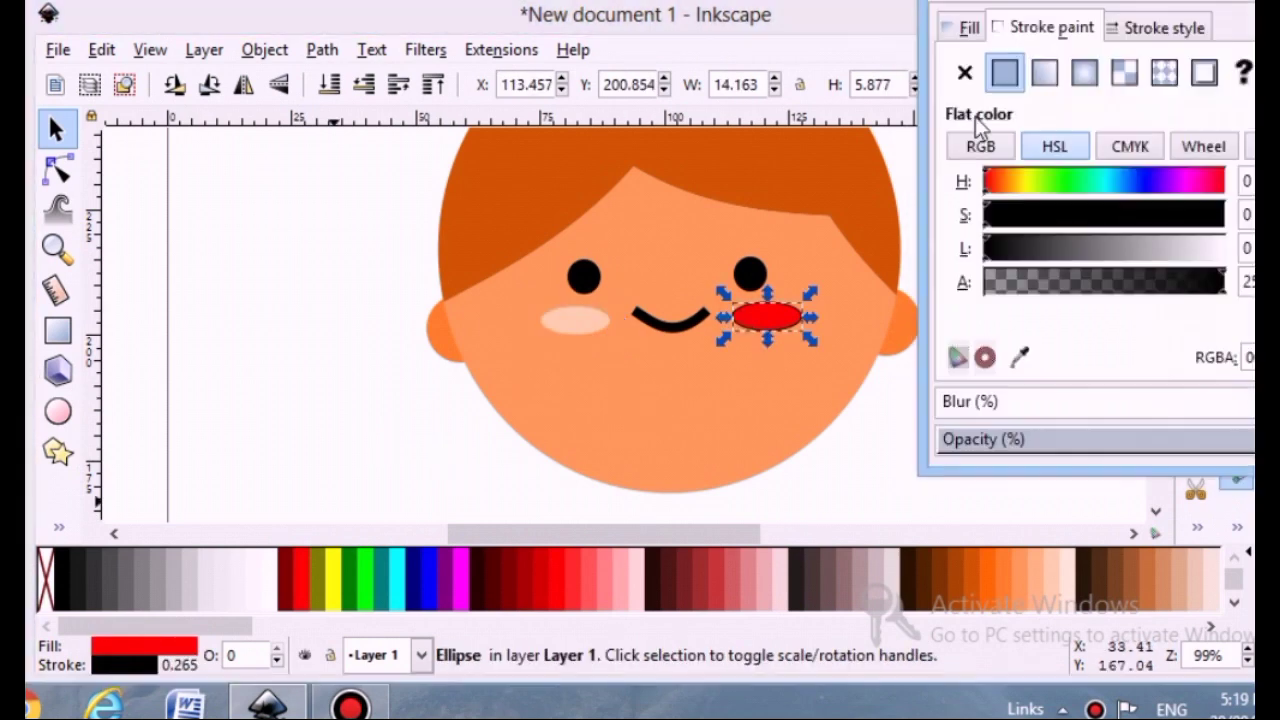
click(964, 72)
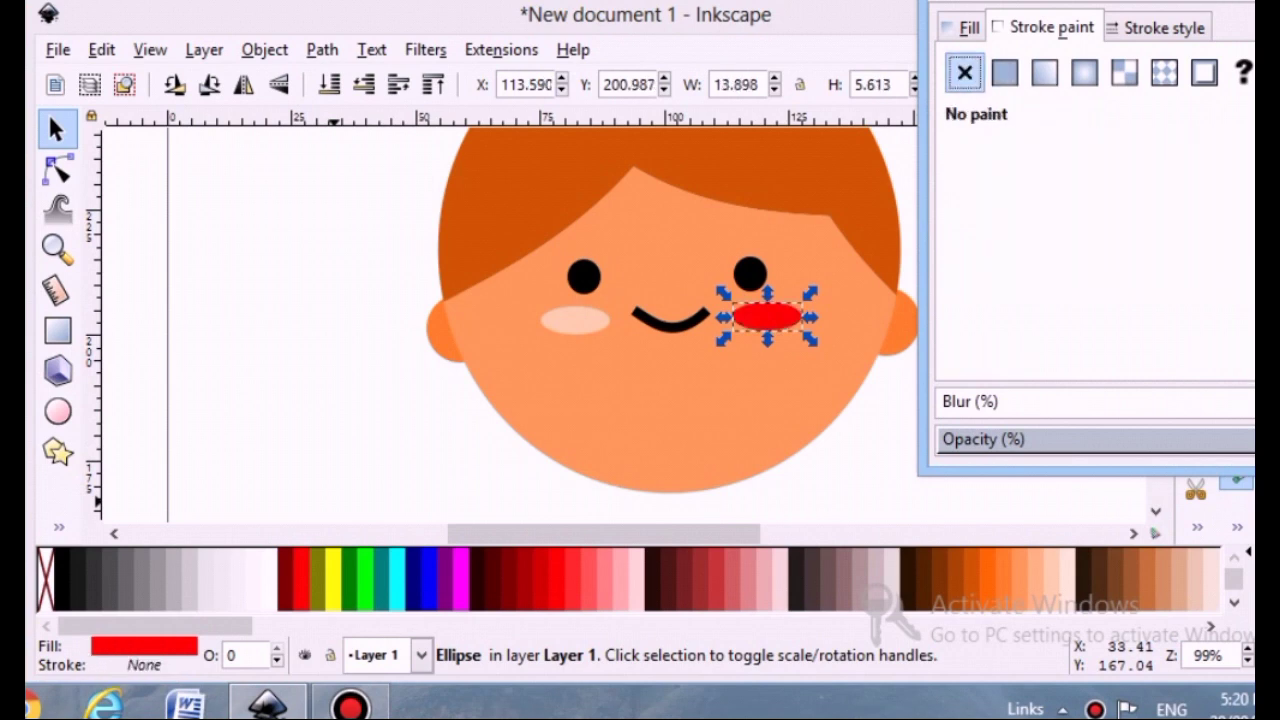
click(1252, 3)
click(1052, 574)
click(972, 400)
Draw a body ellipse about 82 by 67 mm and place it just below the head
scroll(556, 347, down, 3)
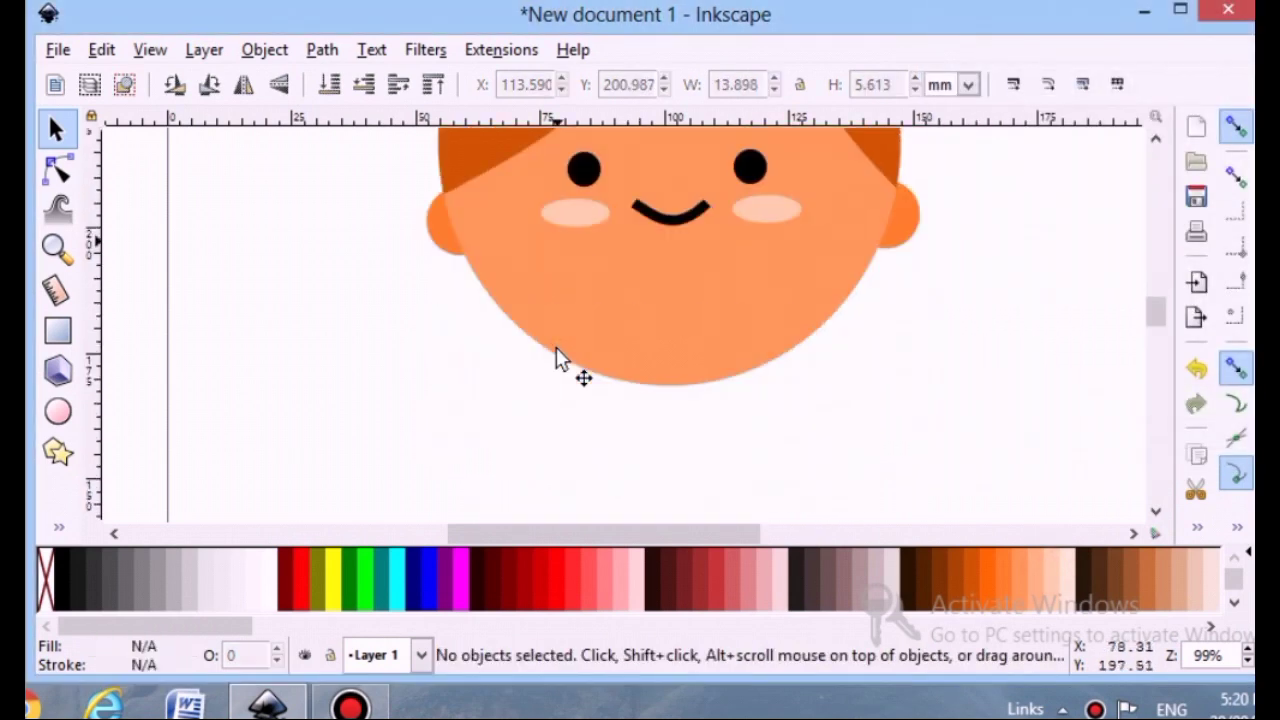
scroll(556, 357, down, 5)
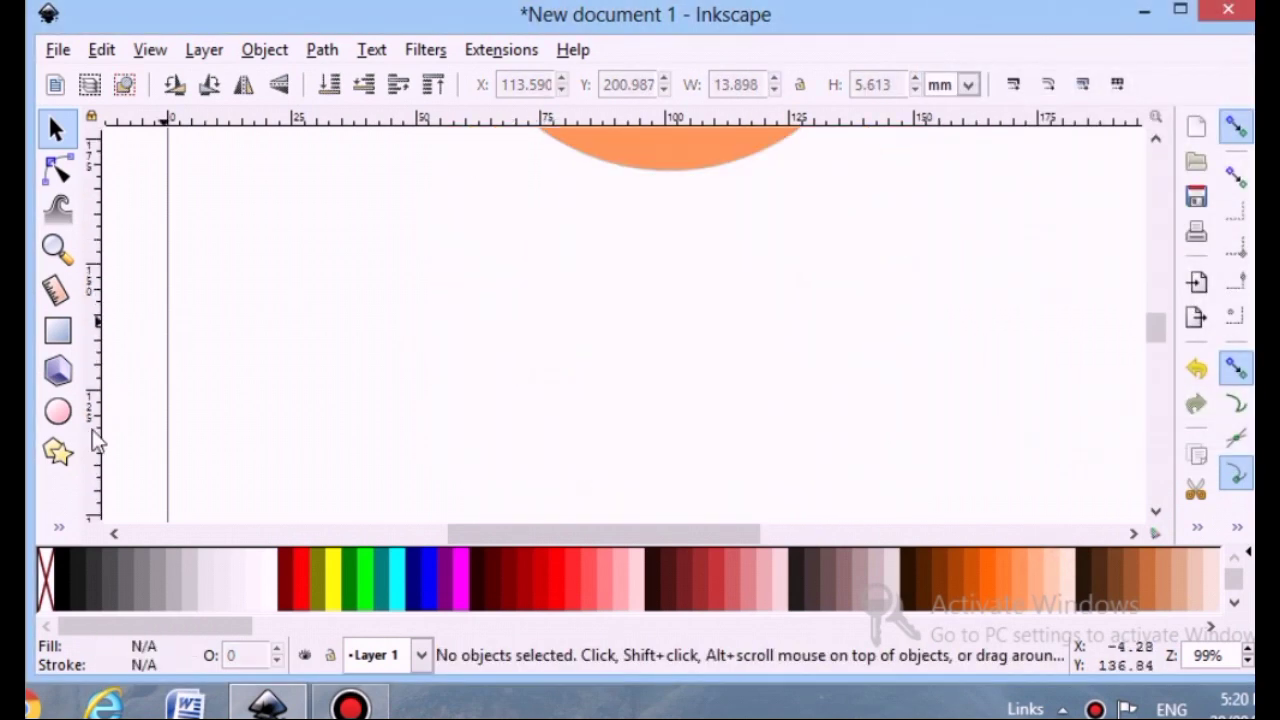
click(57, 411)
drag(589, 194, 847, 398)
scroll(718, 383, down, 3)
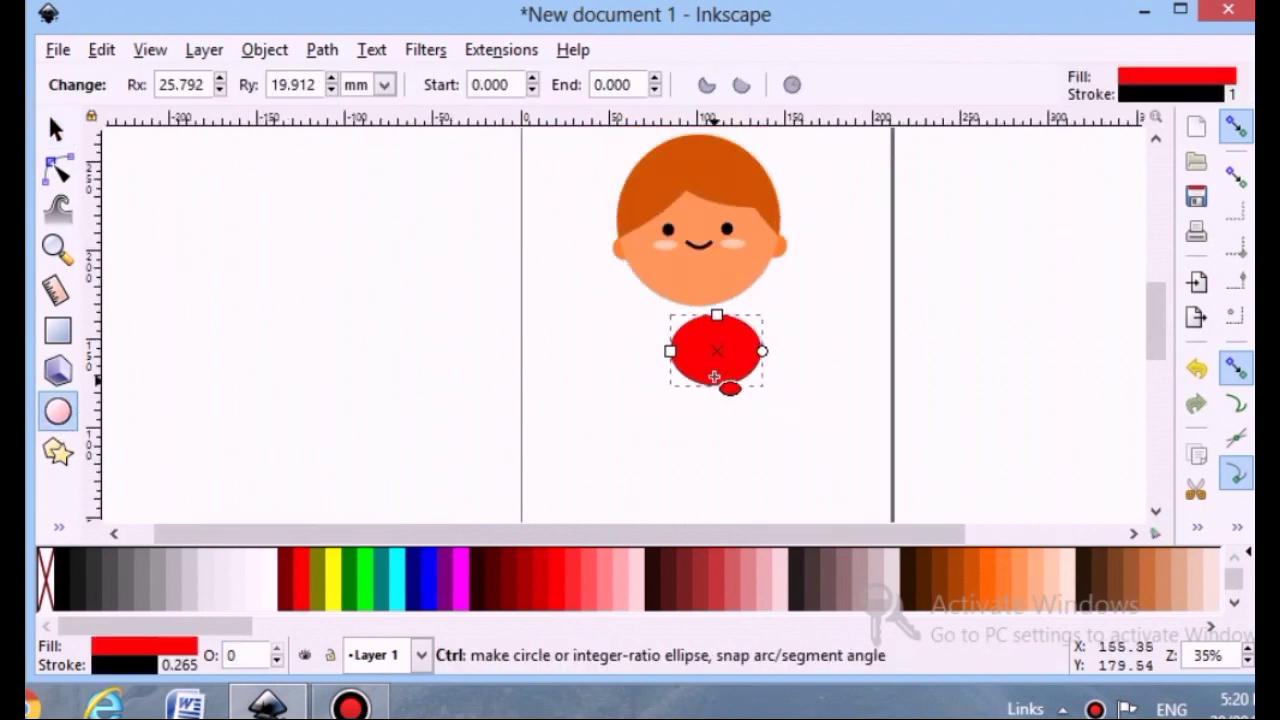
key(s)
drag(660, 395, 606, 439)
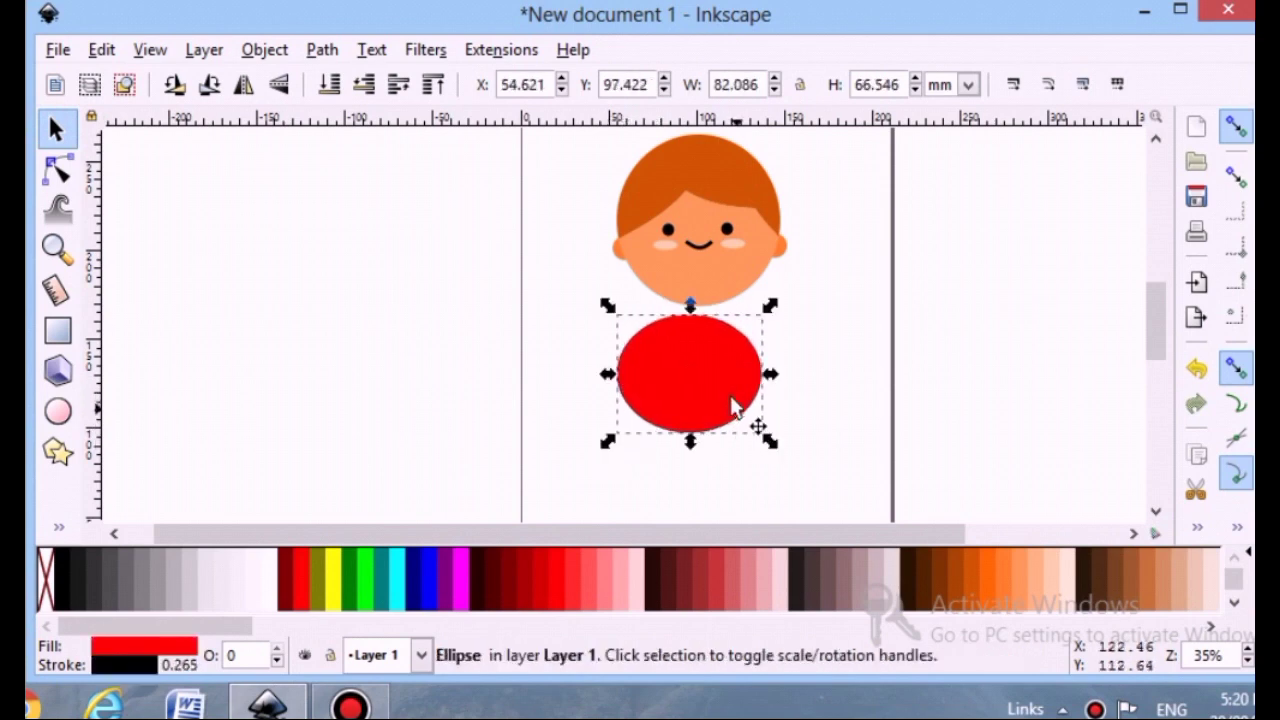
drag(730, 383, 741, 377)
click(555, 344)
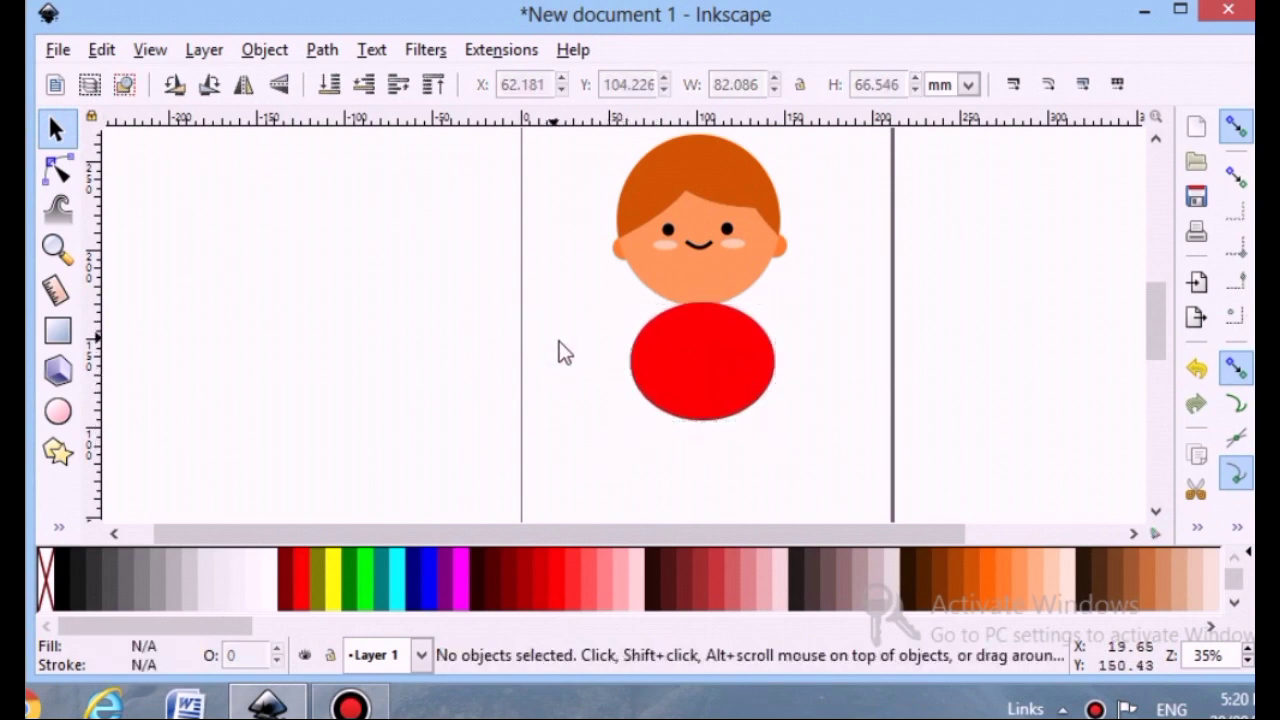
Nudge the body ellipse toward the head and turn it into a half-ellipse arc with an end angle of about 181.5°
scroll(560, 342, up, 2)
mouse_move(705, 398)
mouse_down()
mouse_move(716, 420)
mouse_move(714, 403)
mouse_up()
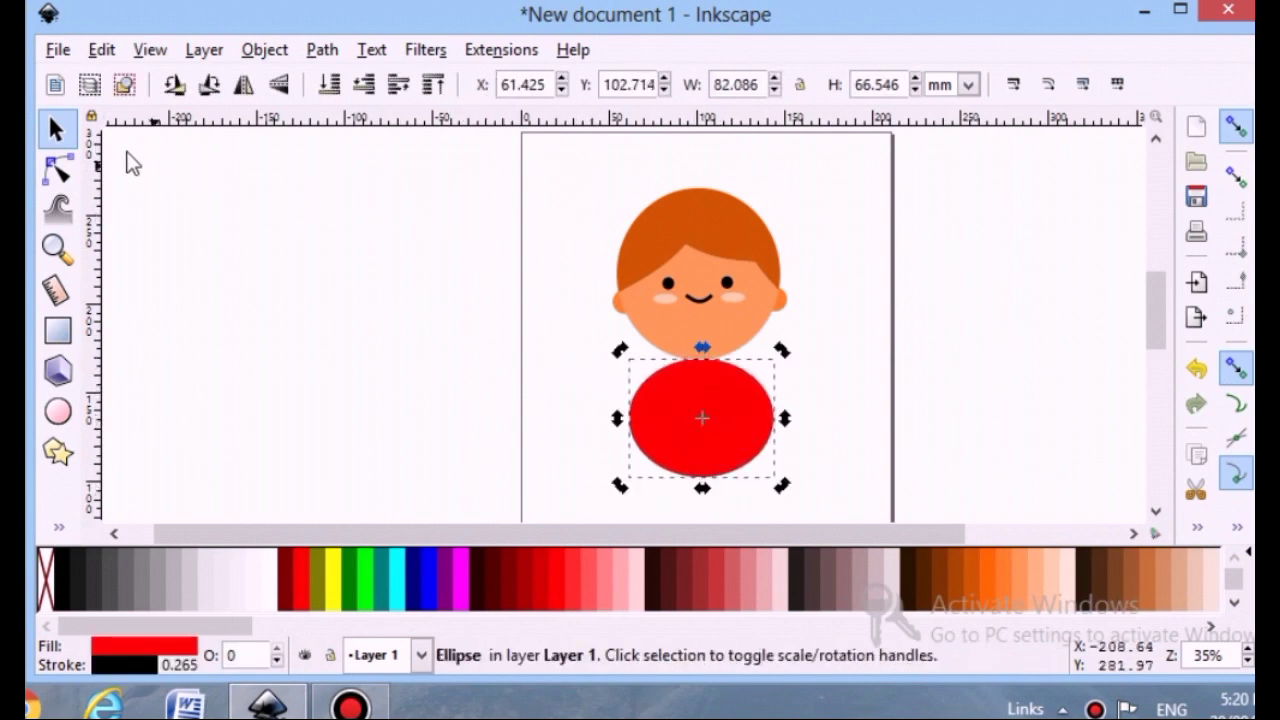
key(e)
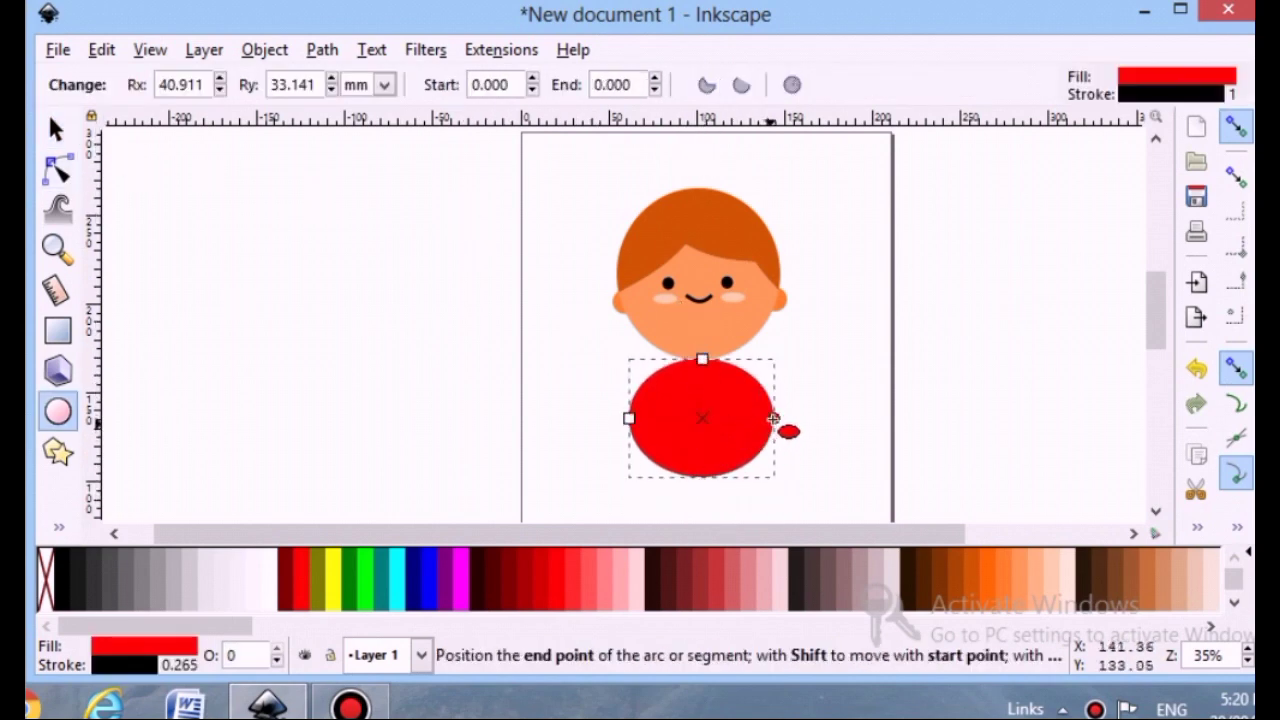
drag(744, 394, 636, 420)
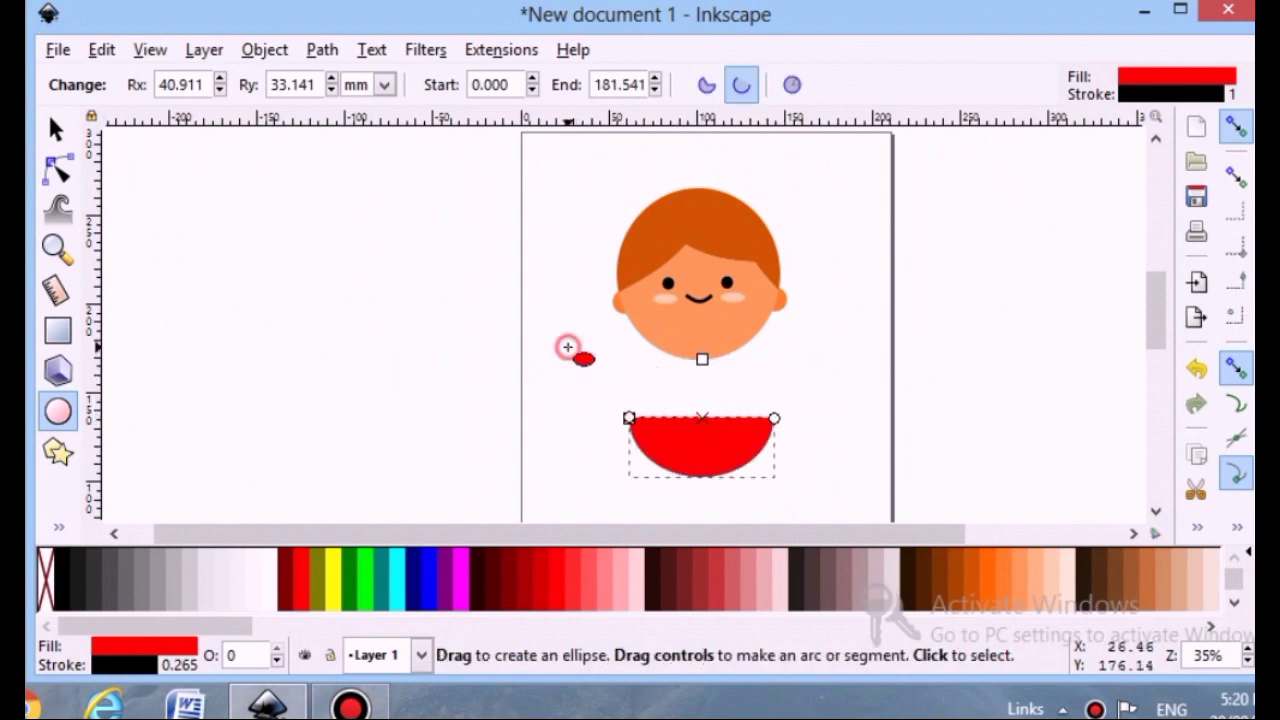
Rotate the half-ellipse so its dome points upward and move it up under the head
click(56, 130)
click(176, 86)
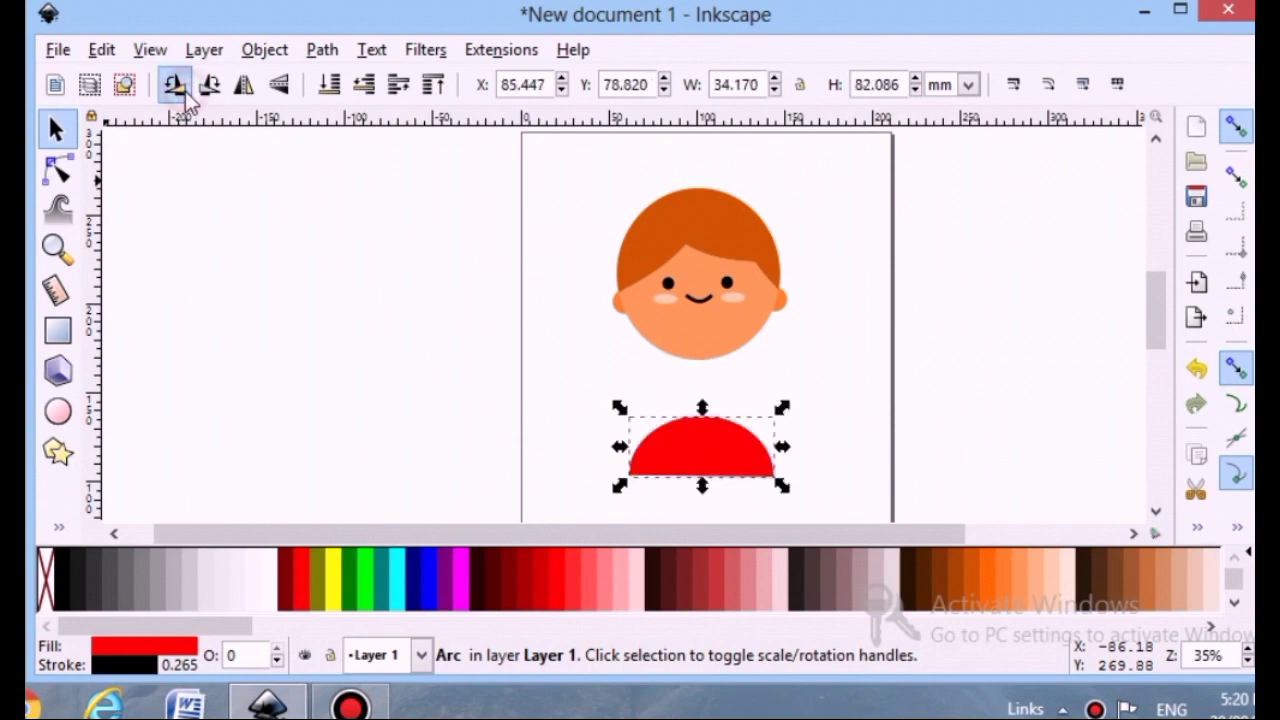
drag(686, 466, 704, 428)
Select the head and the half-ellipse and center them horizontally with Align and Distribute
click(714, 342)
shift+click(711, 426)
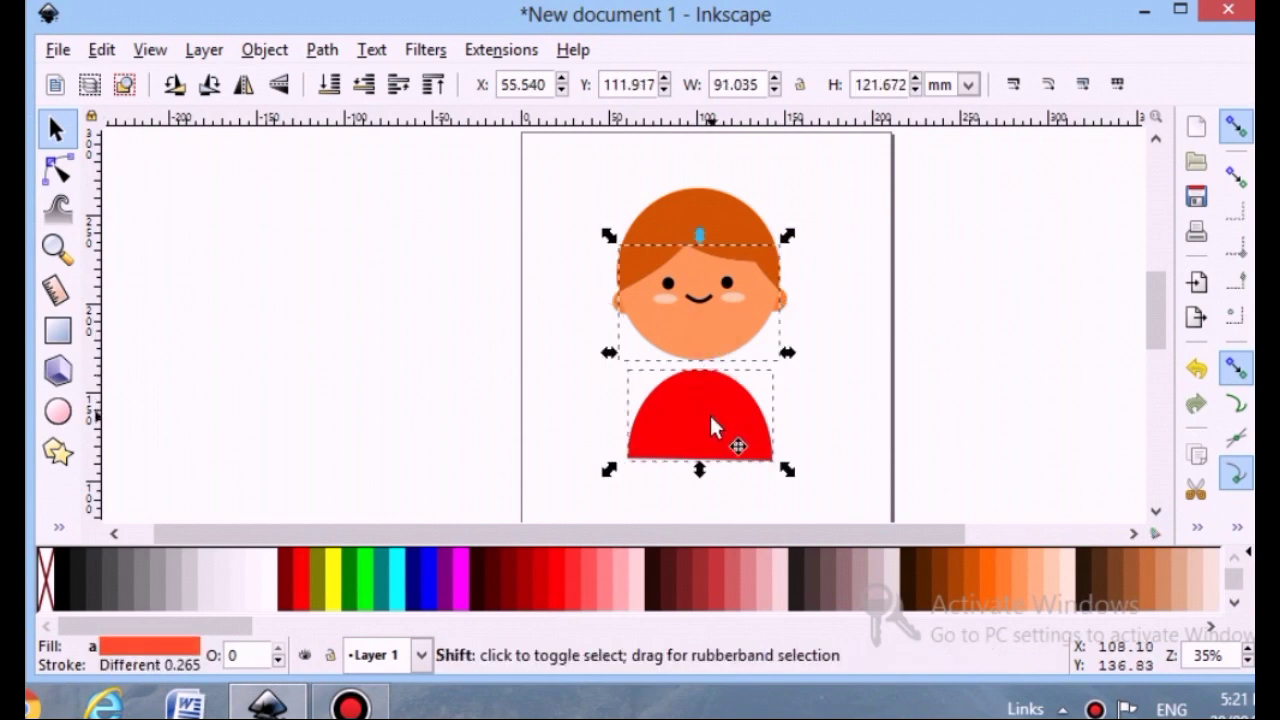
right_click(1203, 536)
click(1177, 470)
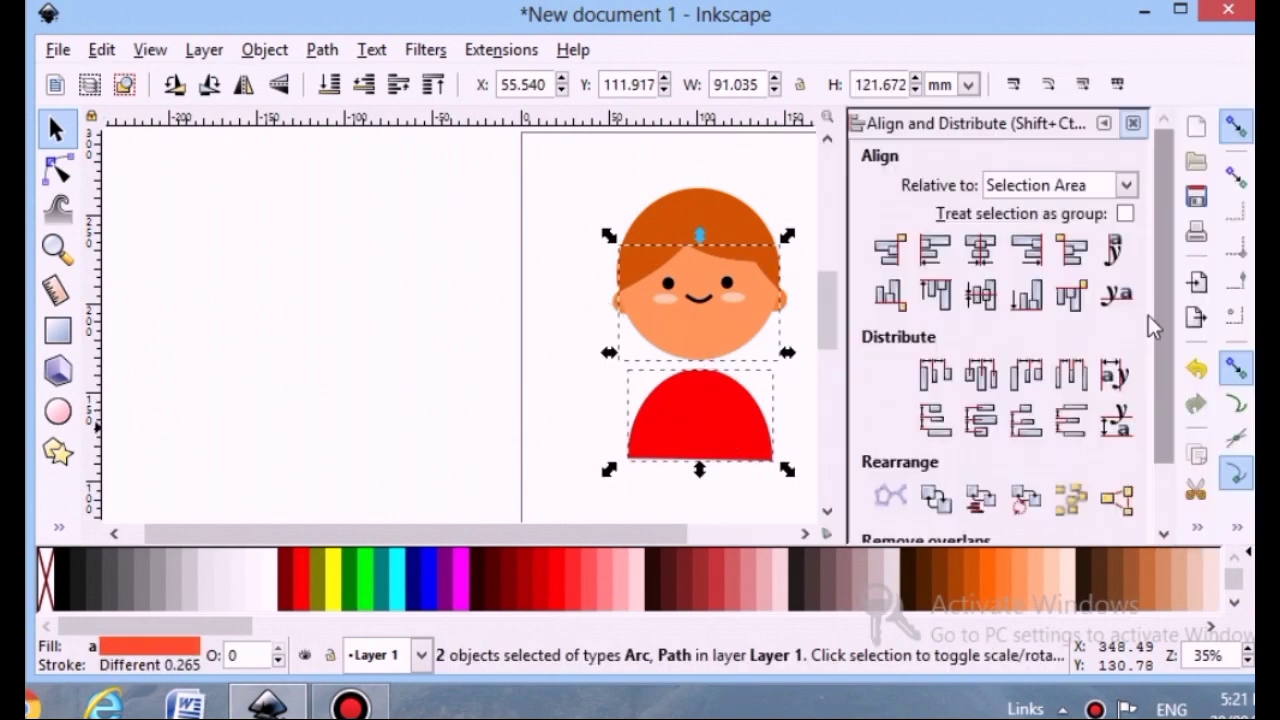
click(1133, 124)
click(938, 376)
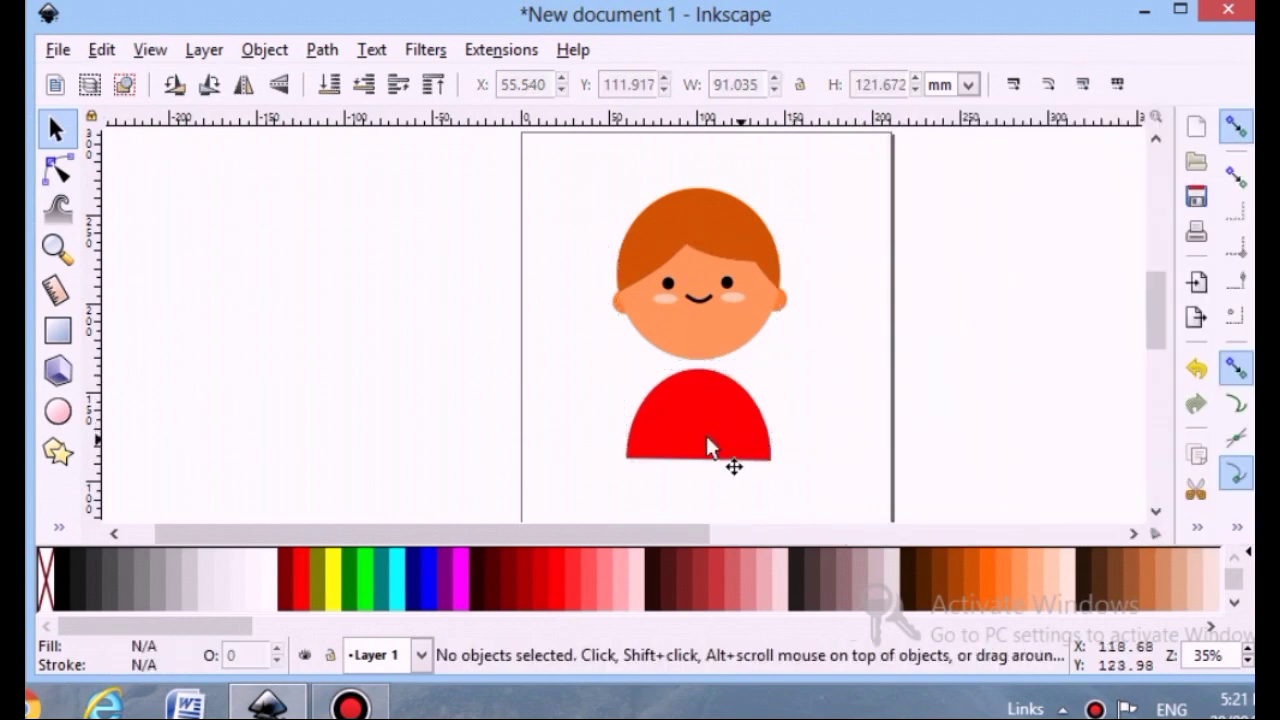
Move the half-ellipse torso up so its top meets the bottom of the head
drag(708, 443, 718, 433)
click(806, 398)
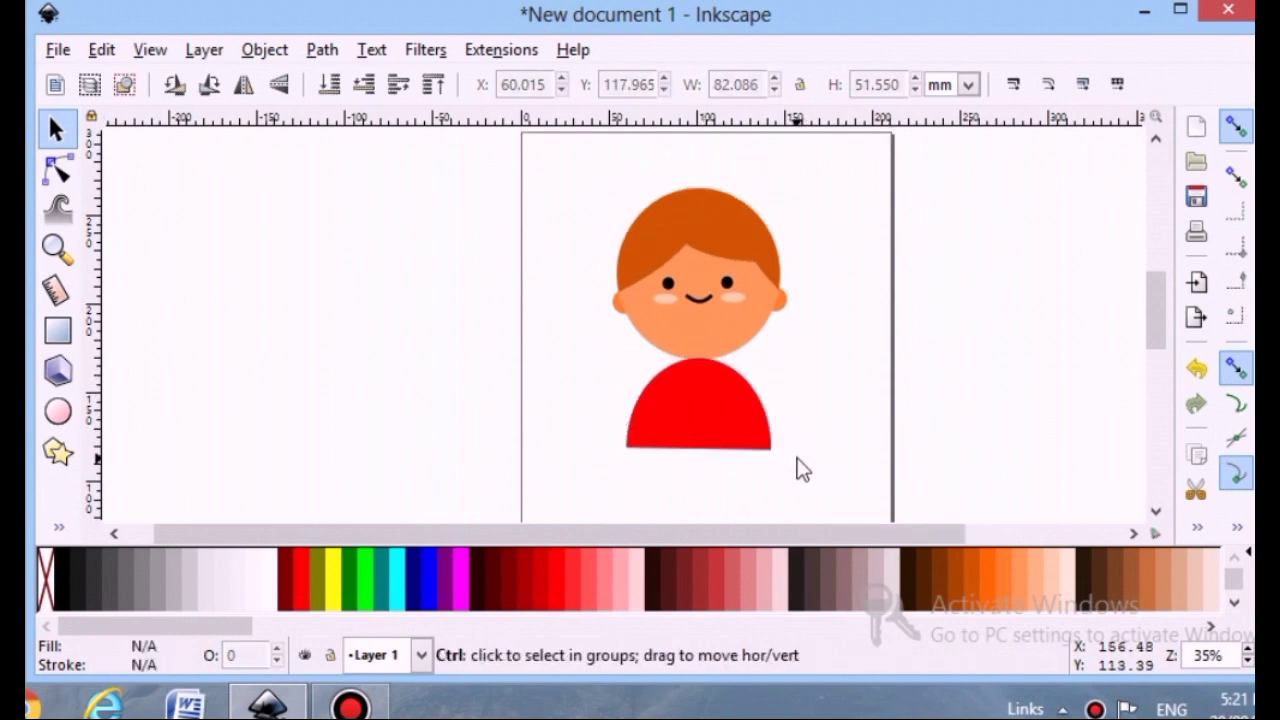
scroll(797, 437, up, 2)
click(550, 430)
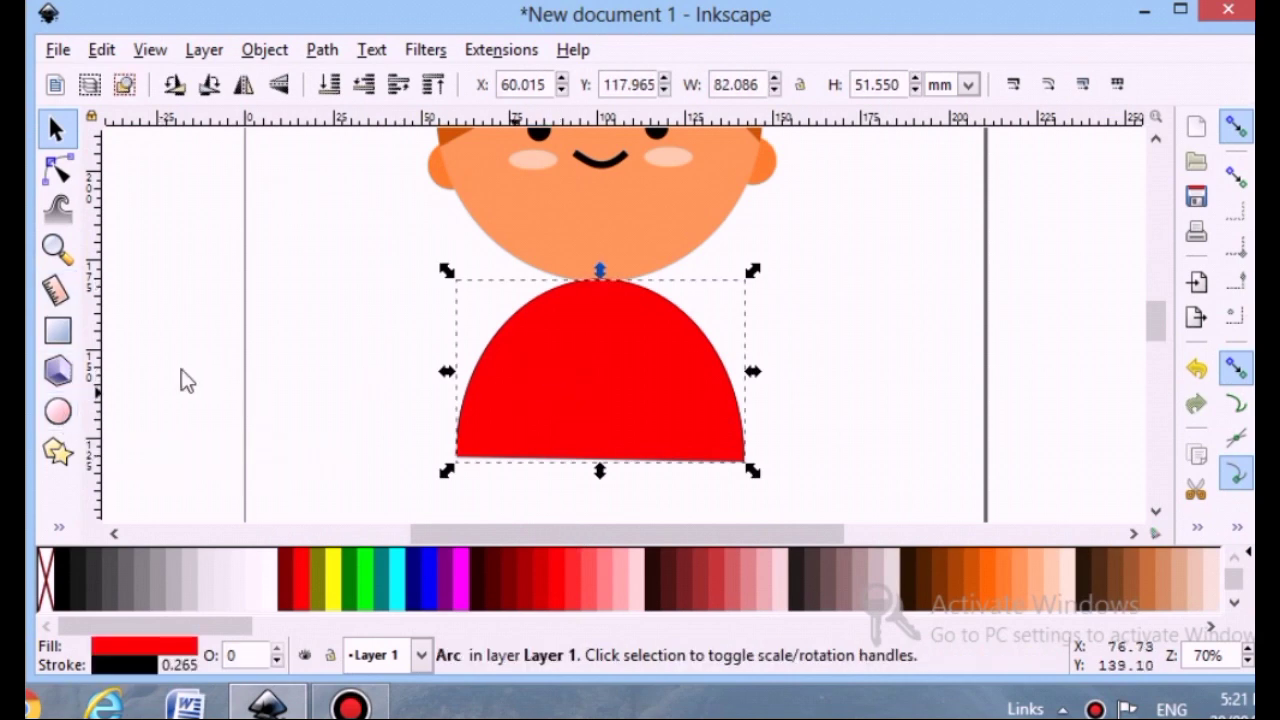
Draw a small neck ellipse about 15 by 8 mm at the top center of the torso
click(58, 412)
drag(582, 281, 616, 329)
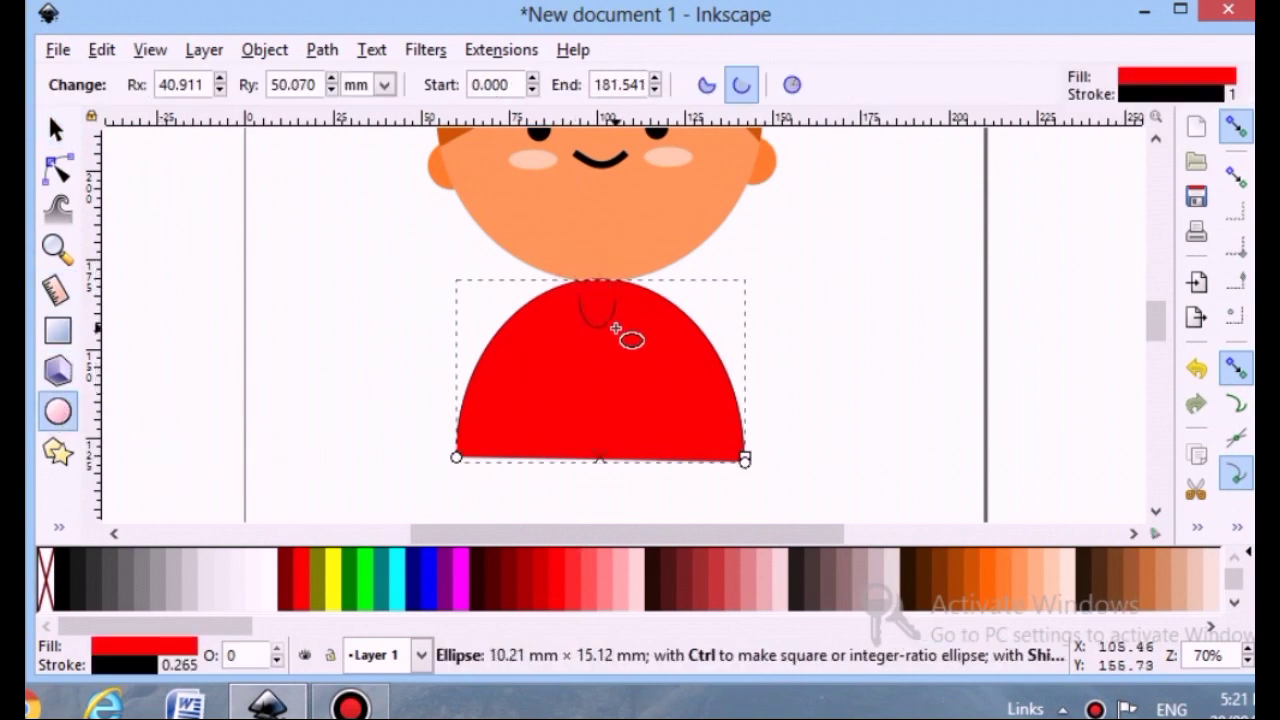
click(56, 130)
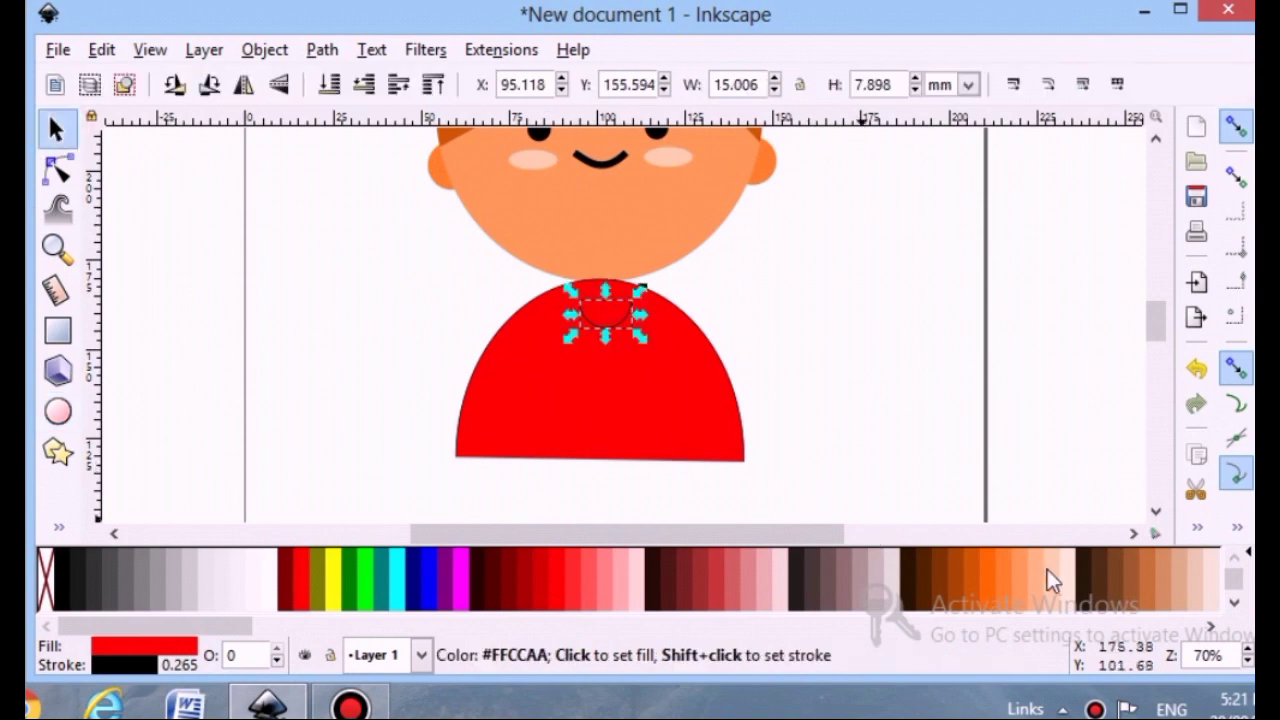
Fill the neck ellipse the face's orange, remove its stroke, and move it up between head and torso
click(1020, 580)
click(125, 668)
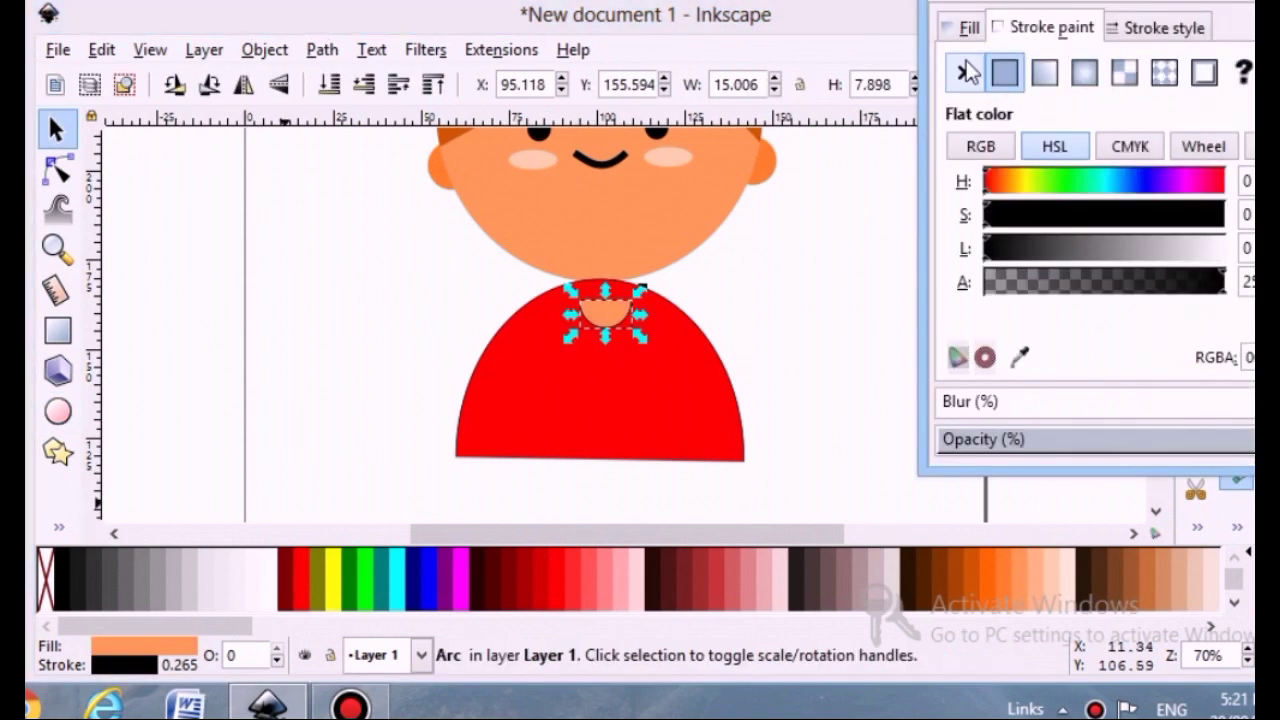
click(966, 72)
mouse_move(600, 301)
mouse_down()
mouse_move(596, 289)
mouse_move(621, 284)
mouse_up()
click(751, 354)
scroll(381, 298, up, 1)
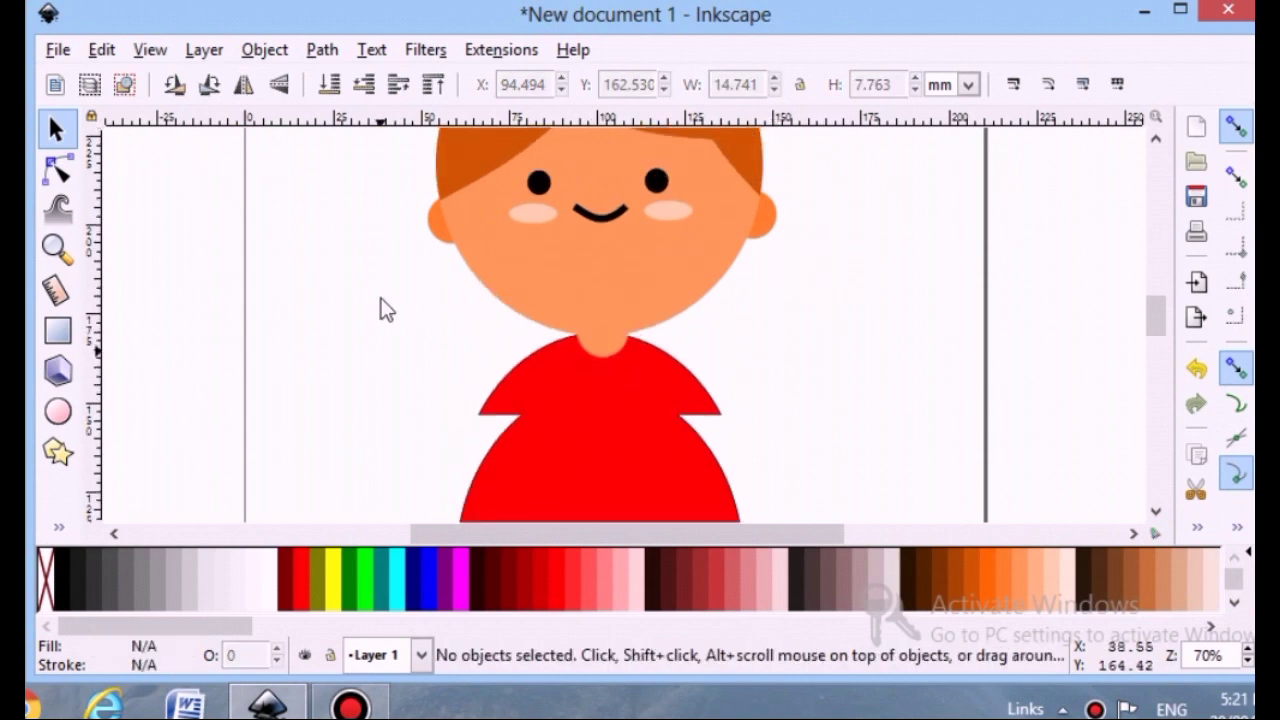
Remove the torso's stroke
click(603, 383)
click(125, 666)
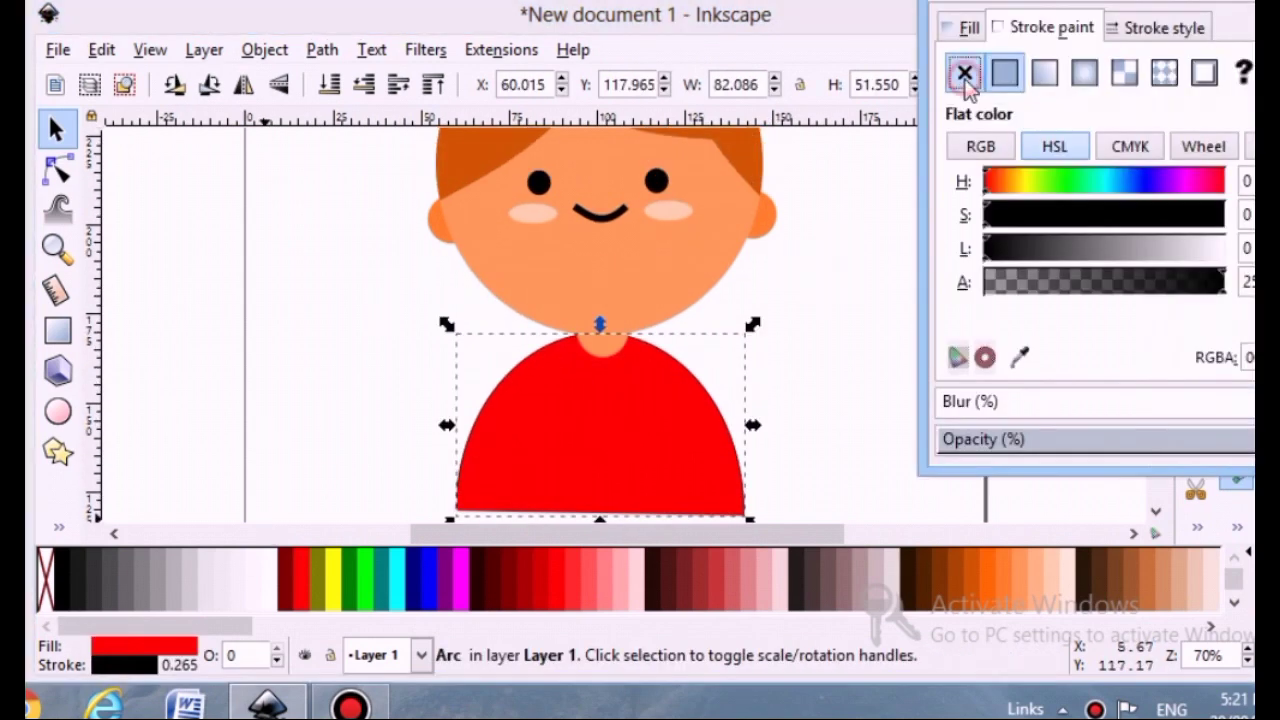
click(966, 78)
click(829, 380)
Fill the torso bright sky blue from the blue swatches
scroll(760, 370, down, 2)
click(700, 363)
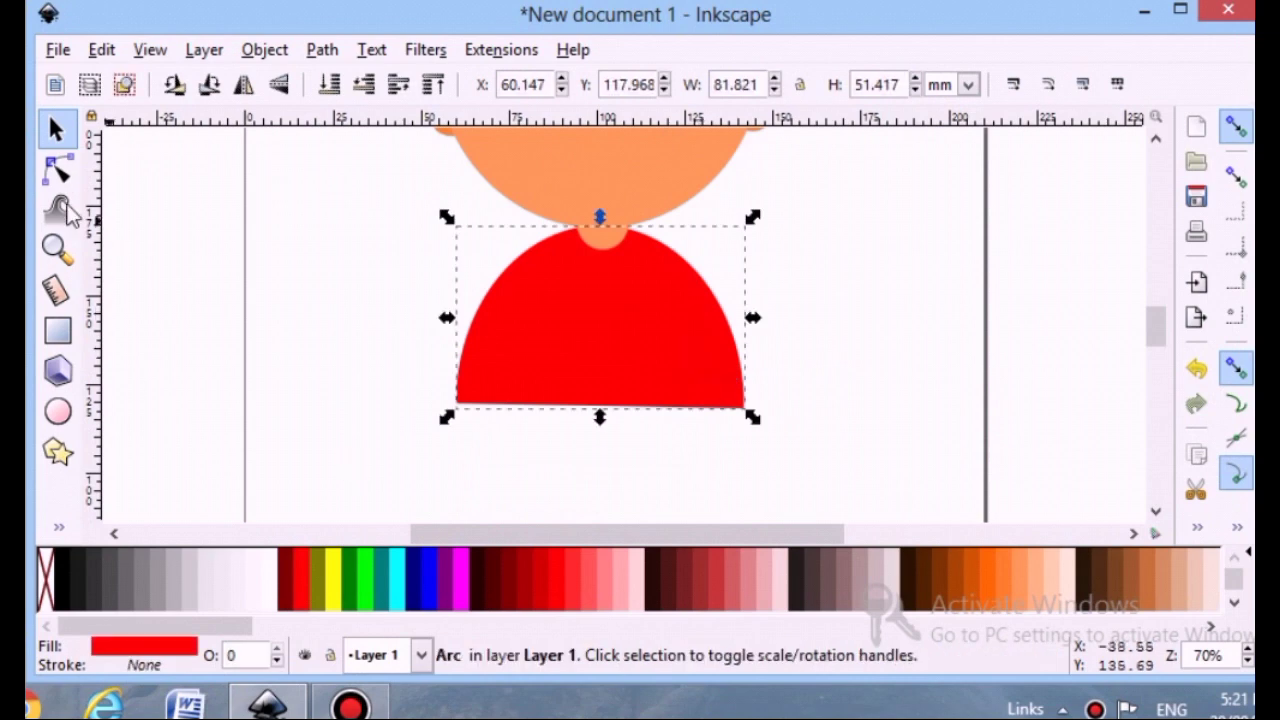
click(57, 170)
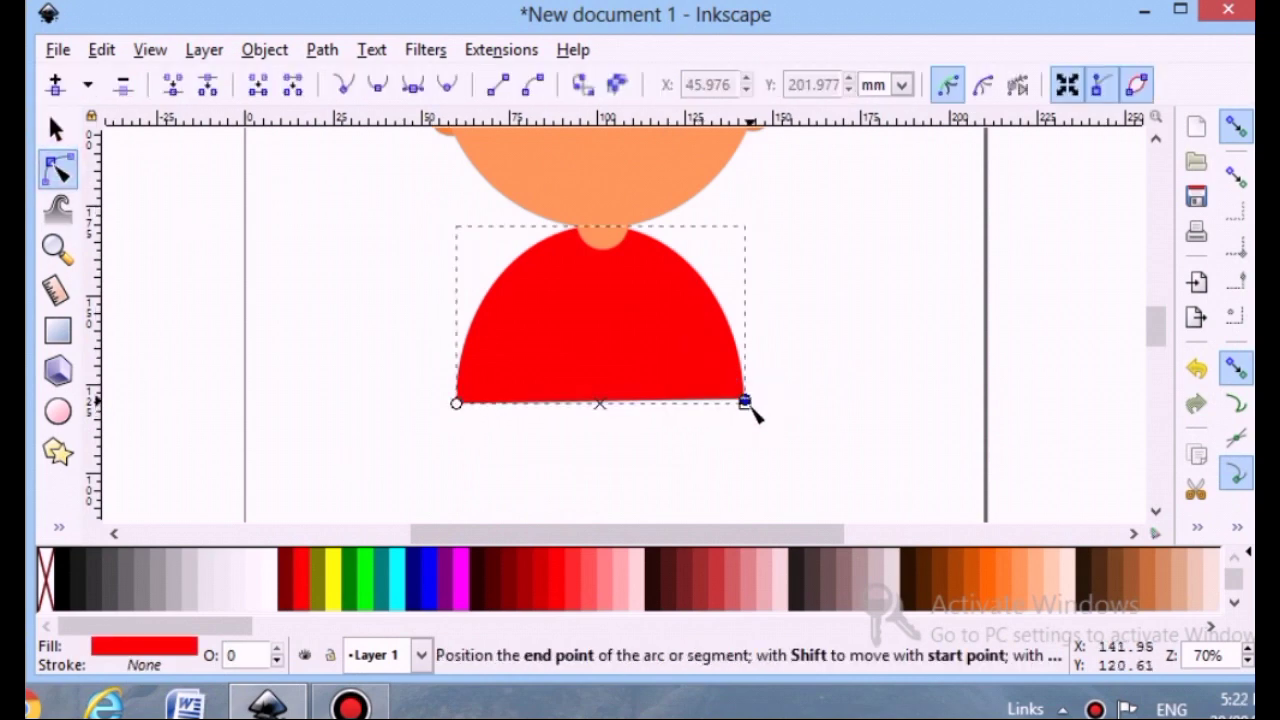
click(835, 400)
click(660, 374)
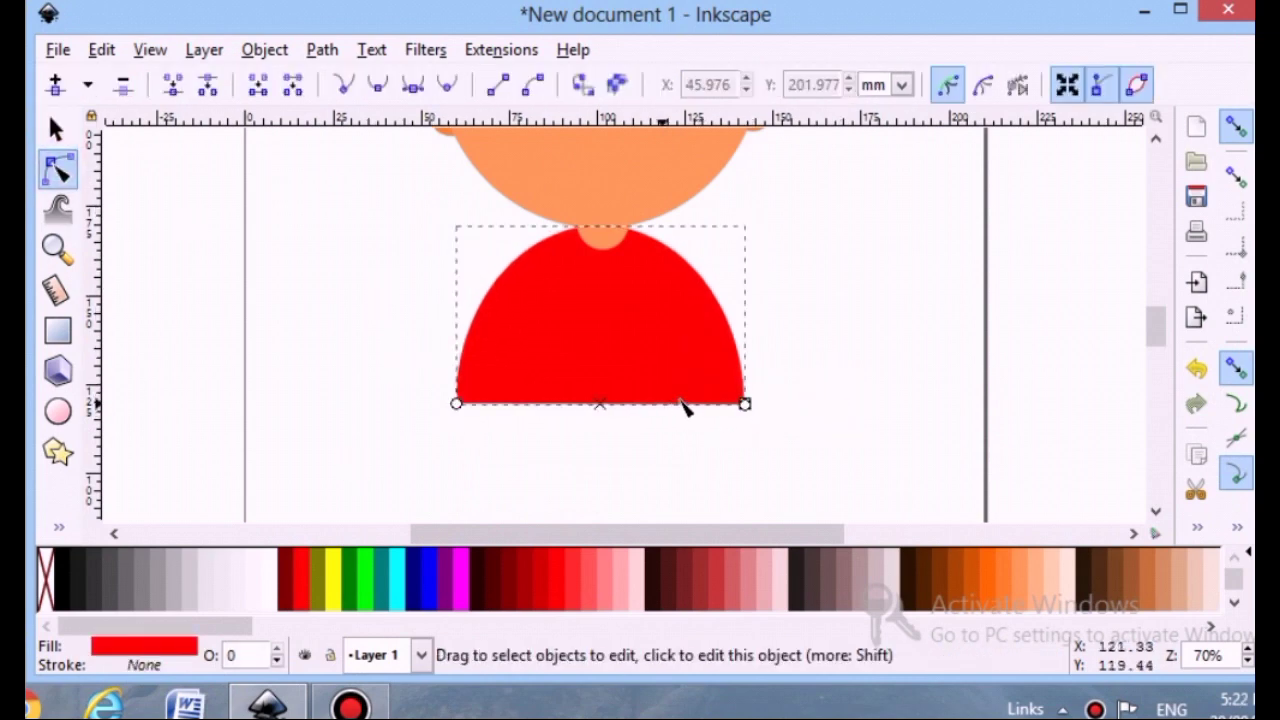
click(828, 420)
scroll(720, 430, up, 1)
click(674, 429)
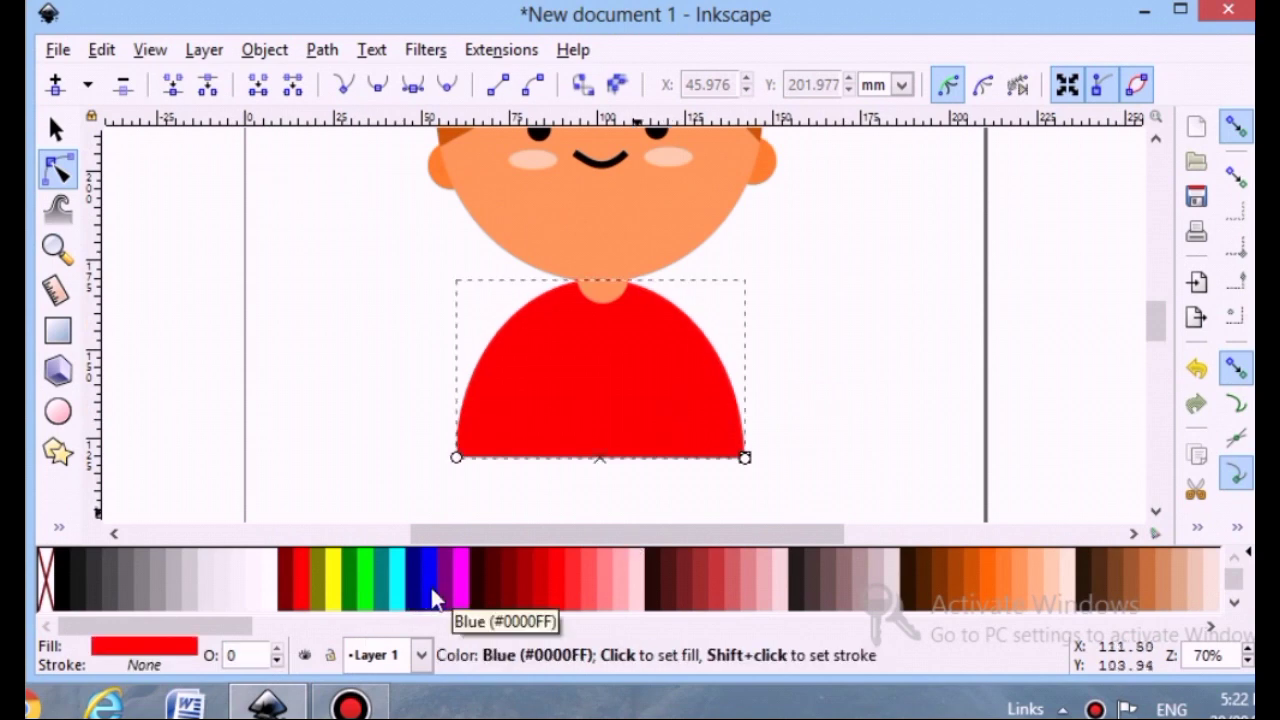
drag(335, 628, 818, 618)
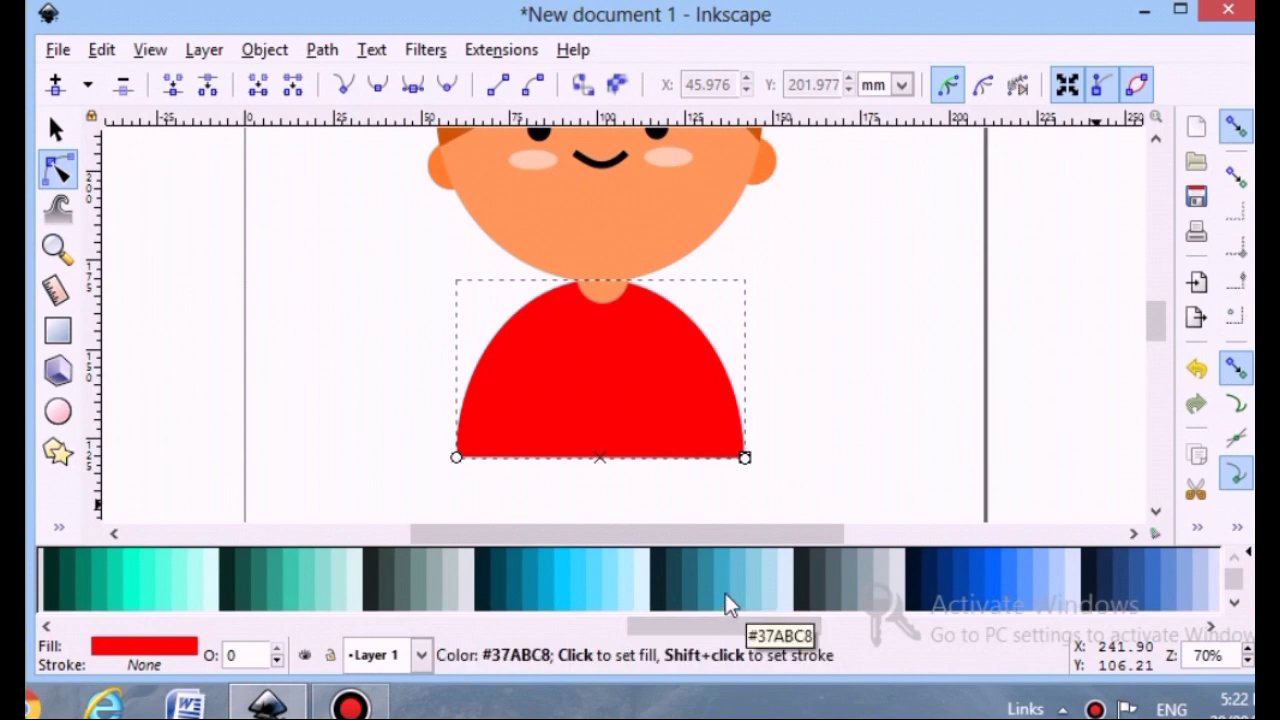
click(560, 576)
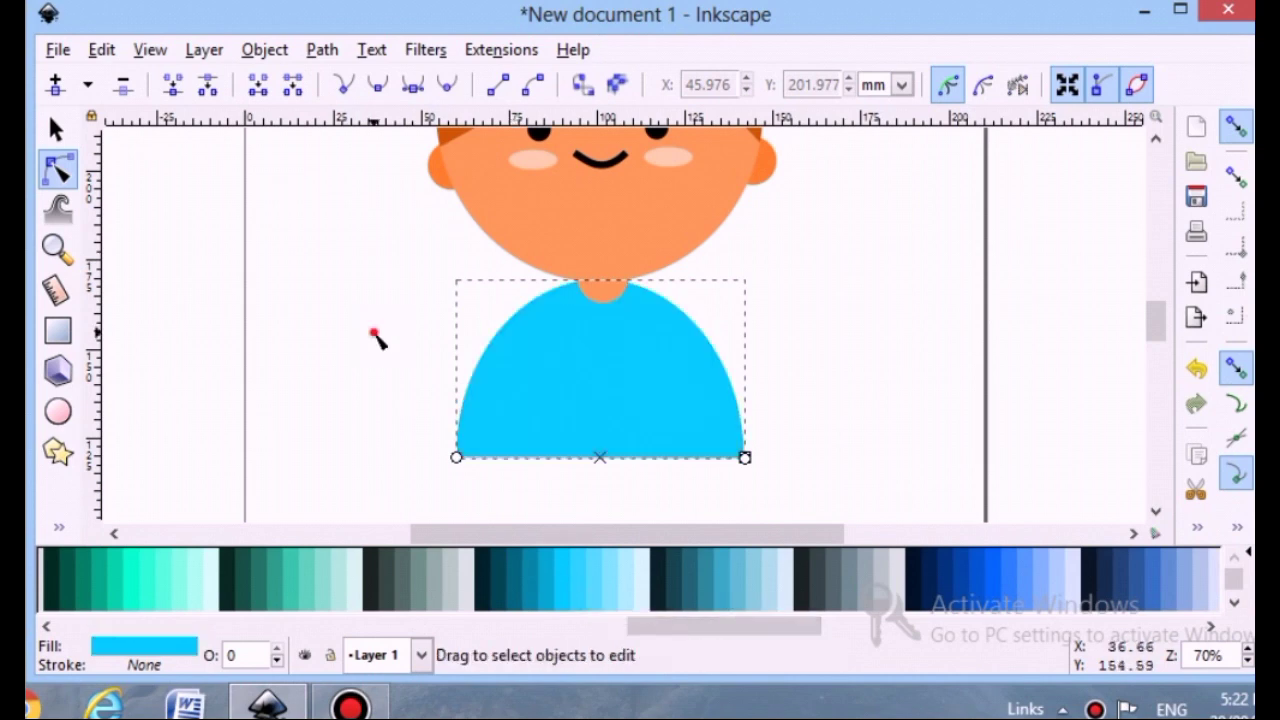
Draw a vertical rectangle about 6 by 42 mm on the torso's left side and fill it dark blue
click(375, 338)
click(57, 331)
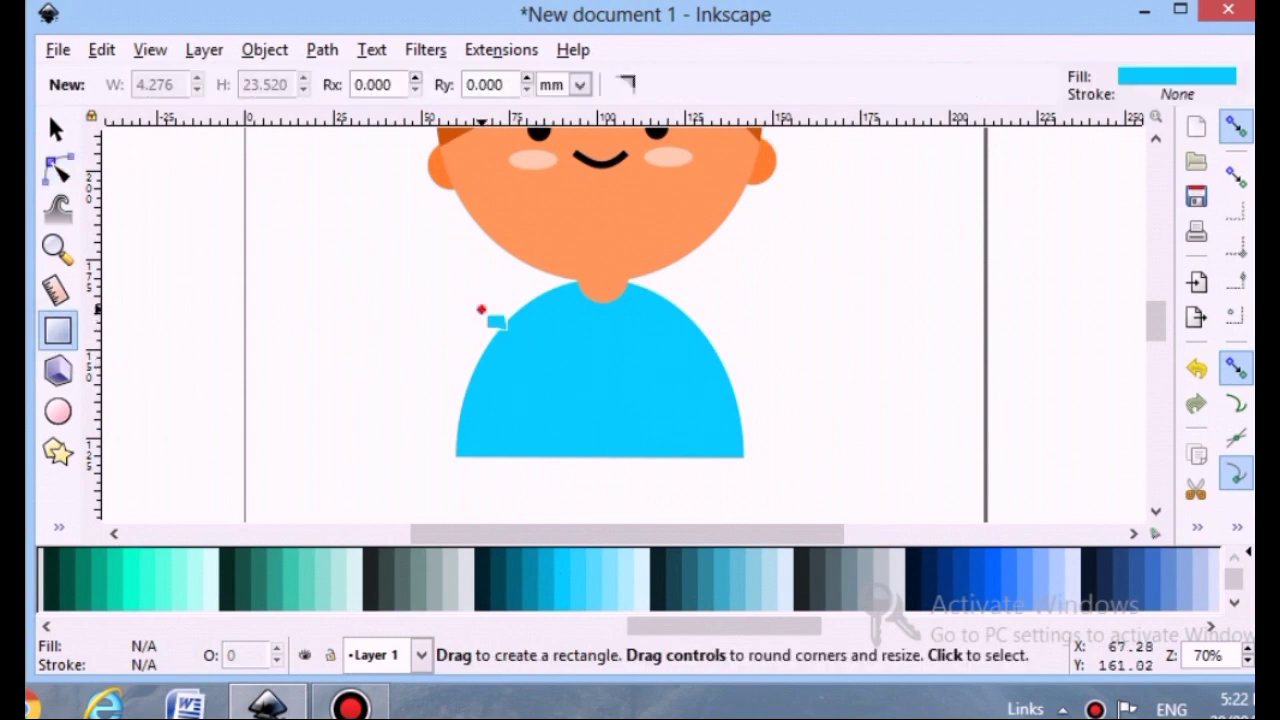
drag(481, 310, 501, 458)
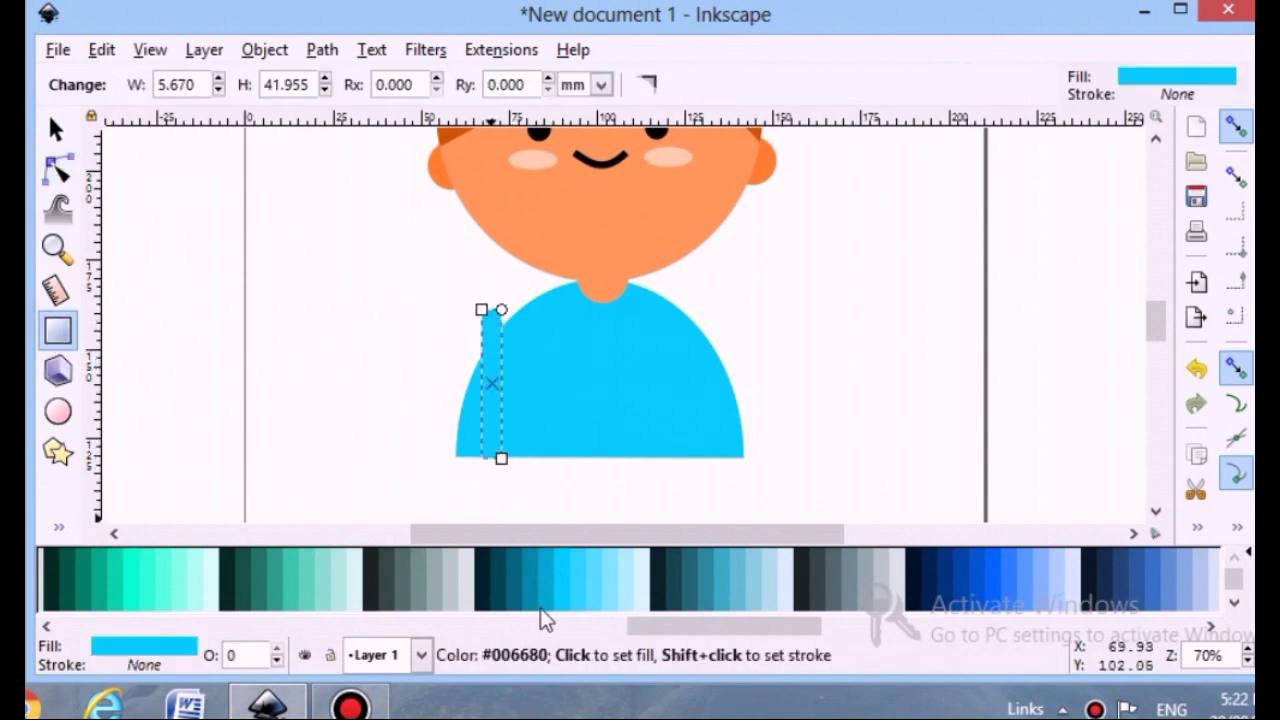
click(541, 588)
click(405, 408)
click(57, 131)
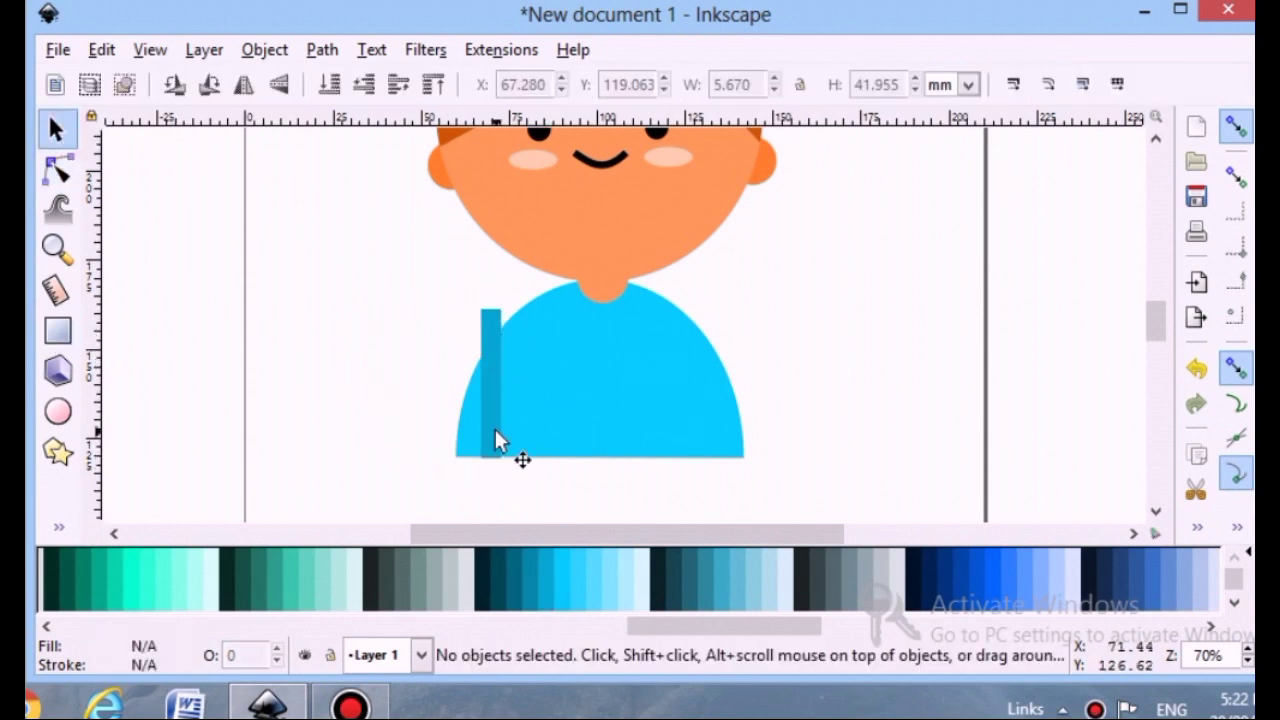
Duplicate the dark blue strip and move the copy to the torso's right side
click(494, 429)
key(ctrl+d)
drag(489, 406, 708, 403)
click(366, 354)
Try dividing the torso with the left strip, then undo it
click(490, 385)
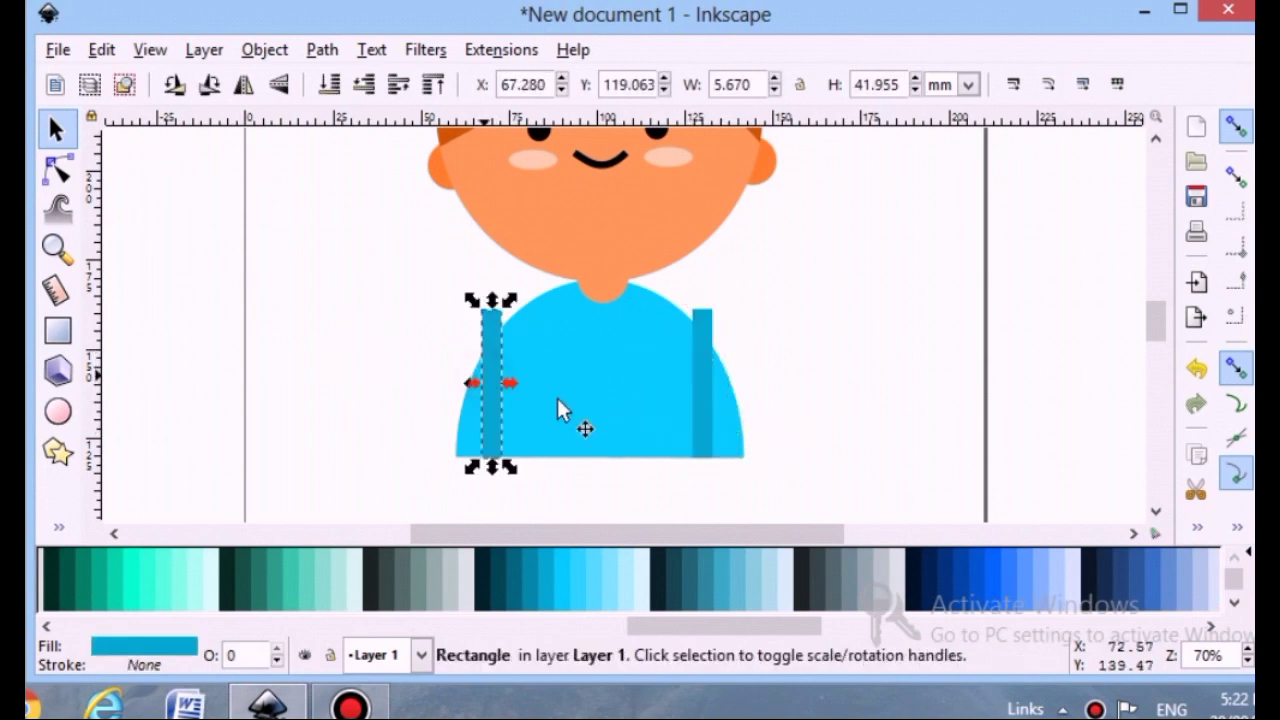
click(557, 398)
click(322, 49)
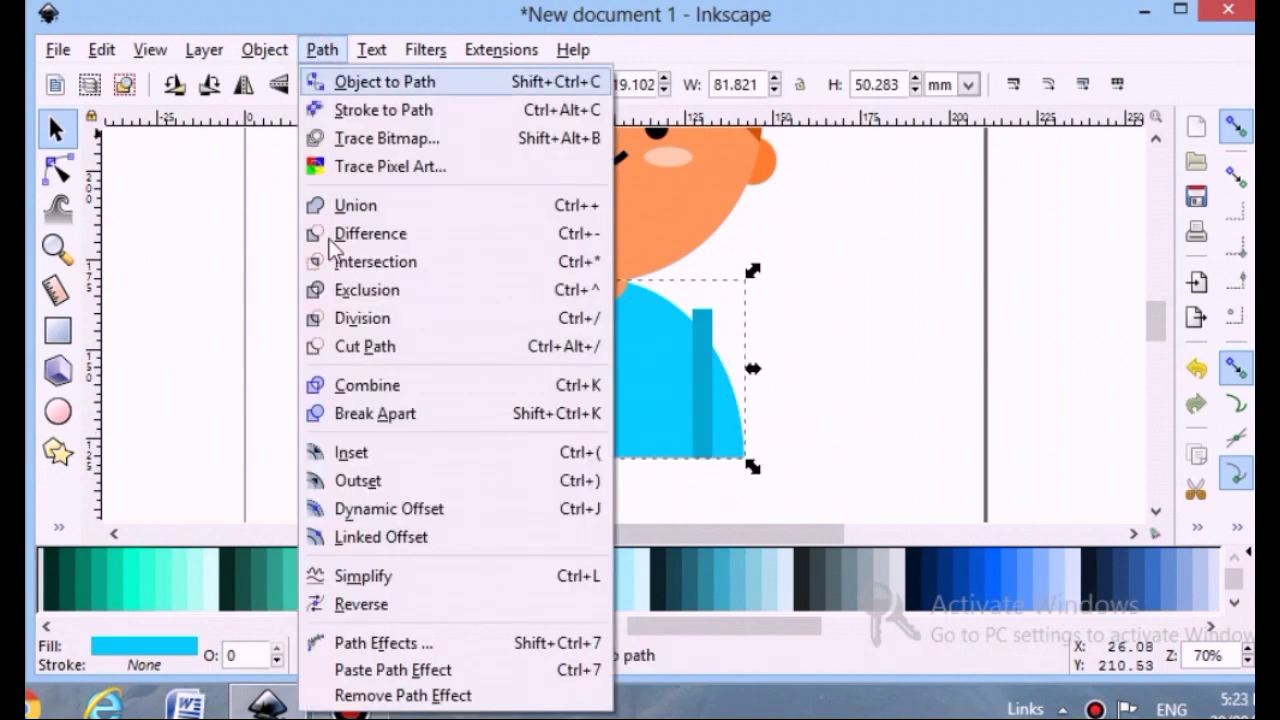
click(371, 318)
click(418, 358)
click(487, 334)
click(531, 368)
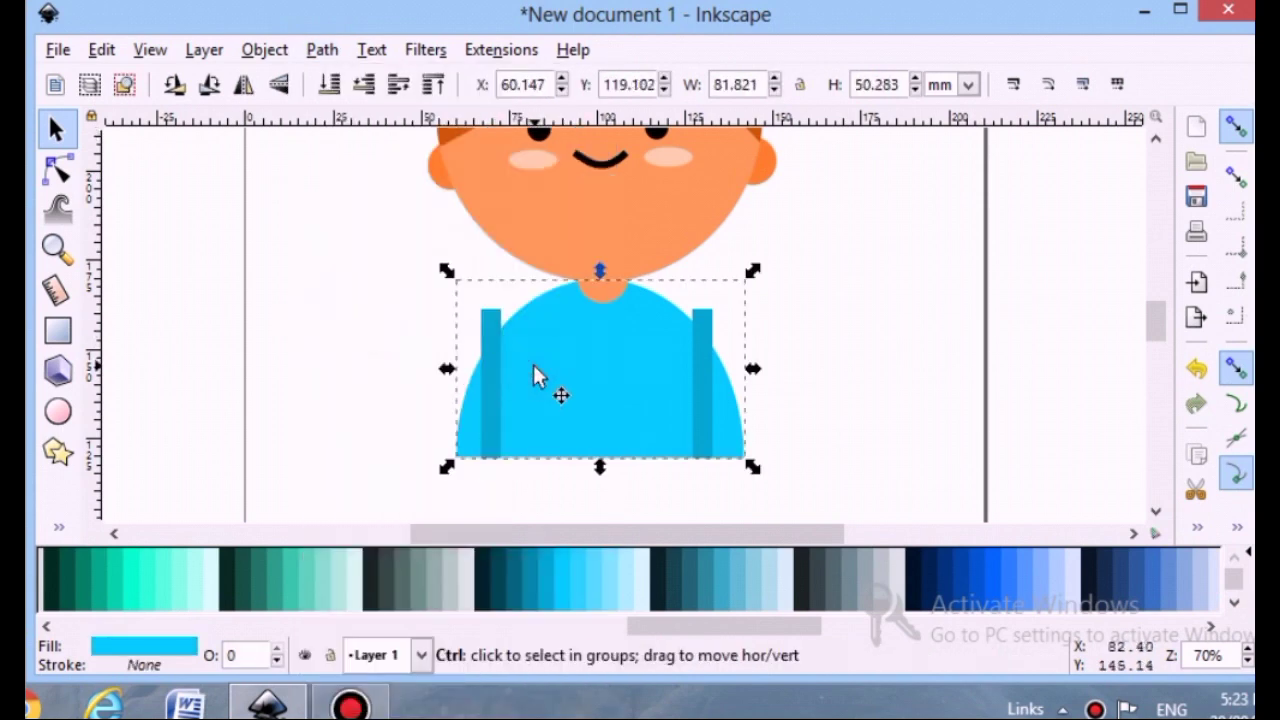
drag(489, 360, 492, 398)
key(ctrl+z)
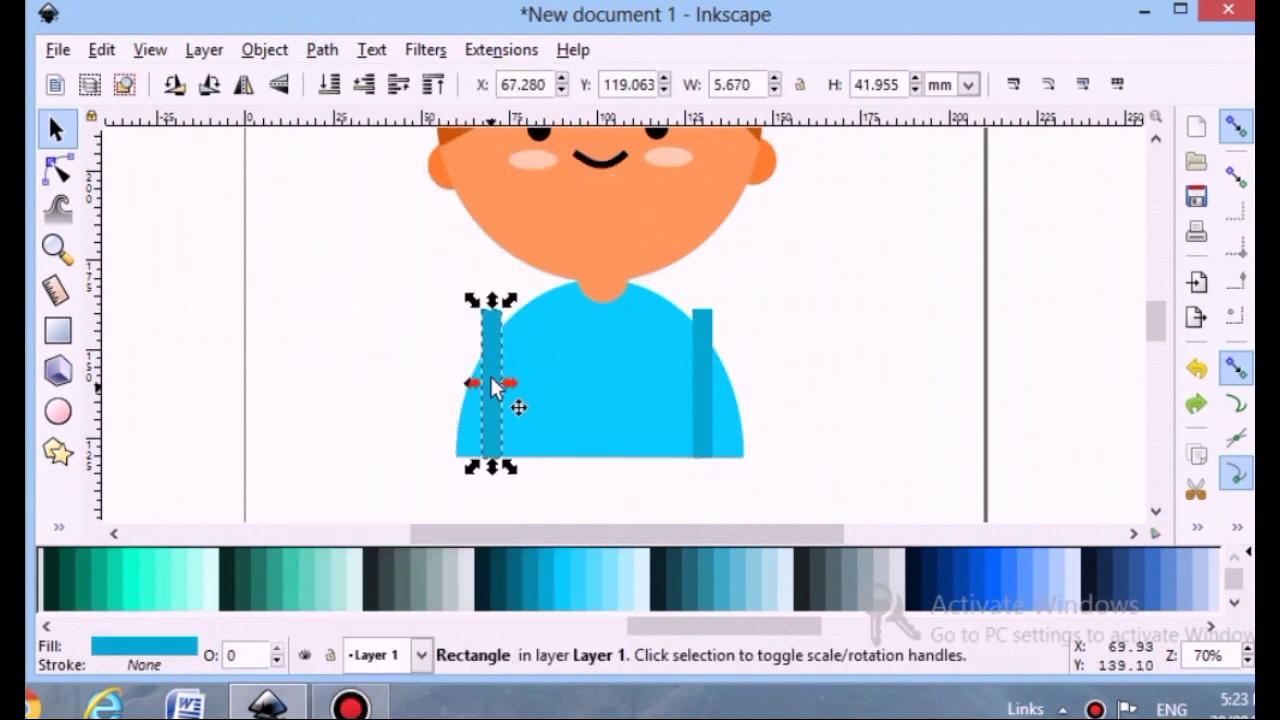
Divide the torso with the left strip and fill the resulting left strip piece dark blue
shift+click(563, 391)
click(322, 50)
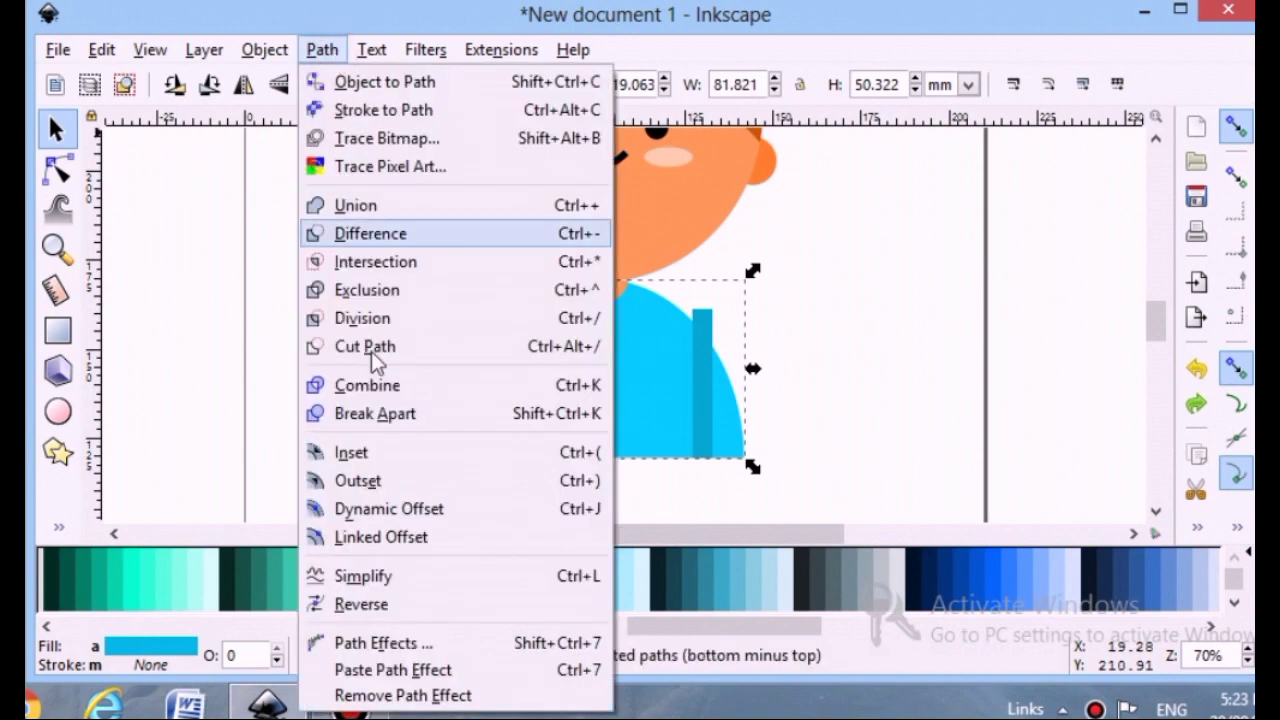
click(383, 323)
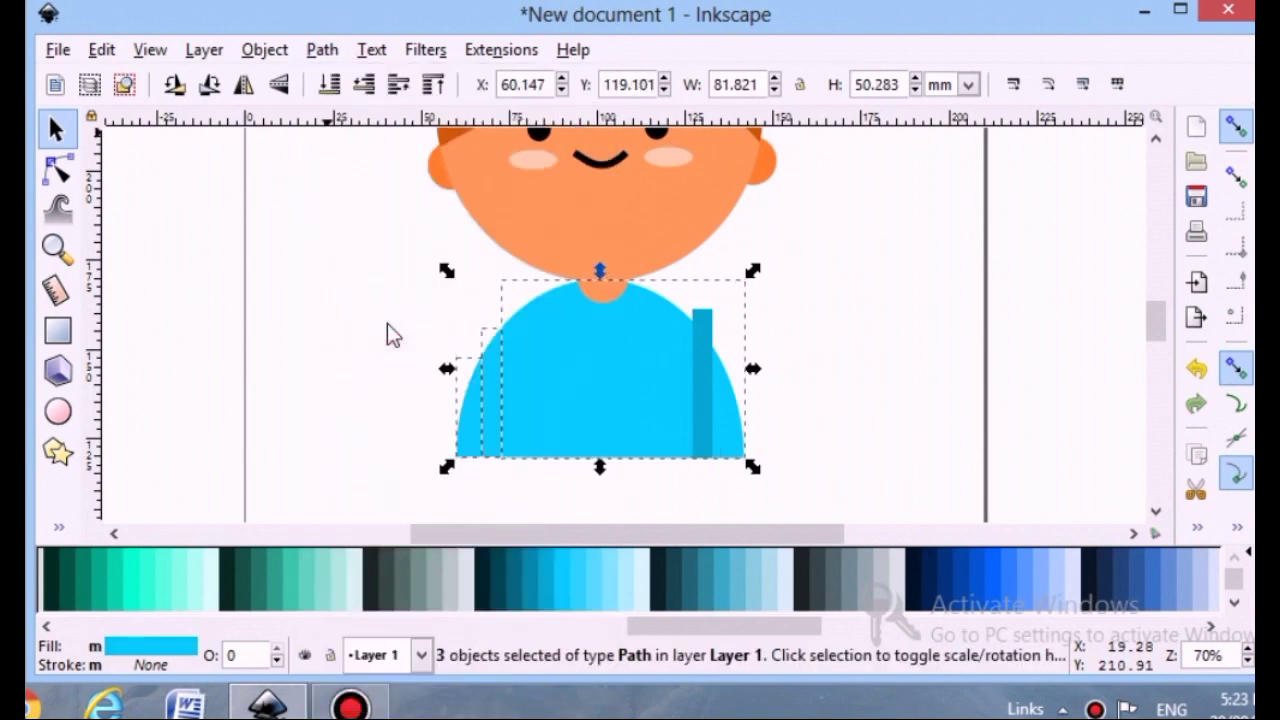
click(387, 328)
click(496, 388)
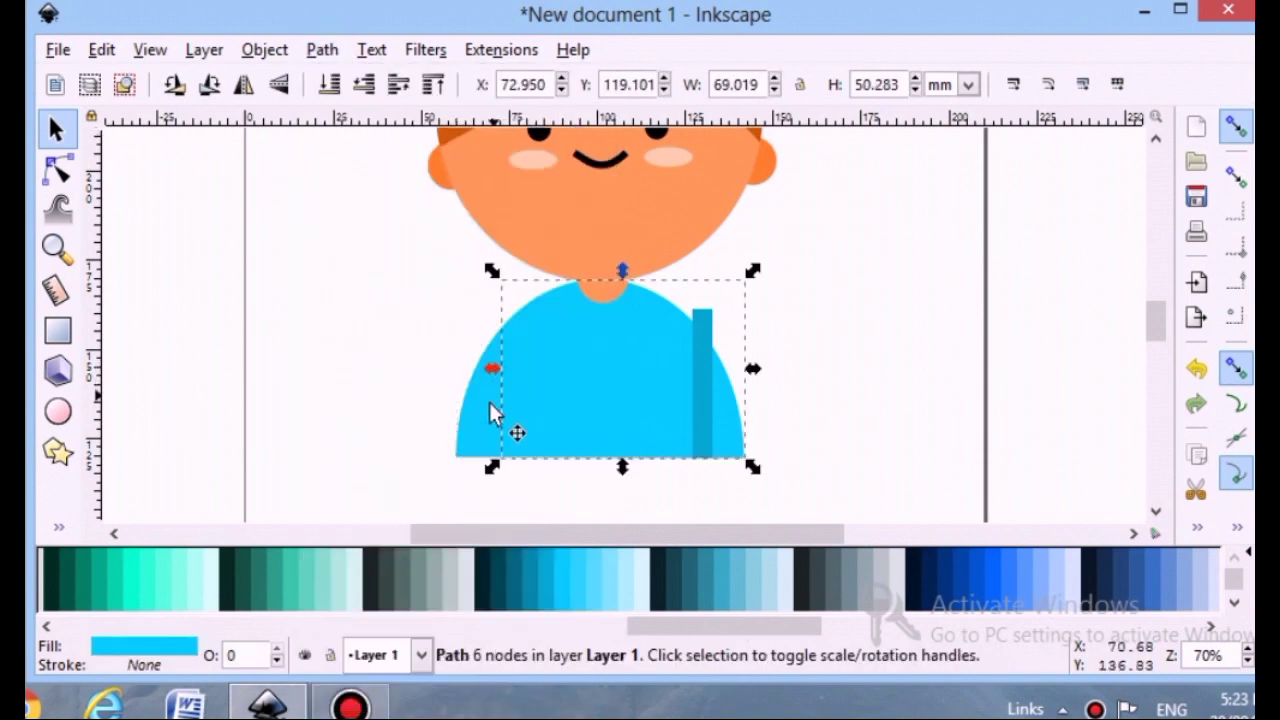
click(495, 425)
click(542, 580)
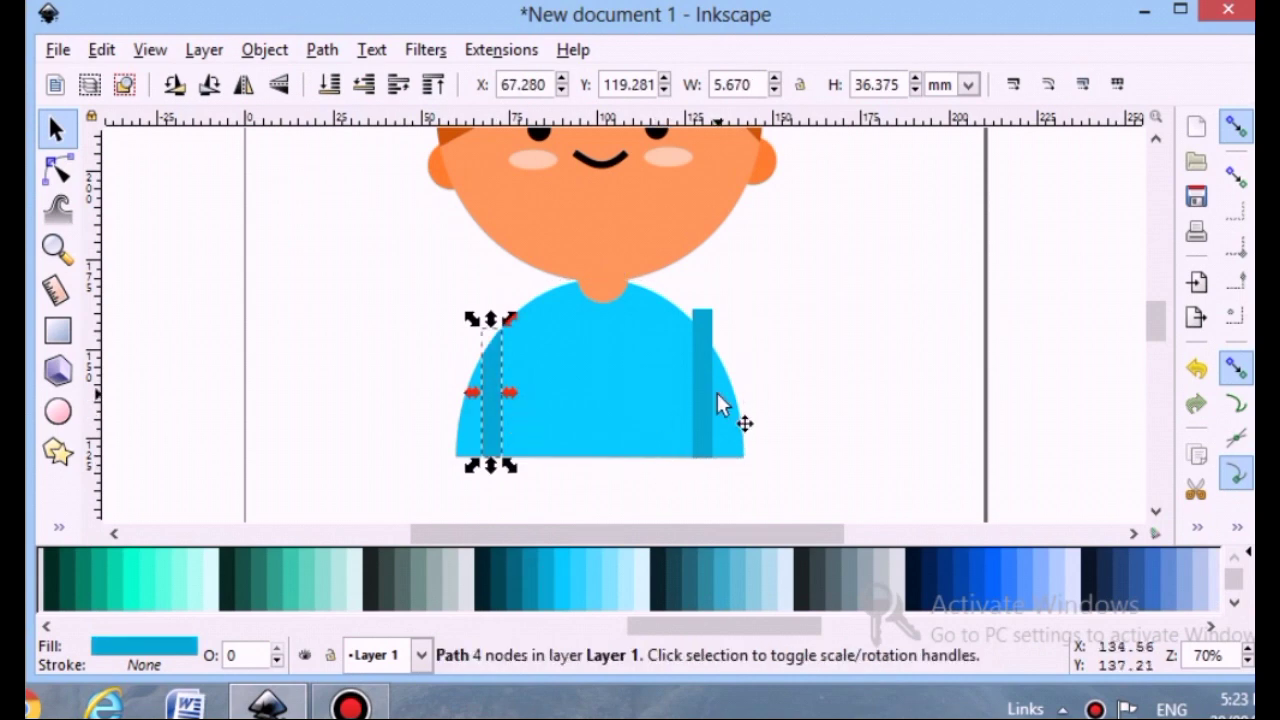
Cut the torso with the right strip using Cut Path and fill the right strip piece dark blue
click(706, 398)
shift+click(658, 400)
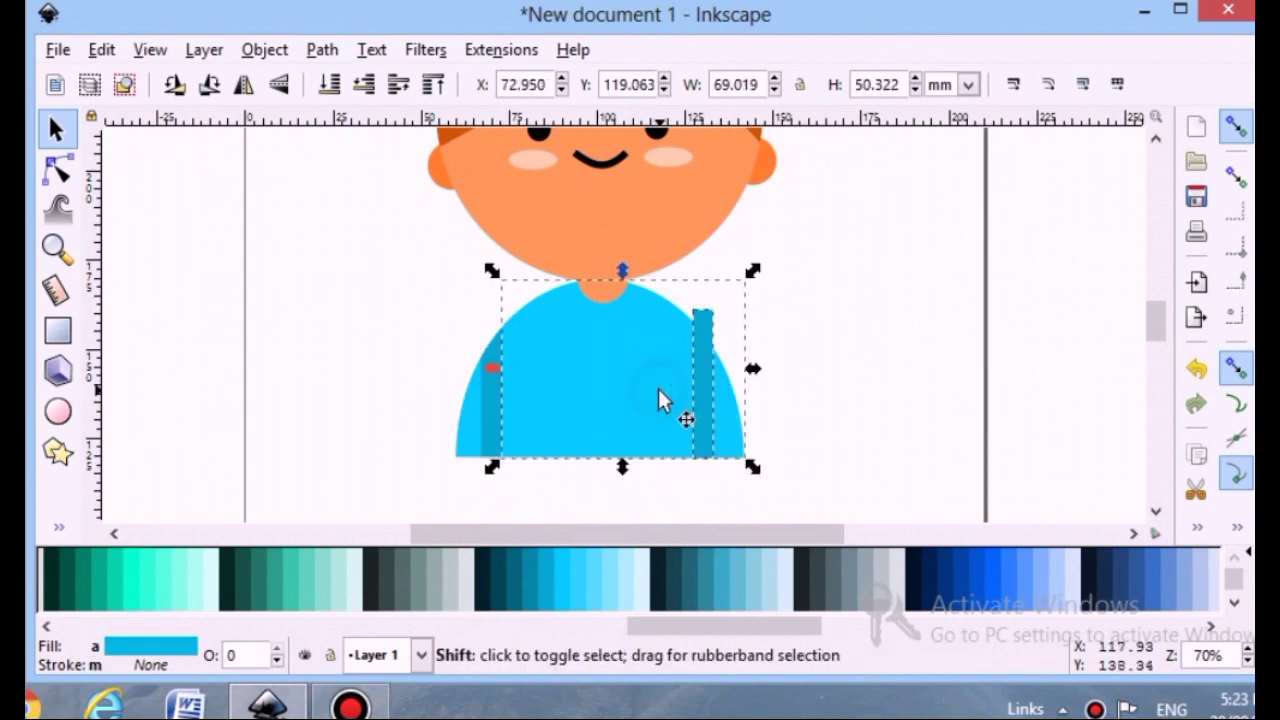
click(322, 50)
click(397, 342)
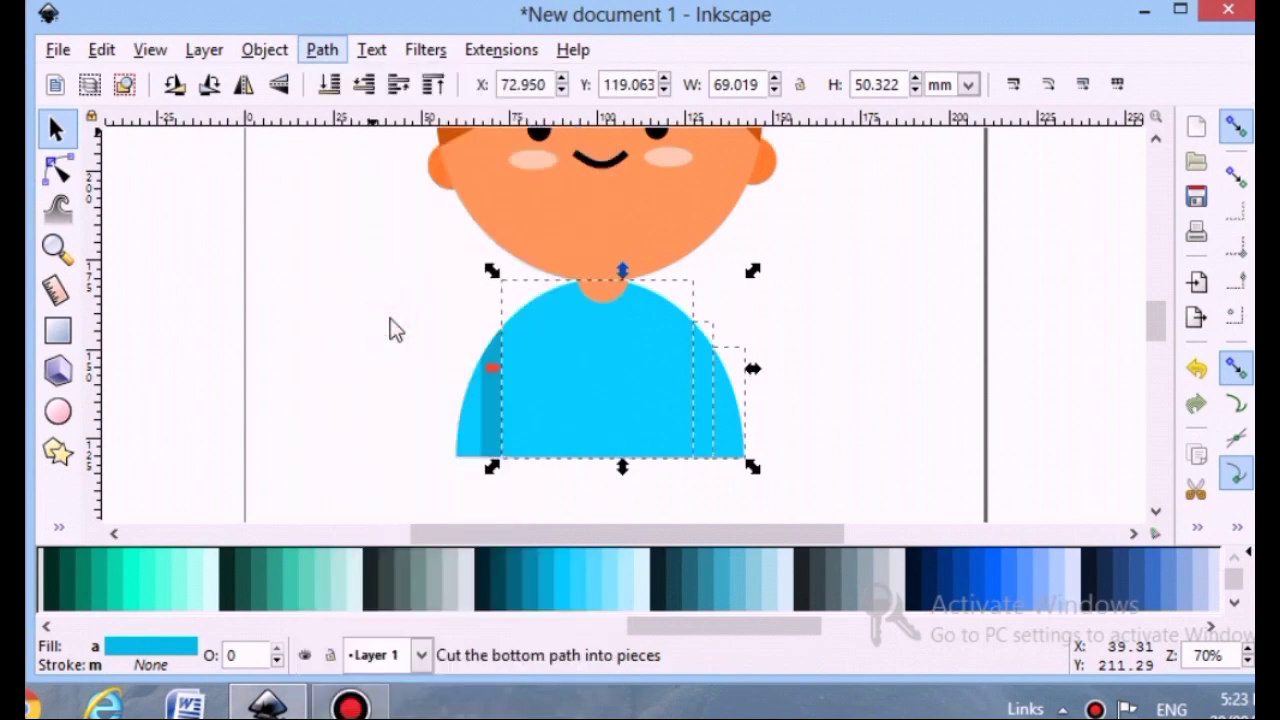
click(894, 380)
click(715, 420)
click(549, 591)
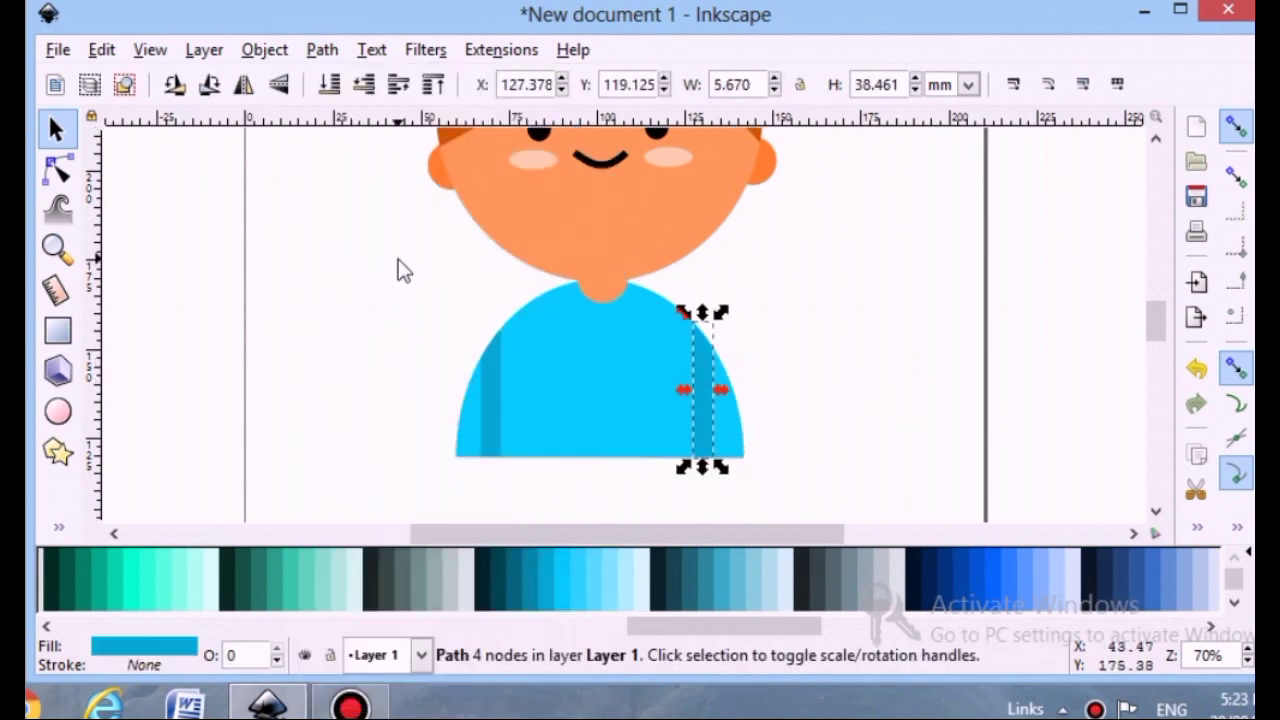
Select all parts of the character and group them
click(345, 390)
scroll(342, 397, up, 3)
scroll(342, 397, down, 4)
scroll(345, 408, up, 4)
scroll(343, 408, down, 1)
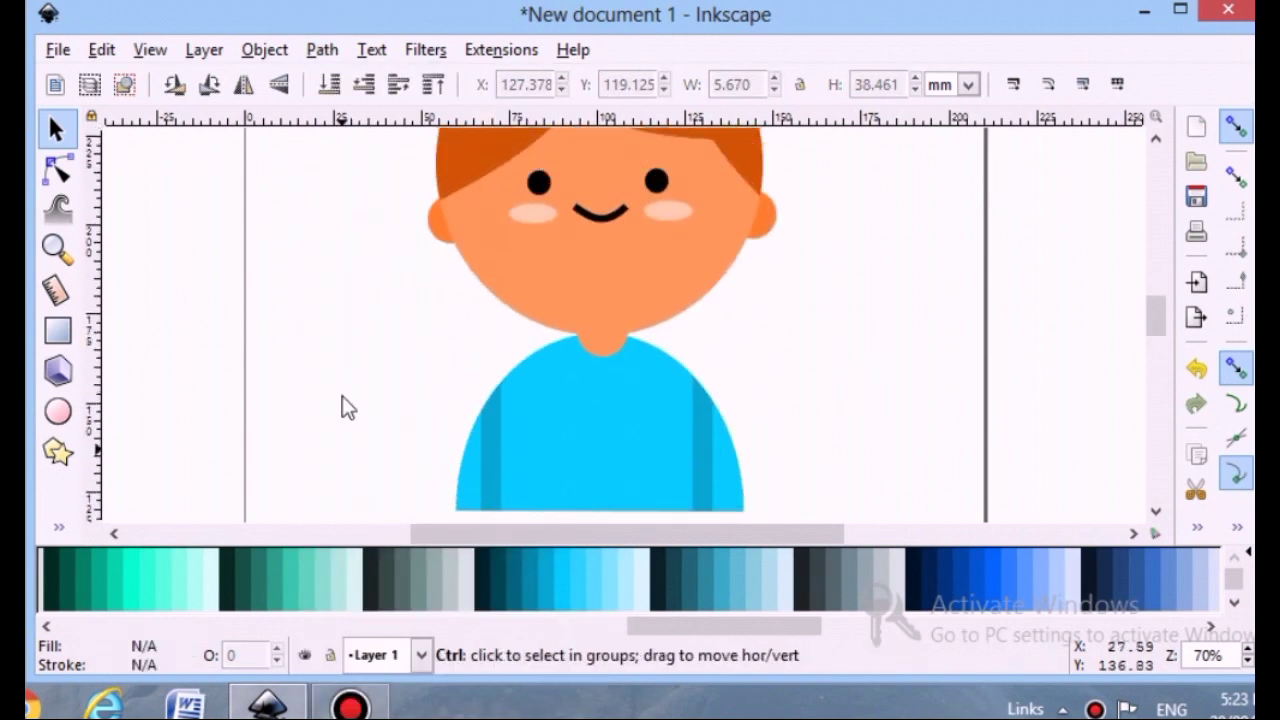
ctrl+scroll(343, 408, down, 2)
drag(323, 181, 611, 500)
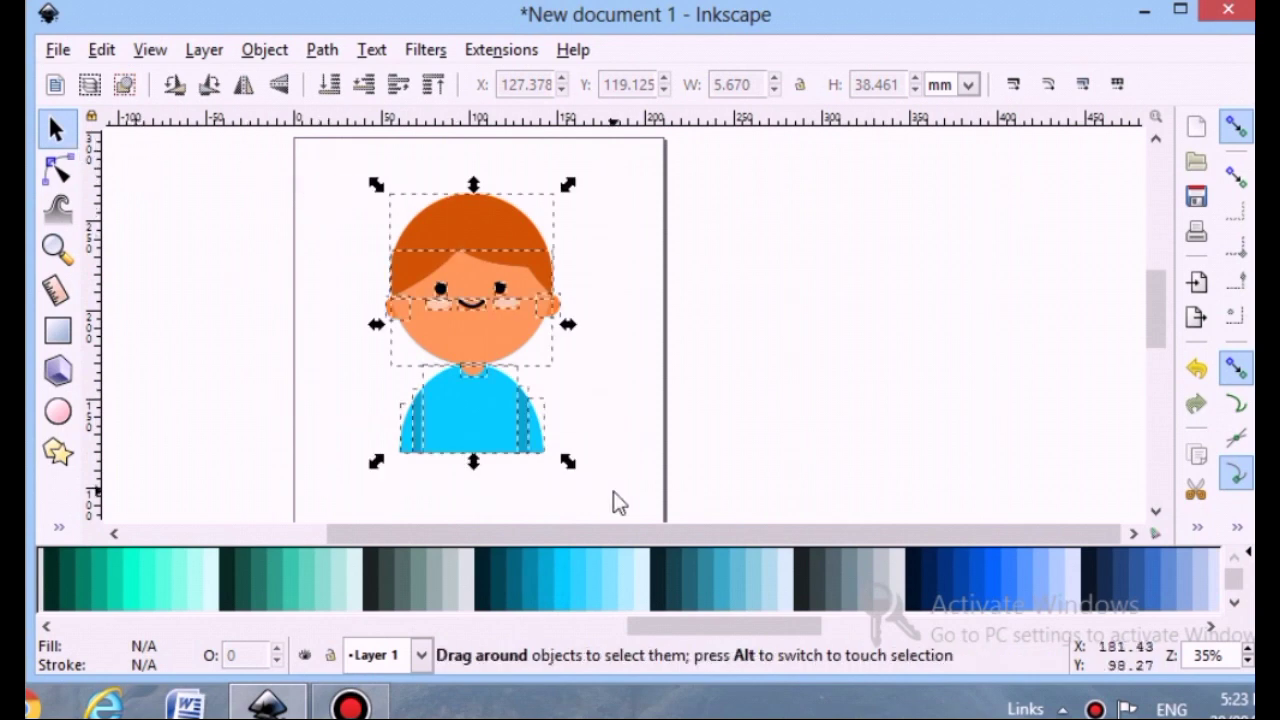
key(ctrl+g)
scroll(625, 398, down, 1)
scroll(625, 398, up, 1)
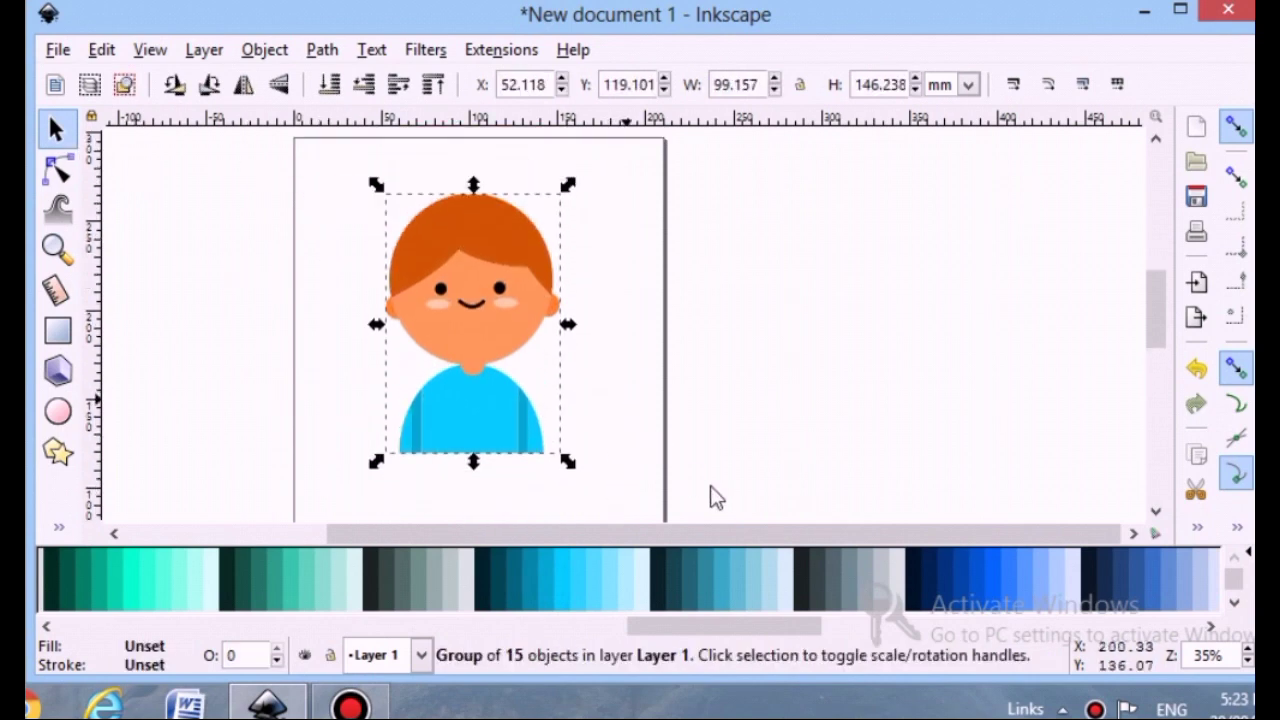
drag(786, 535, 700, 535)
scroll(703, 367, down, 1)
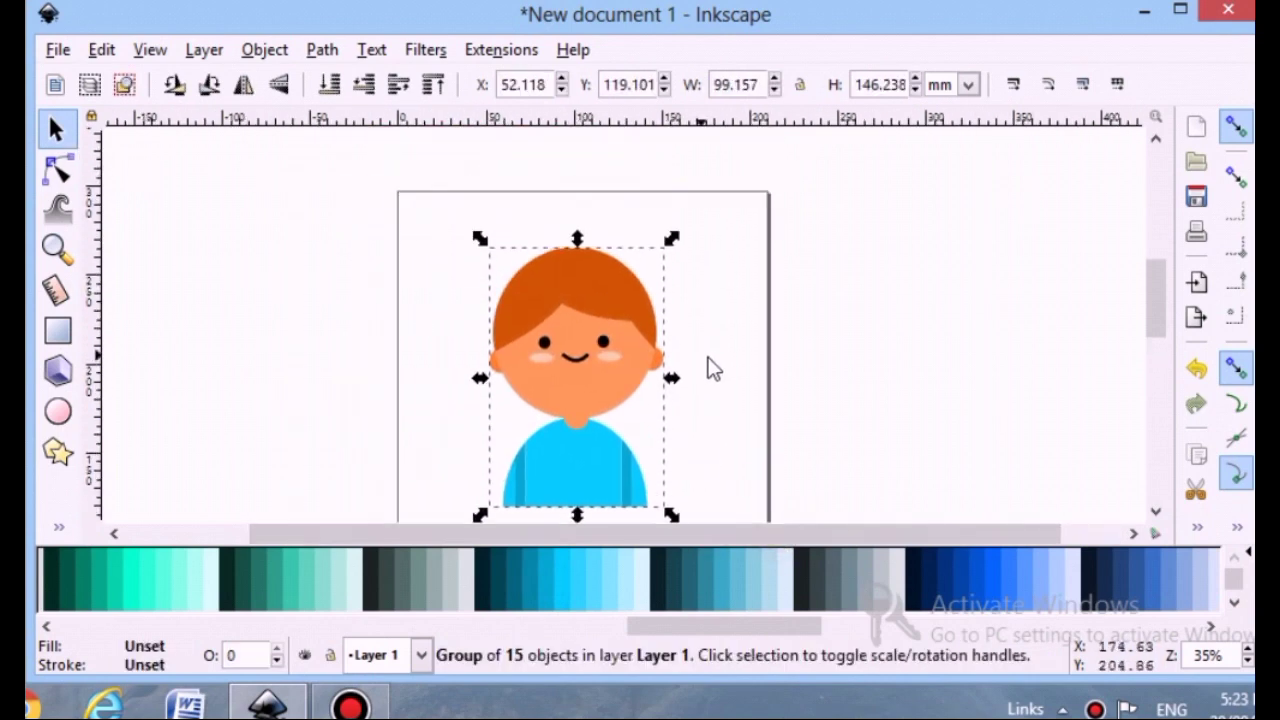